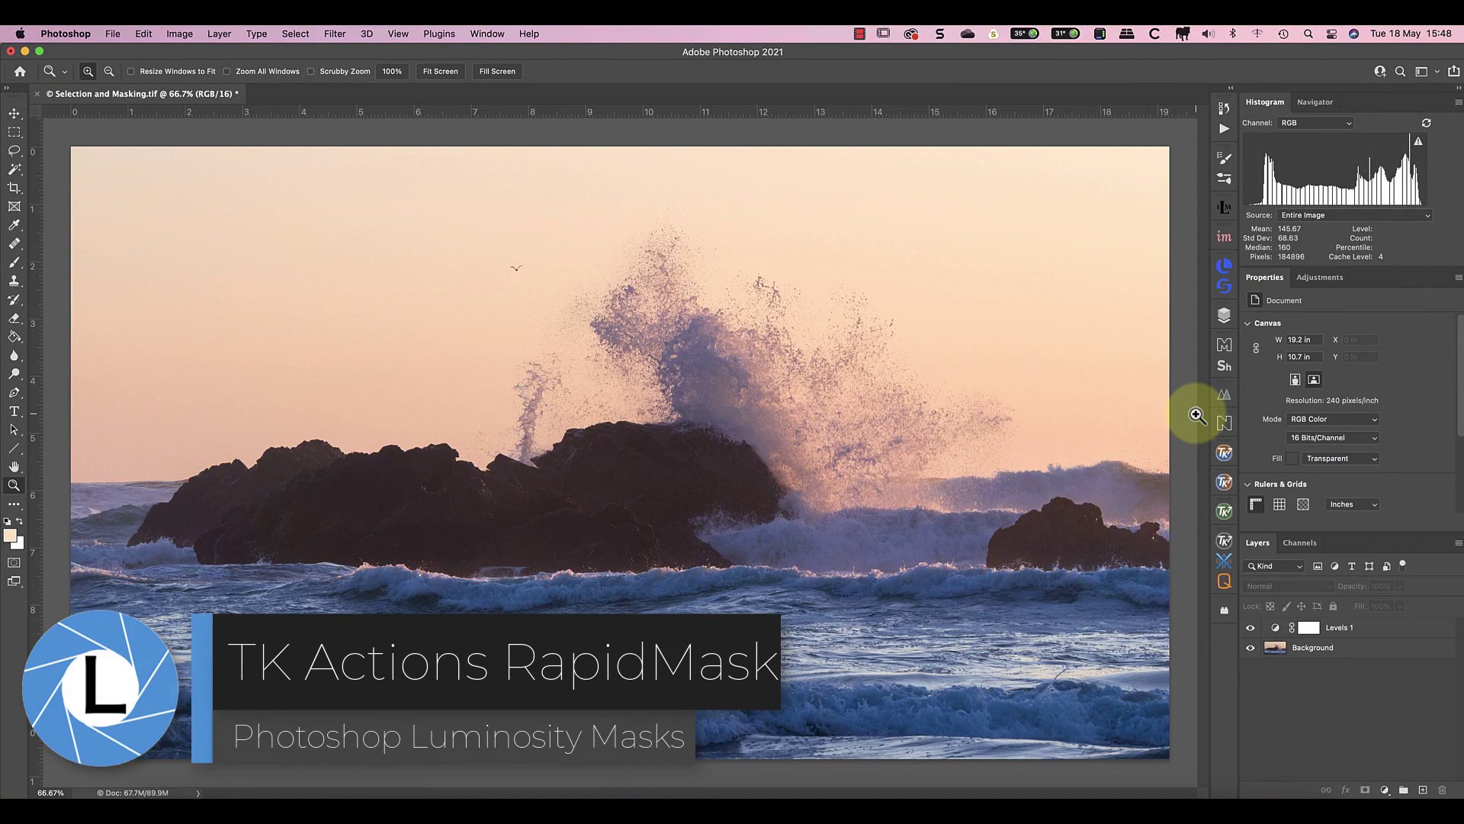
Step: Open and collapse the TK7 RapidMask panel, then hide Levels 1 to compare the seascape
left_click(1225, 511)
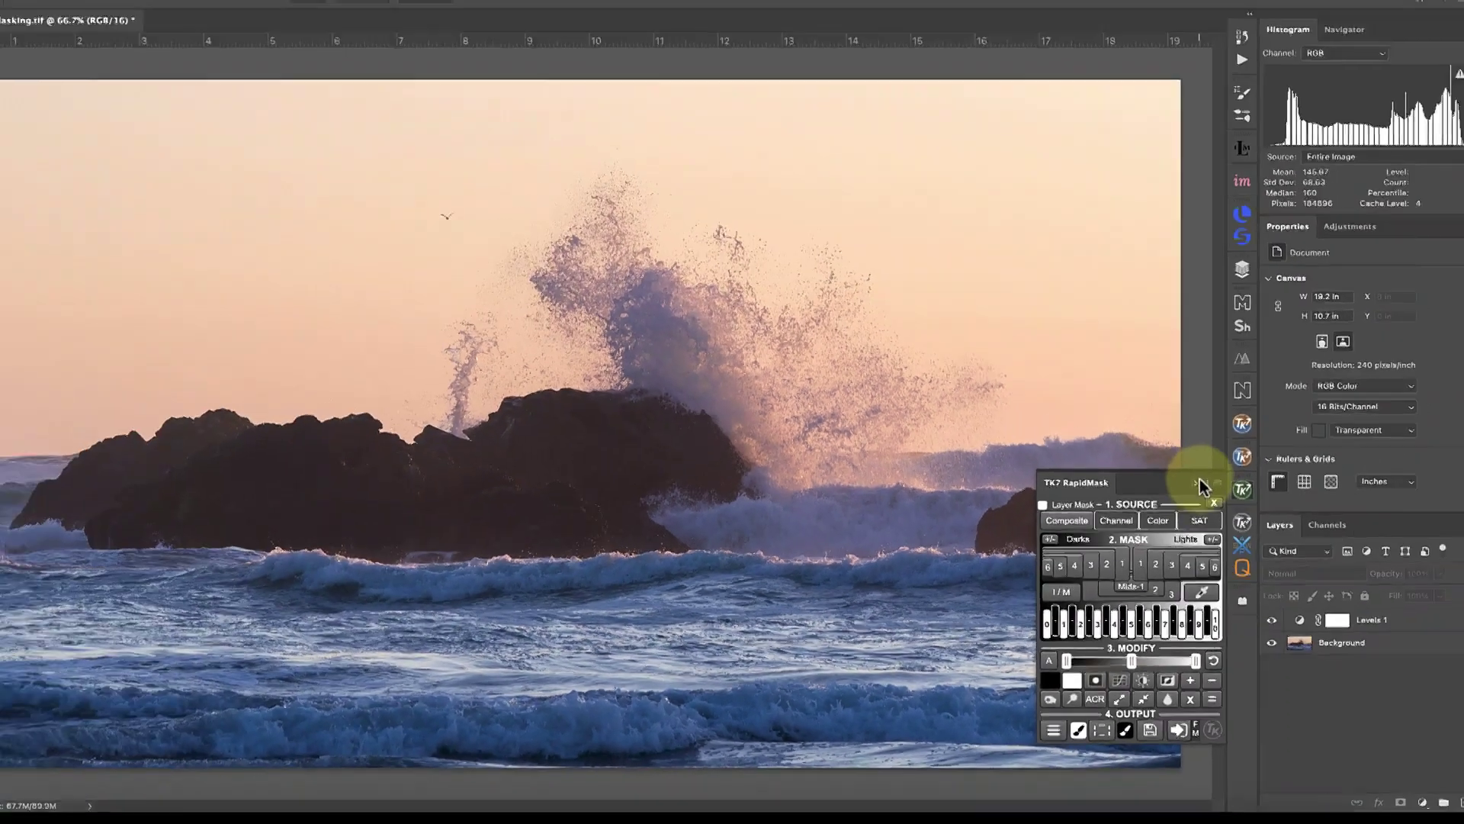
left_click(1309, 251)
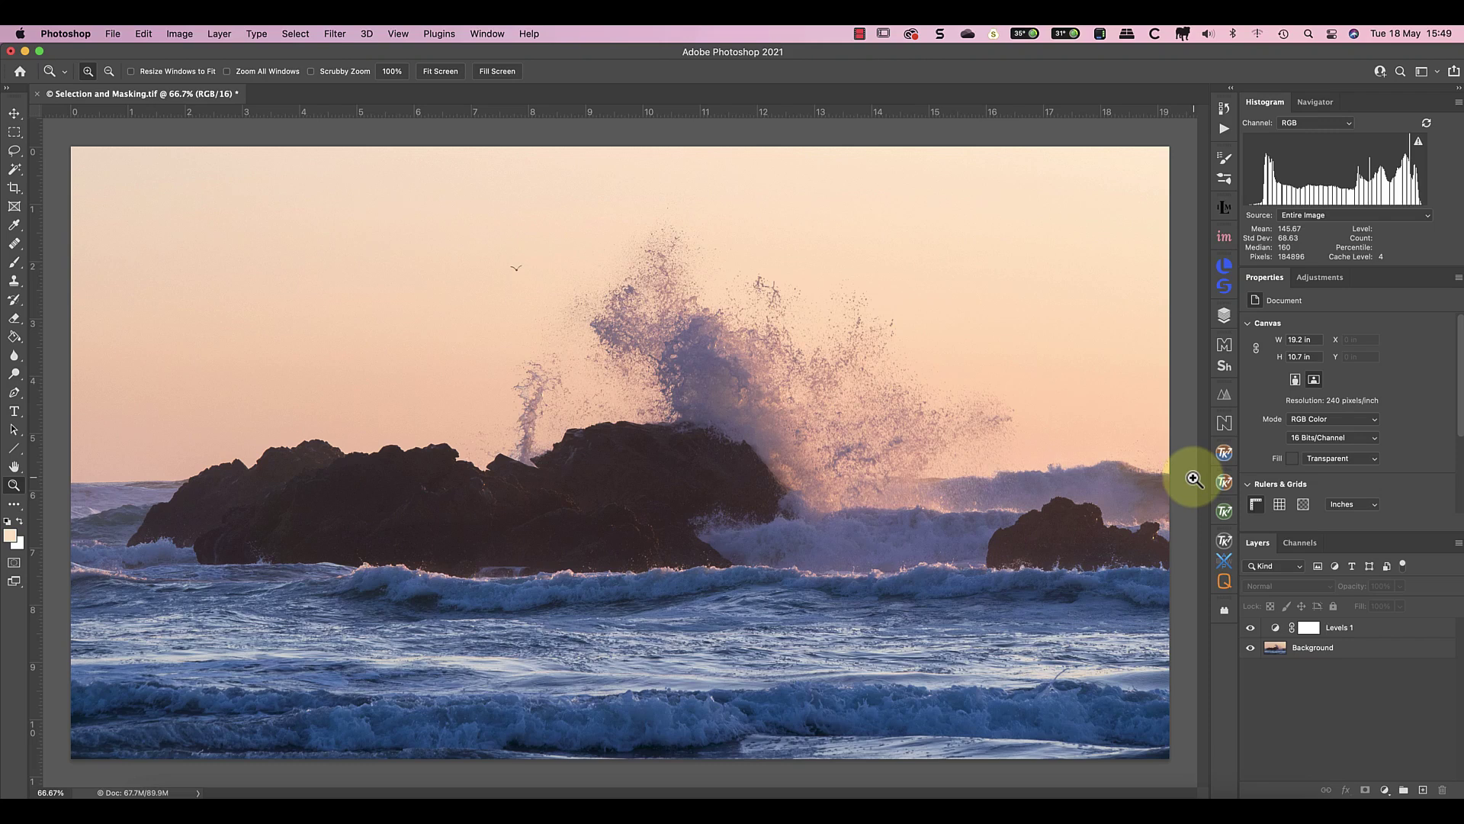
left_click(1250, 627)
Step: Re-show Levels 1 and add a Levels 2 layer with black 13, white 243, midtones 1.26
left_click(1250, 627)
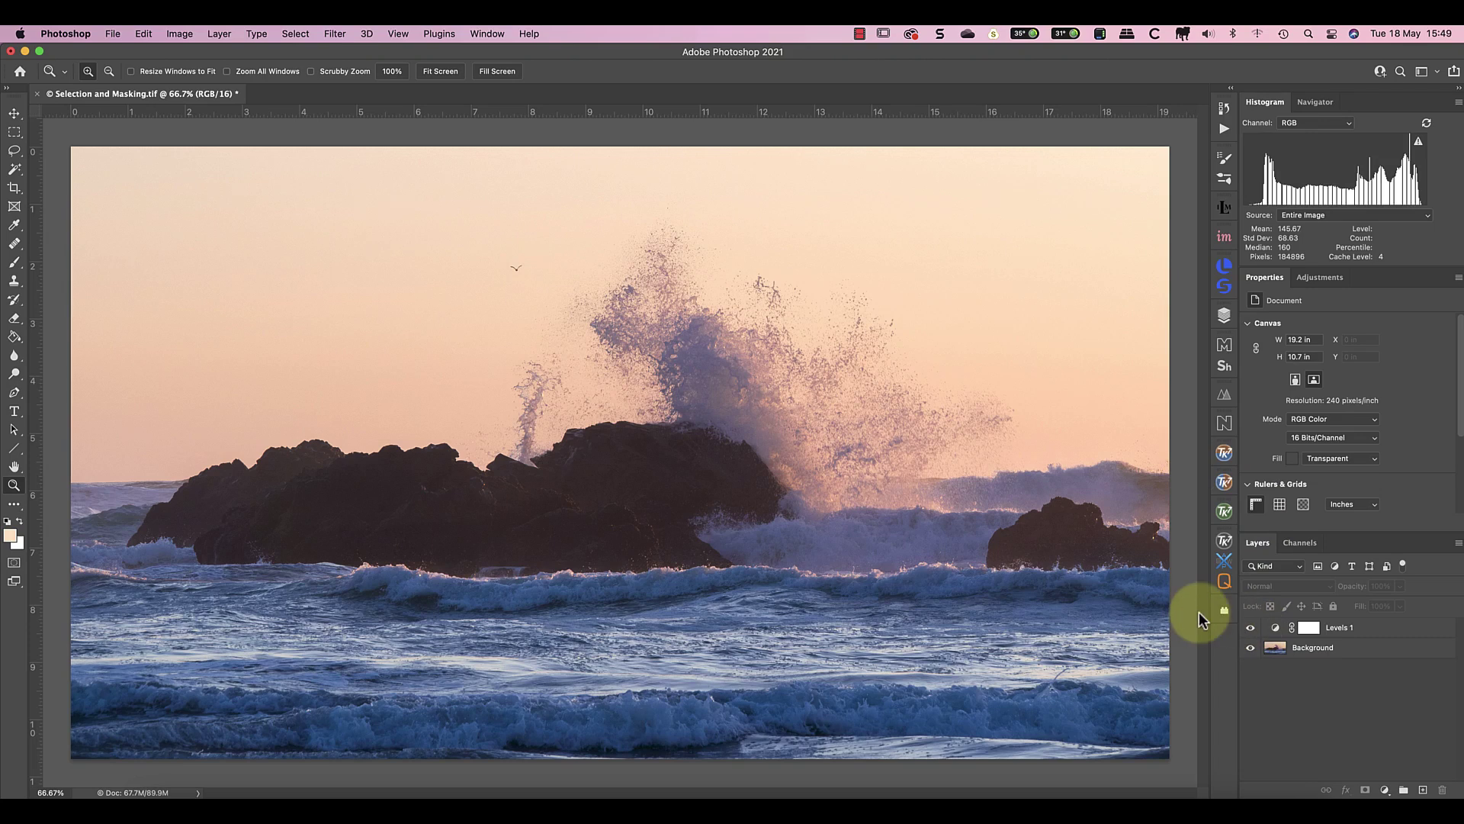
left_click(1324, 289)
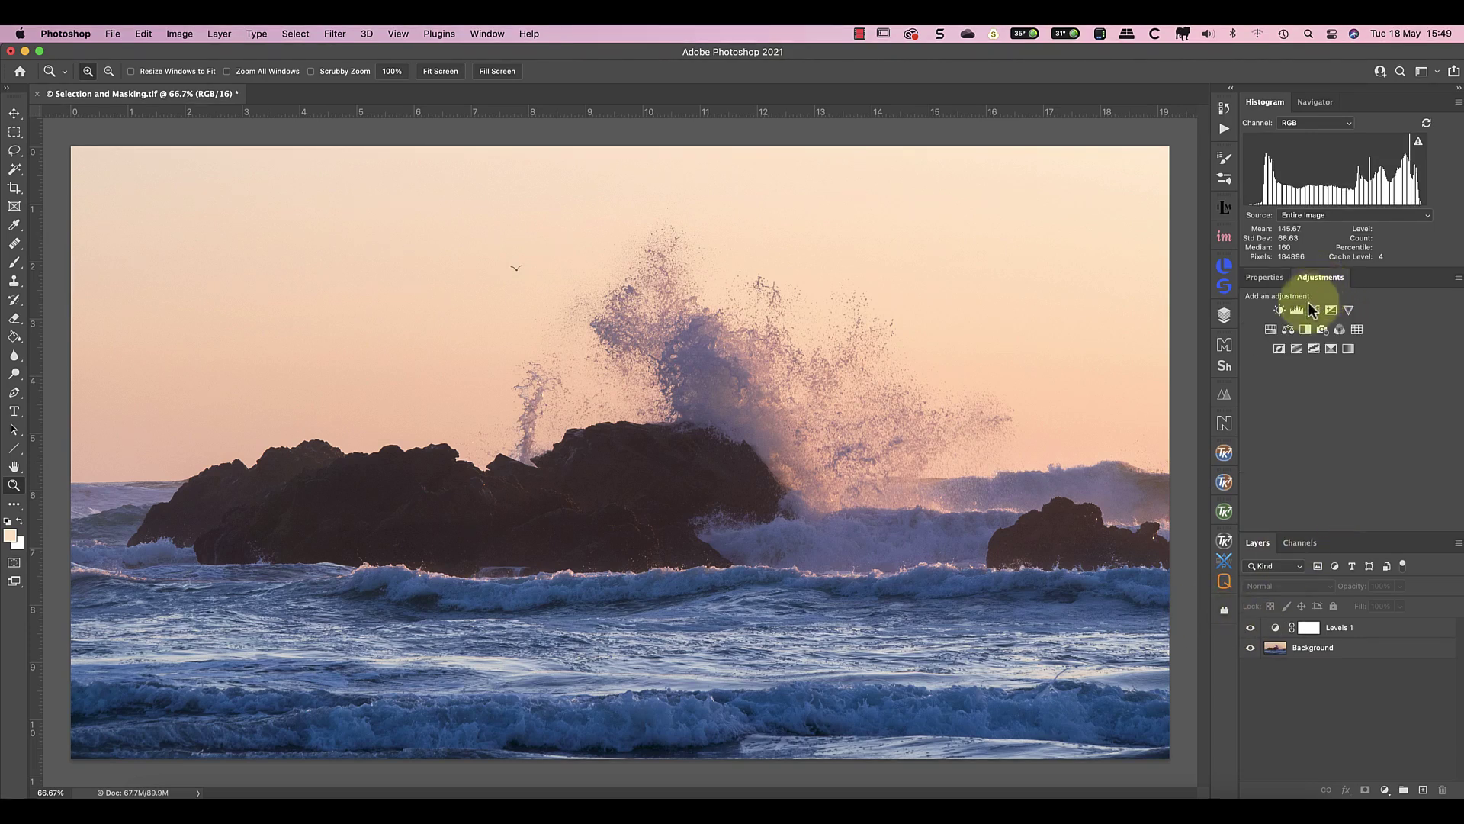
left_click(1296, 311)
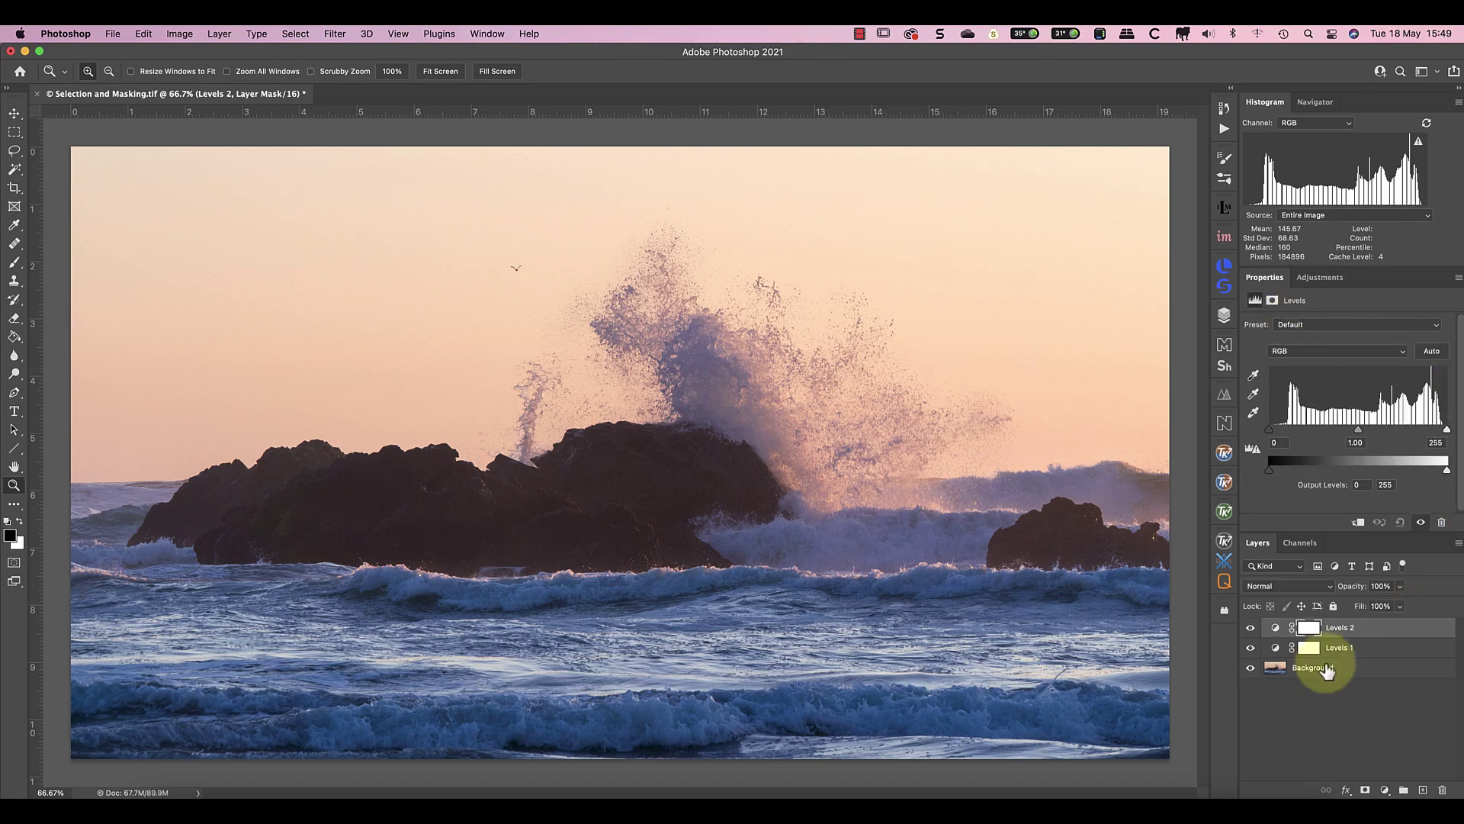
left_click_drag(1268, 429, 1274, 428)
left_click_drag(1447, 431, 1344, 437)
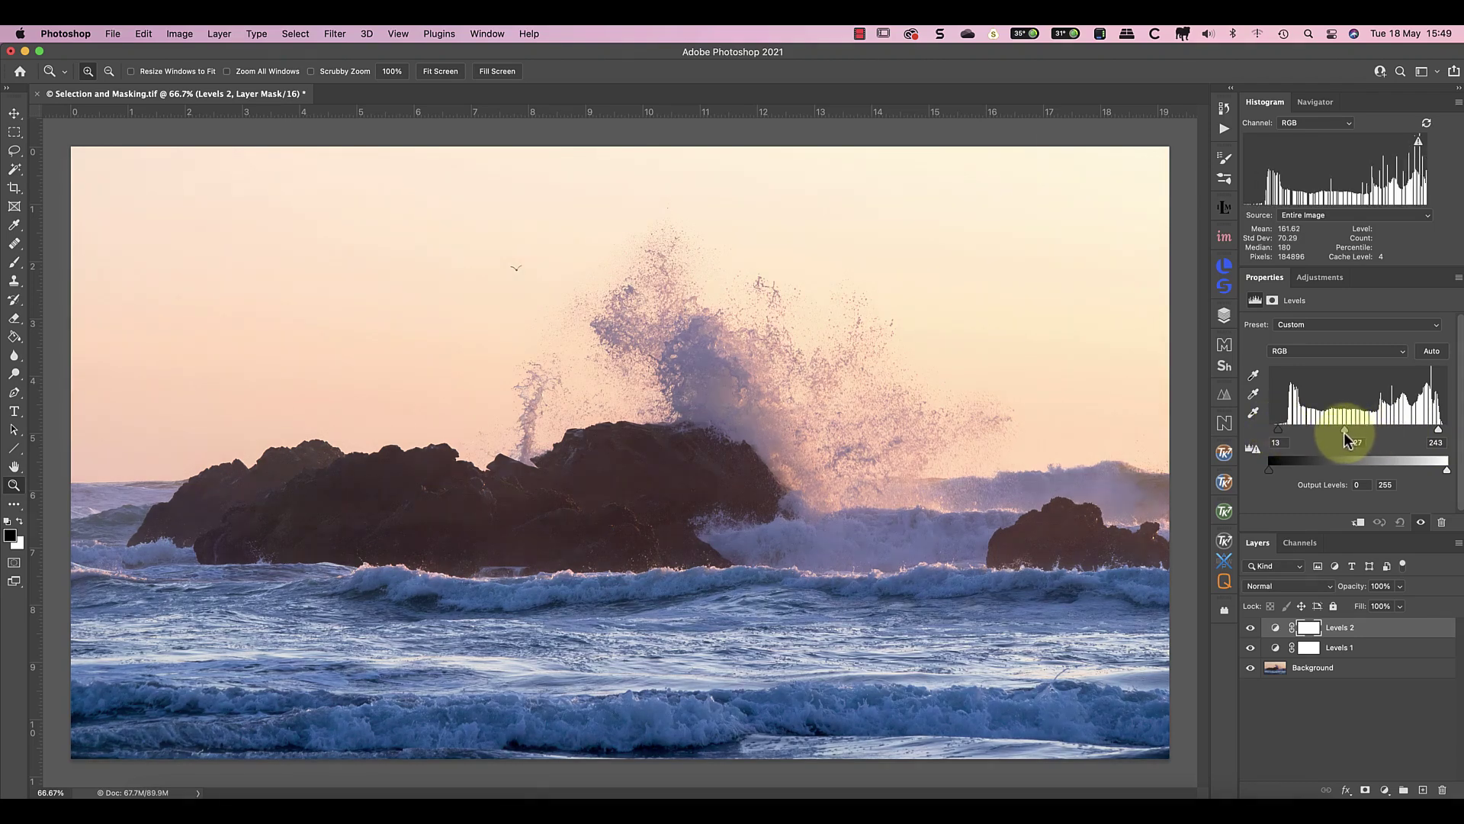
Step: Invert the Levels 2 mask to black, then brush white over the lower waves
left_click(1310, 632)
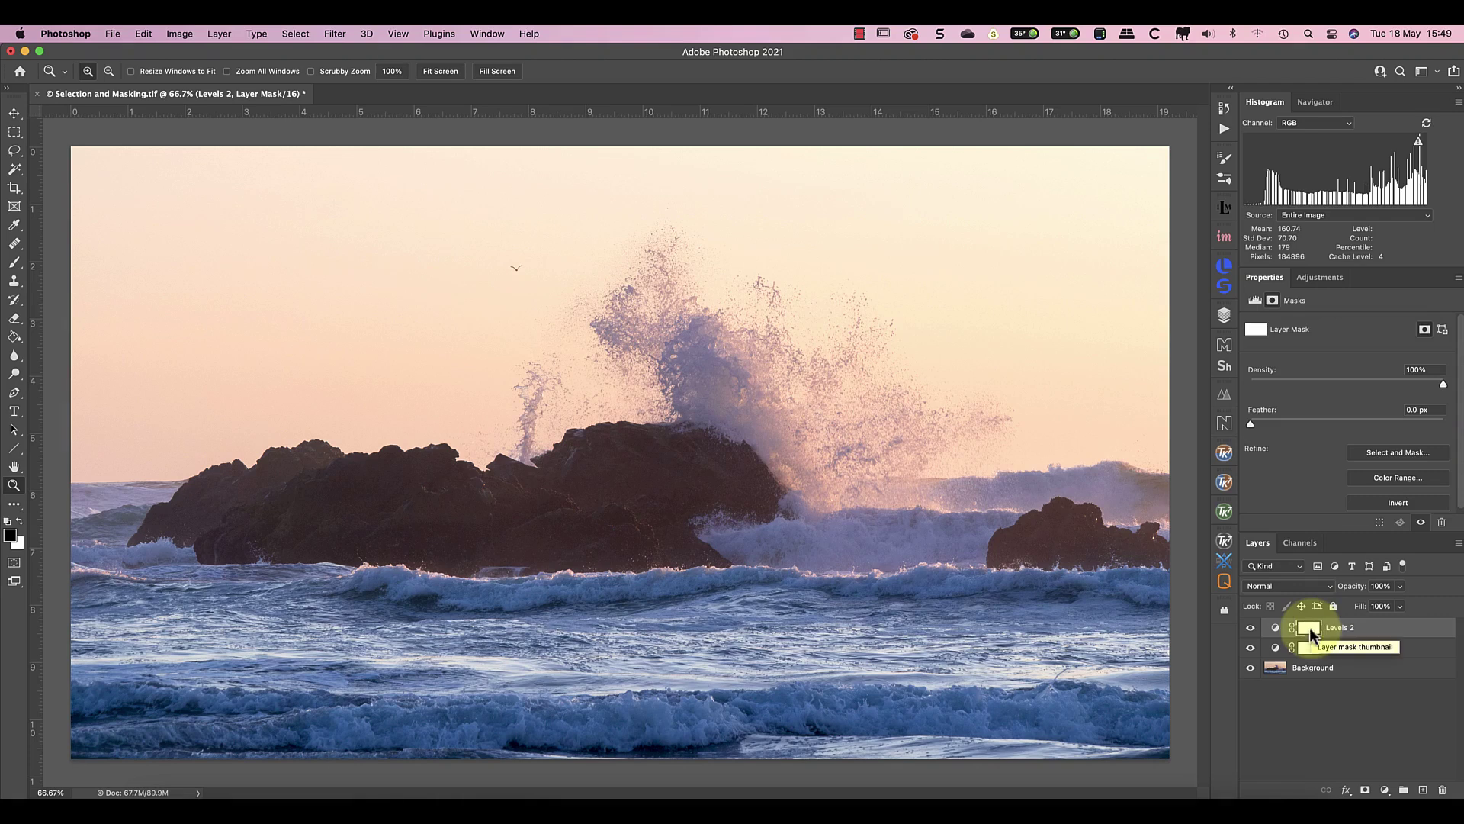
left_click(1398, 505)
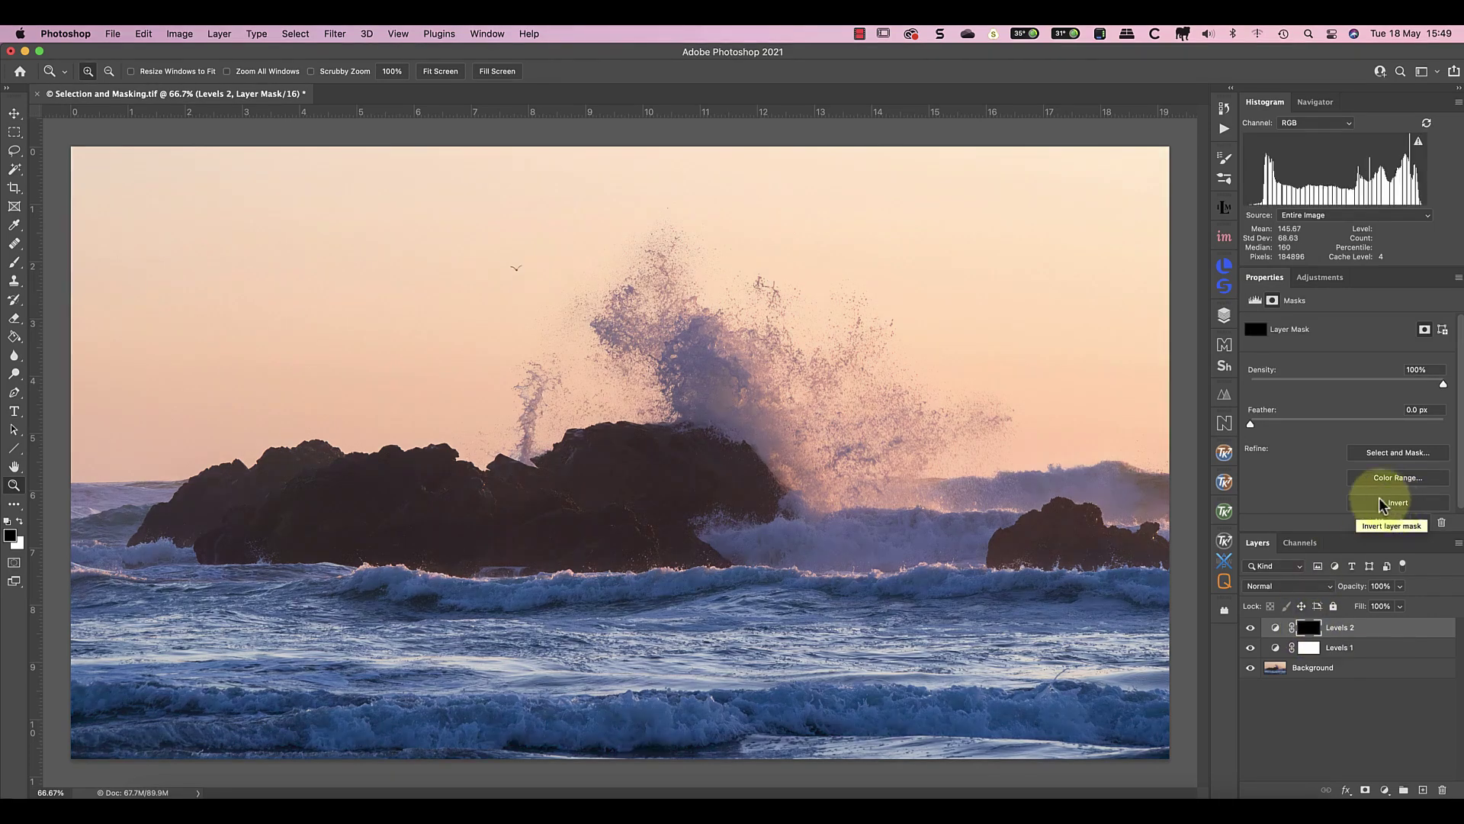
left_click(14, 267)
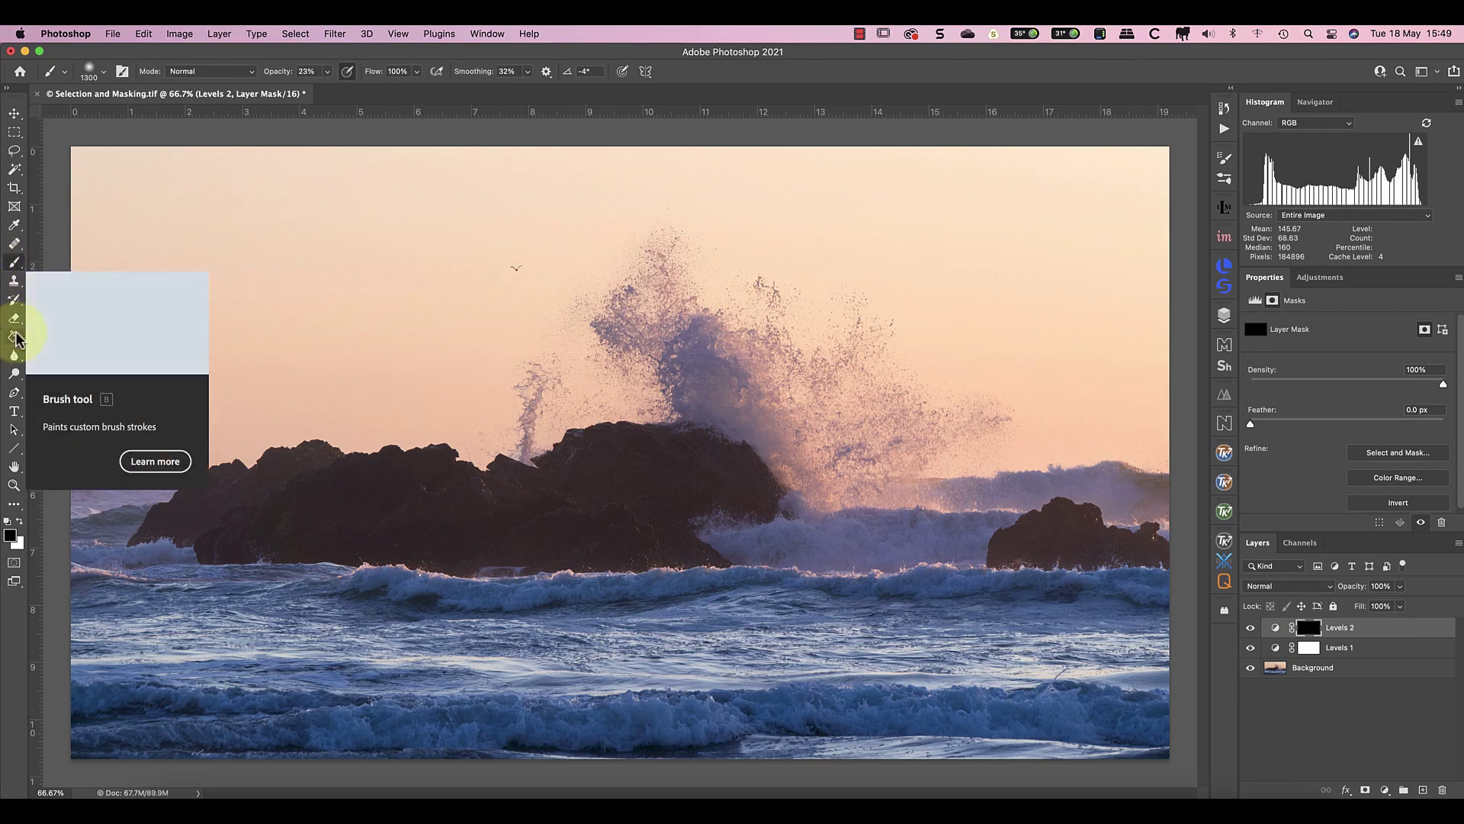
left_click(19, 523)
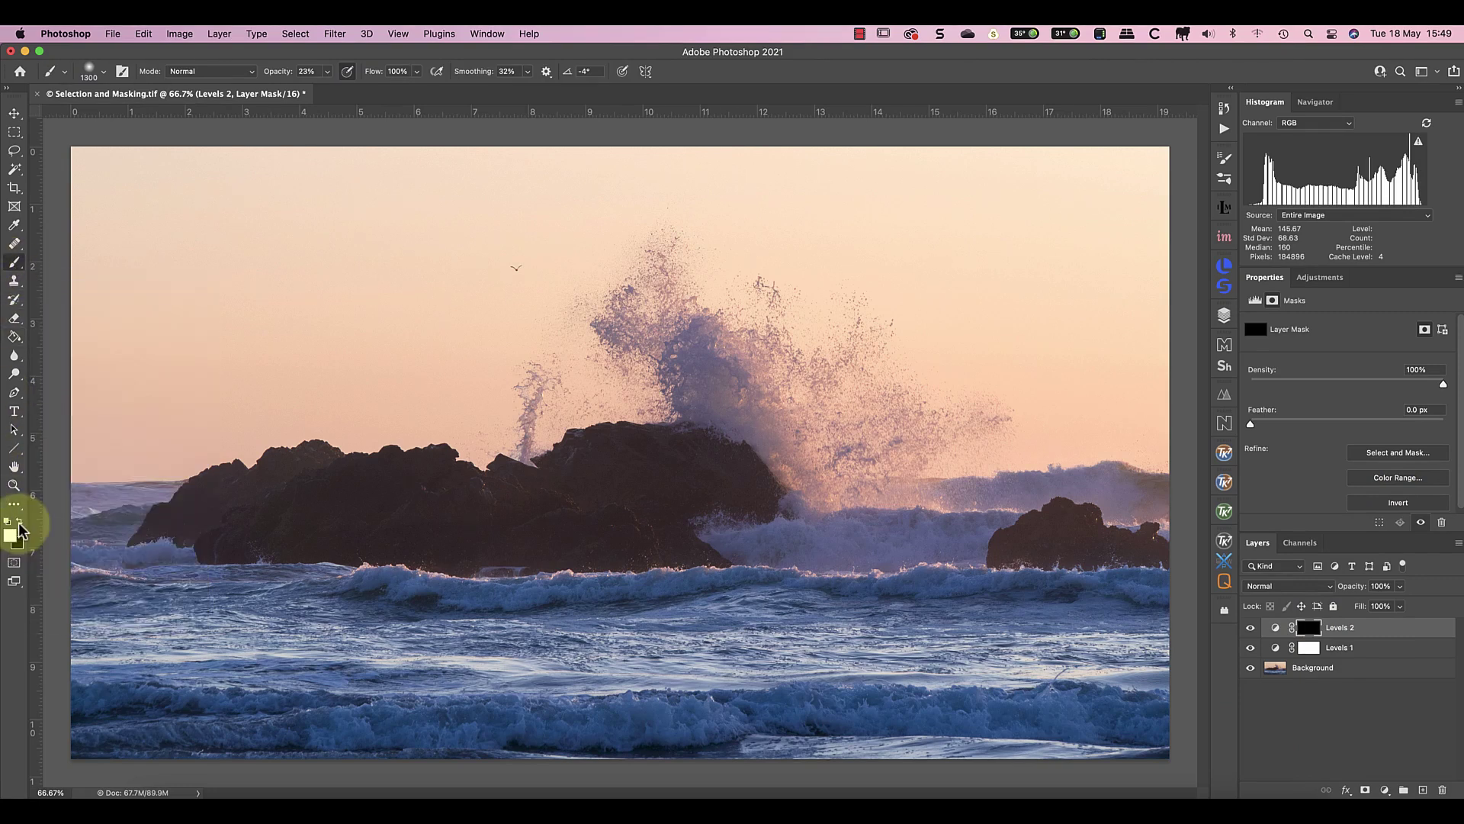
left_click(200, 711)
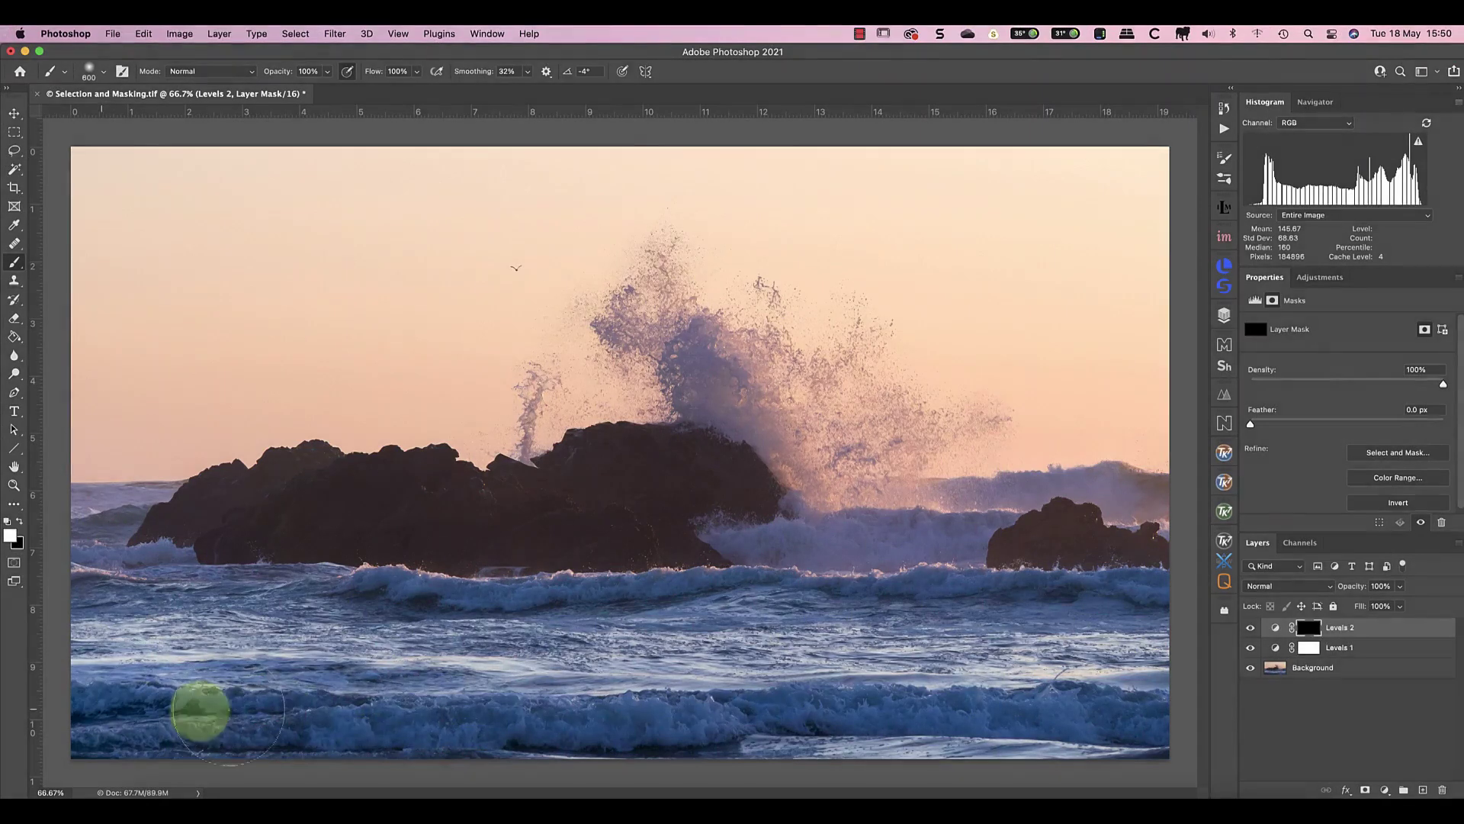
mouse_move(229, 709)
left_mouse_down()
mouse_move(1177, 706)
mouse_move(981, 632)
mouse_move(343, 651)
mouse_move(137, 604)
mouse_move(71, 540)
mouse_move(229, 610)
mouse_move(905, 615)
mouse_move(1046, 516)
mouse_move(1033, 533)
mouse_move(1181, 540)
mouse_move(794, 527)
mouse_move(219, 549)
mouse_move(133, 622)
mouse_move(511, 696)
mouse_move(384, 658)
mouse_move(1107, 634)
mouse_move(644, 317)
mouse_move(772, 432)
mouse_move(810, 398)
mouse_move(670, 313)
mouse_move(663, 340)
mouse_move(550, 412)
mouse_move(640, 445)
mouse_move(696, 337)
mouse_move(826, 565)
mouse_move(931, 692)
left_mouse_up()
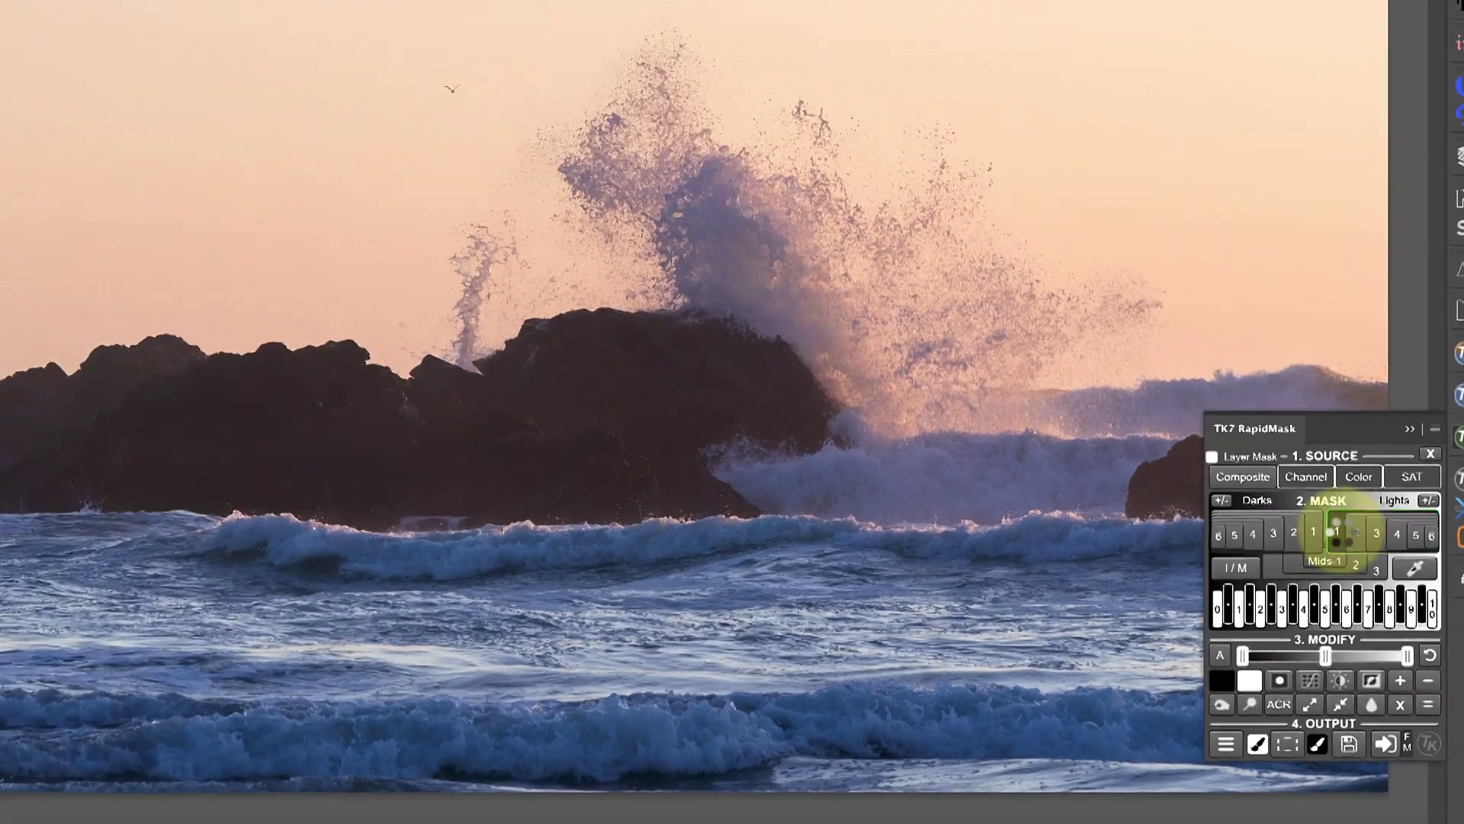
Step: Preview the RapidMask Lights-1 and Mids-2 masks, then Lights-3 through Lights-6
left_click(1198, 419)
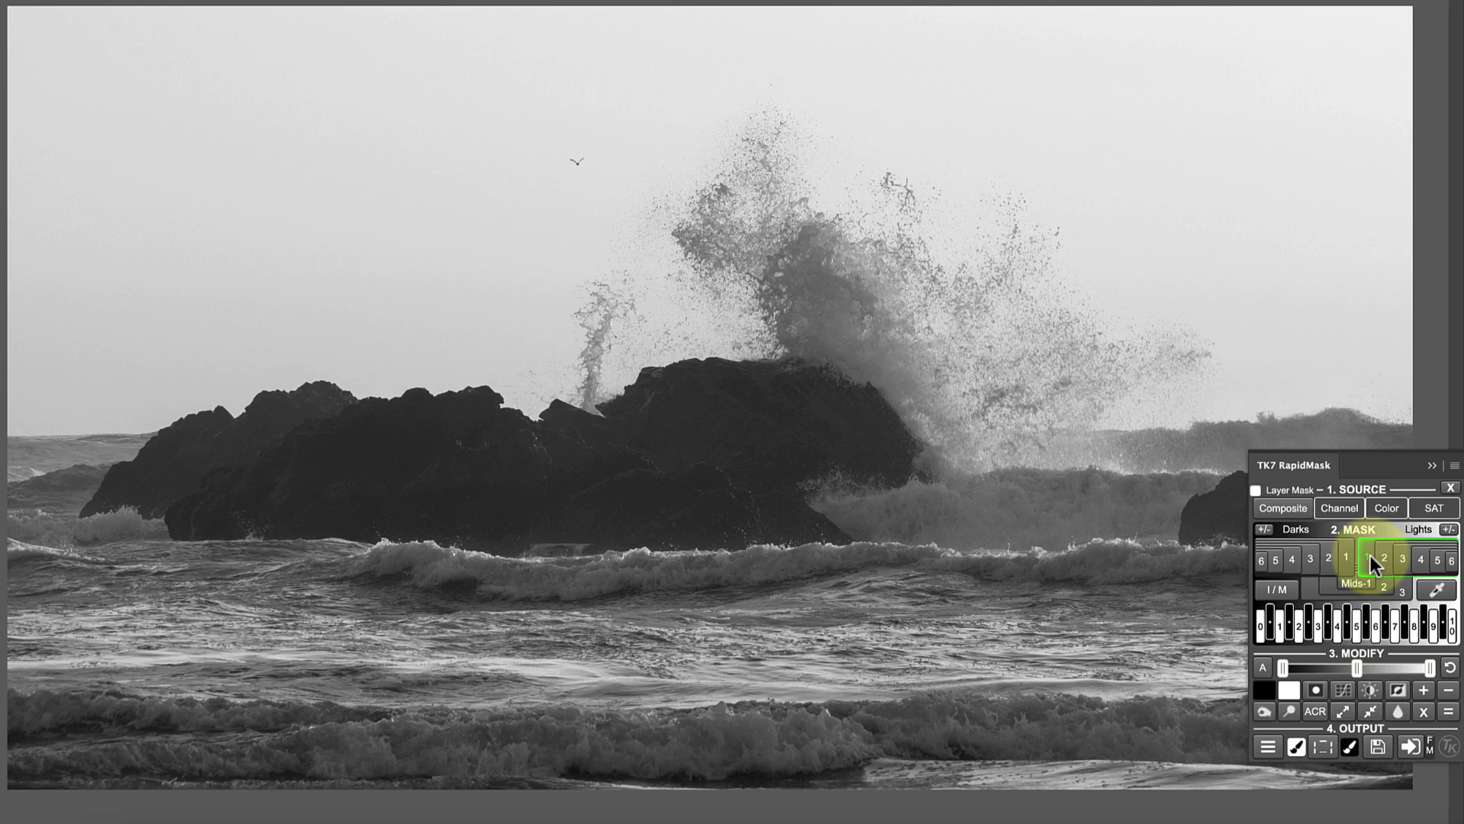
left_click(1385, 555)
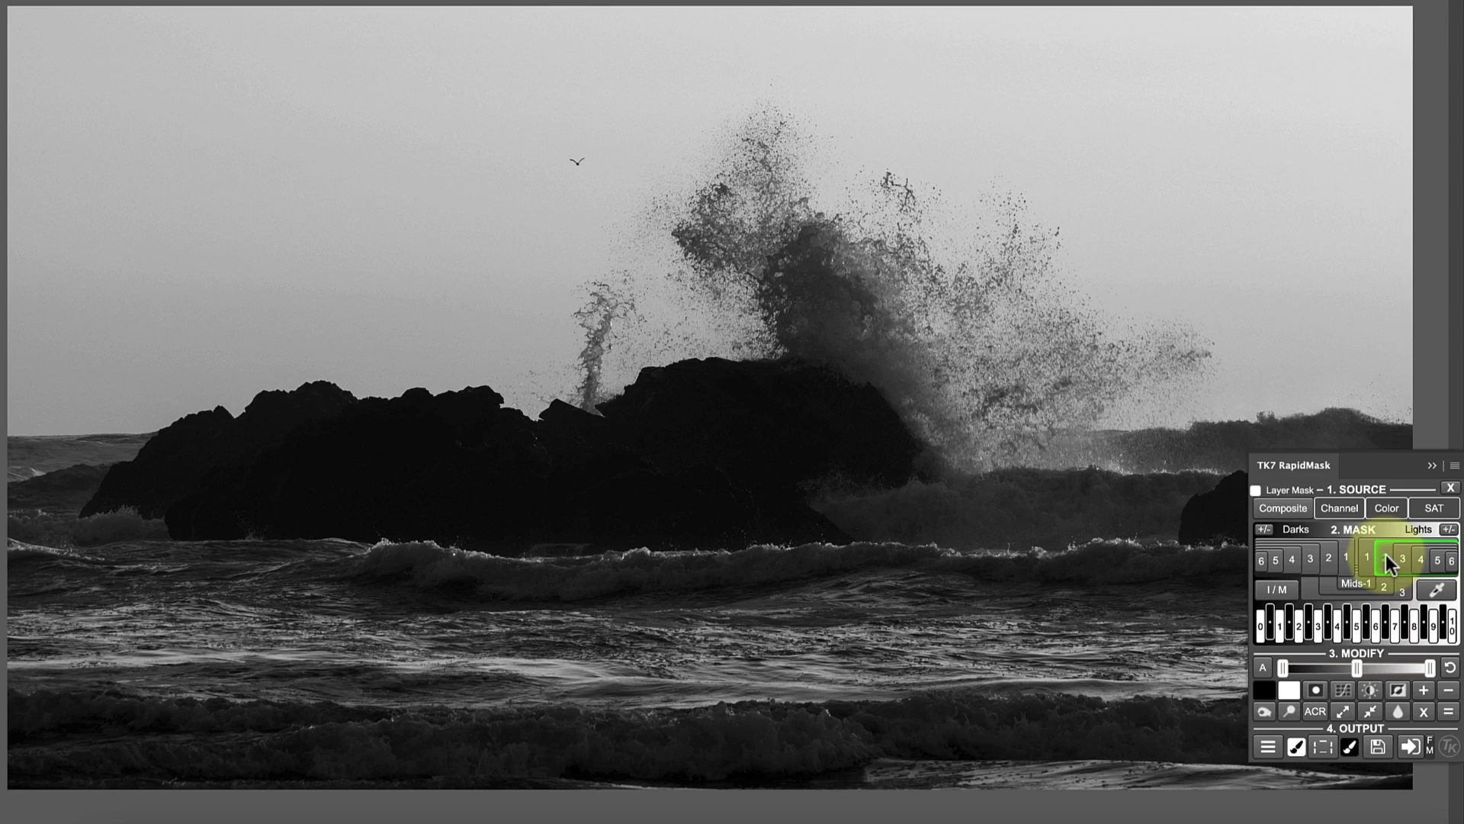
left_click(1400, 556)
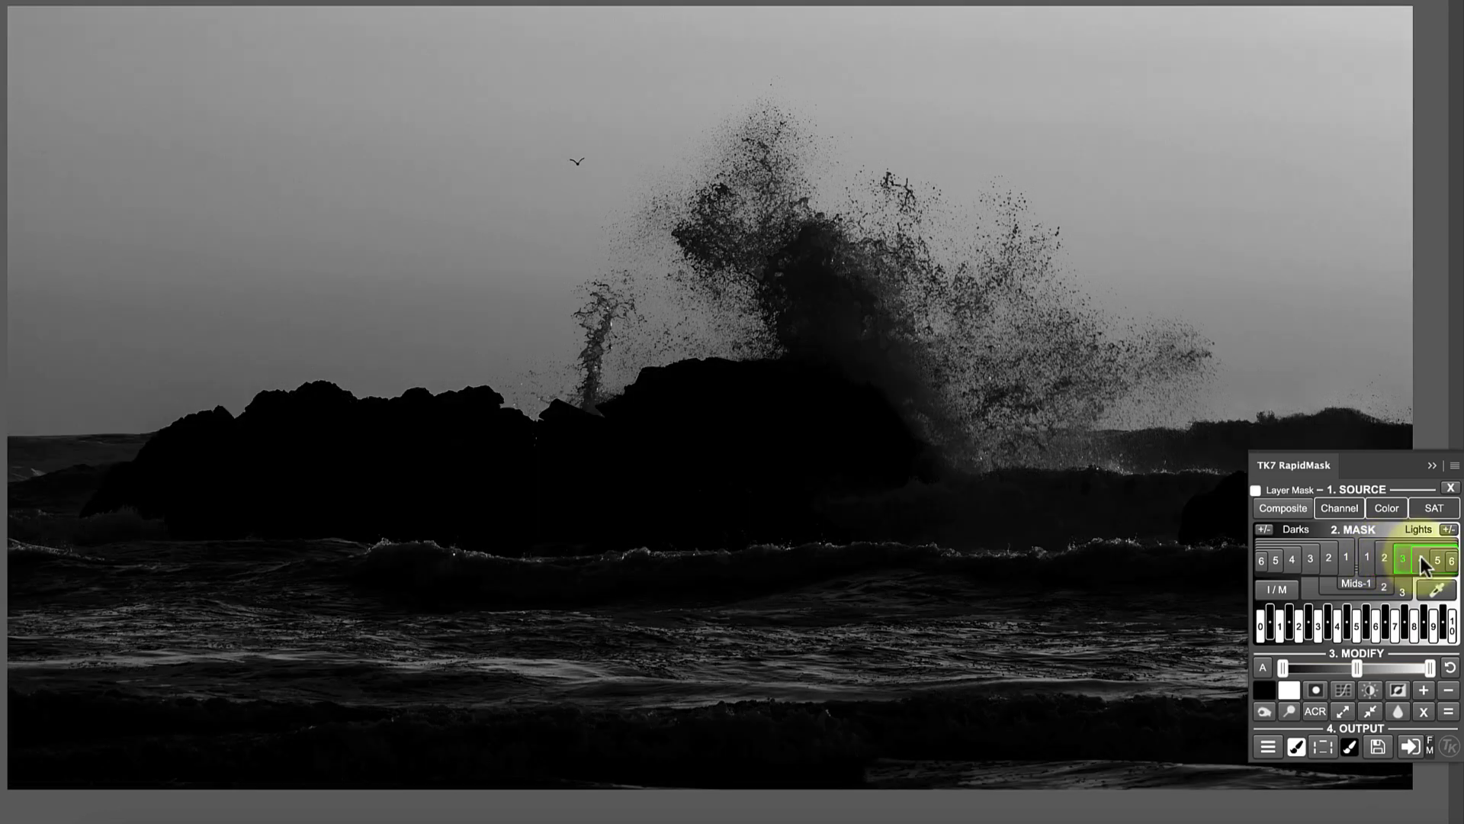
left_click(1421, 556)
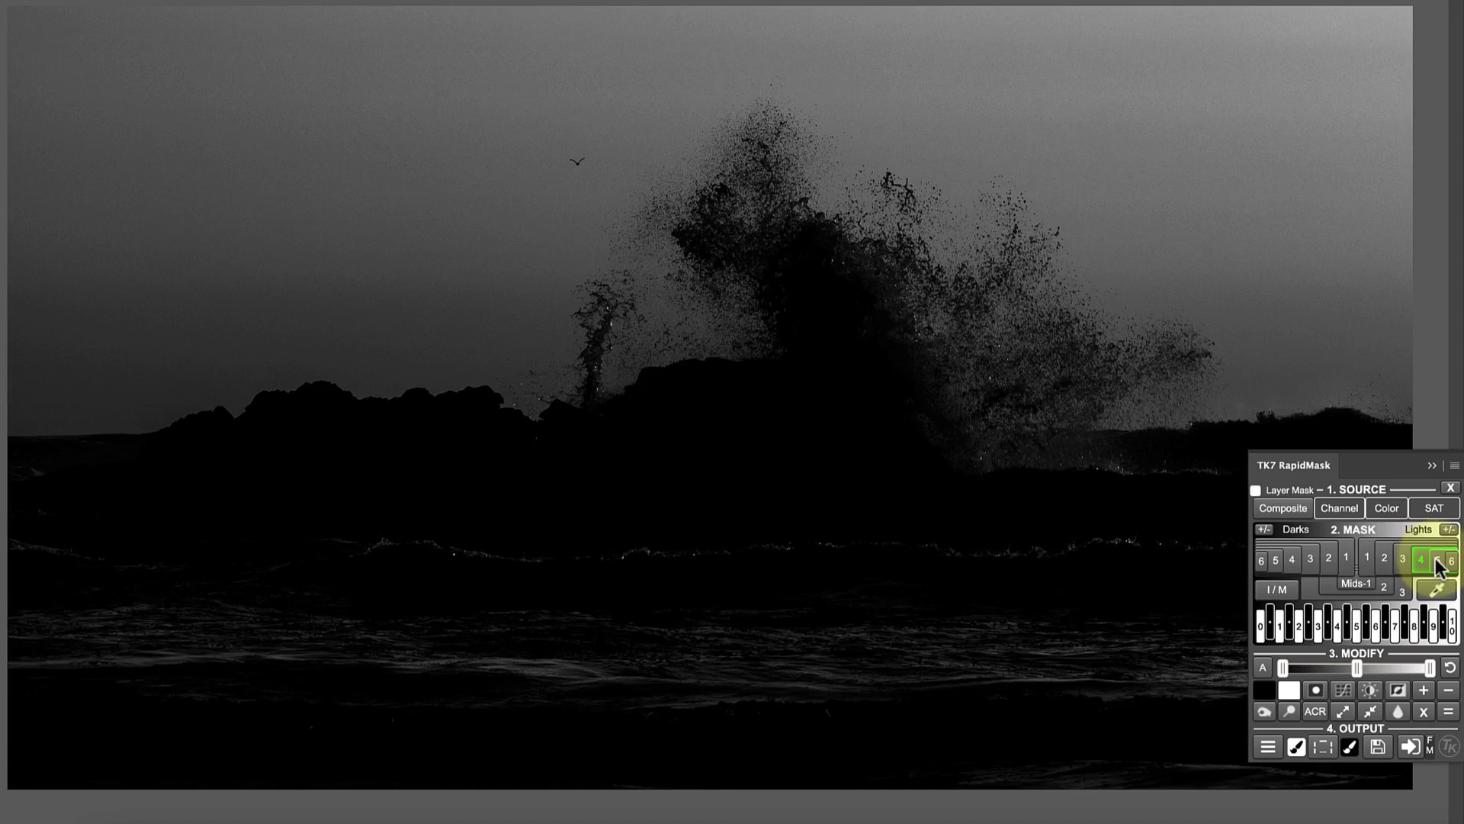
left_click(1437, 560)
left_click(1452, 562)
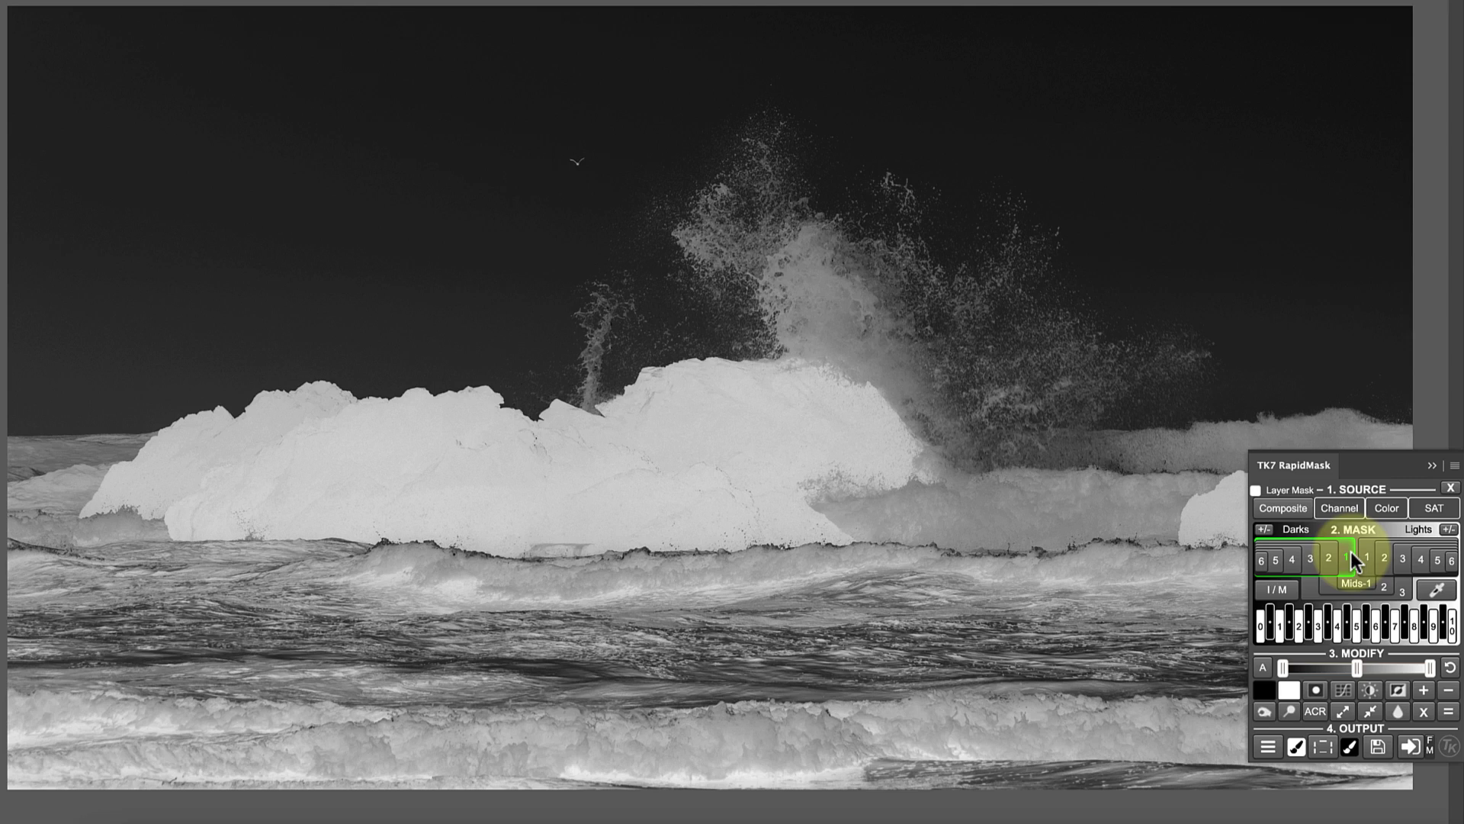
Step: Preview the RapidMask Darks-2, Darks-3, Darks-4 and Darks-6 masks in turn
left_click(1335, 552)
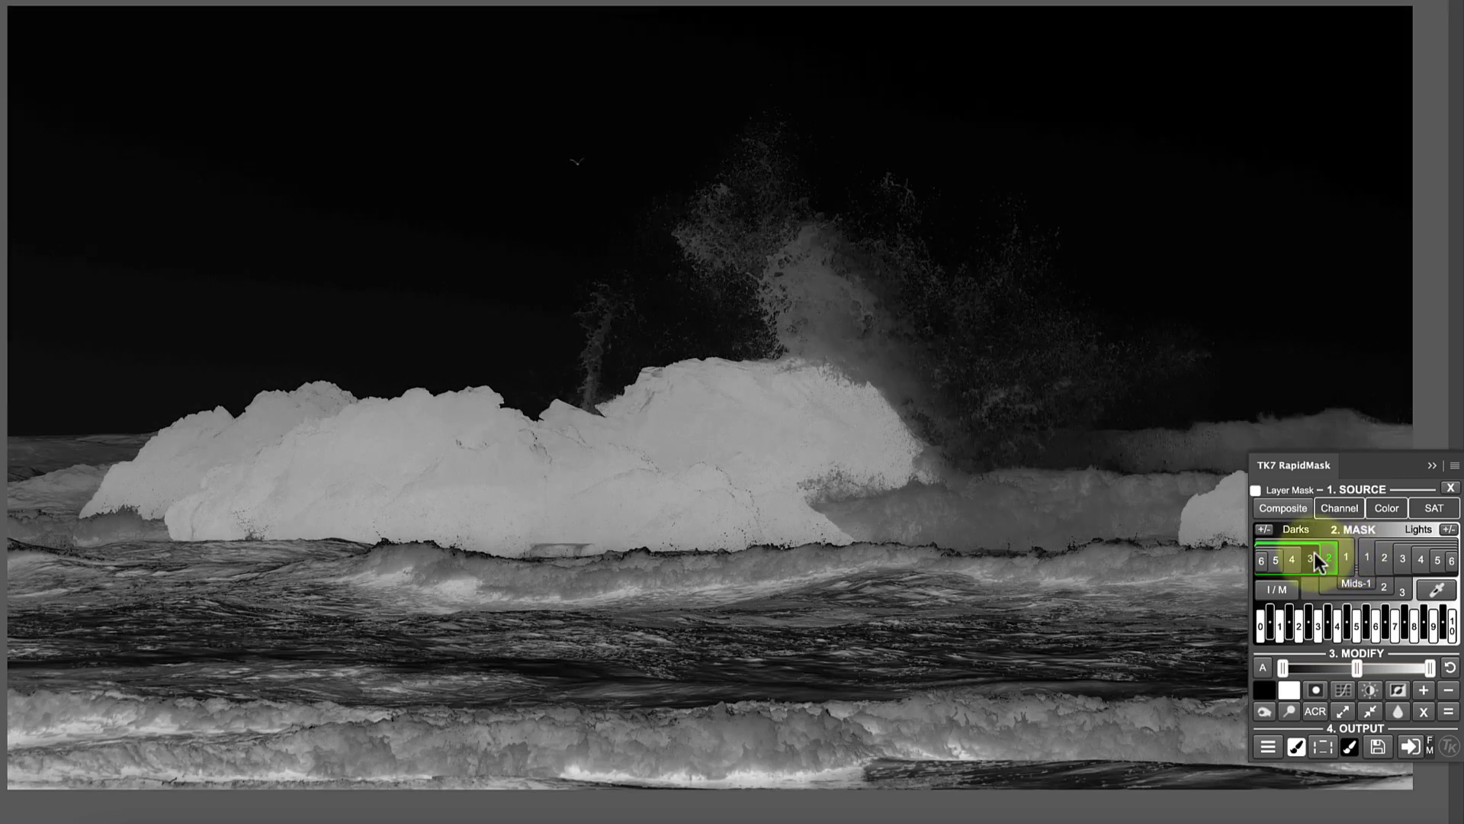
left_click(1315, 552)
left_click(1293, 556)
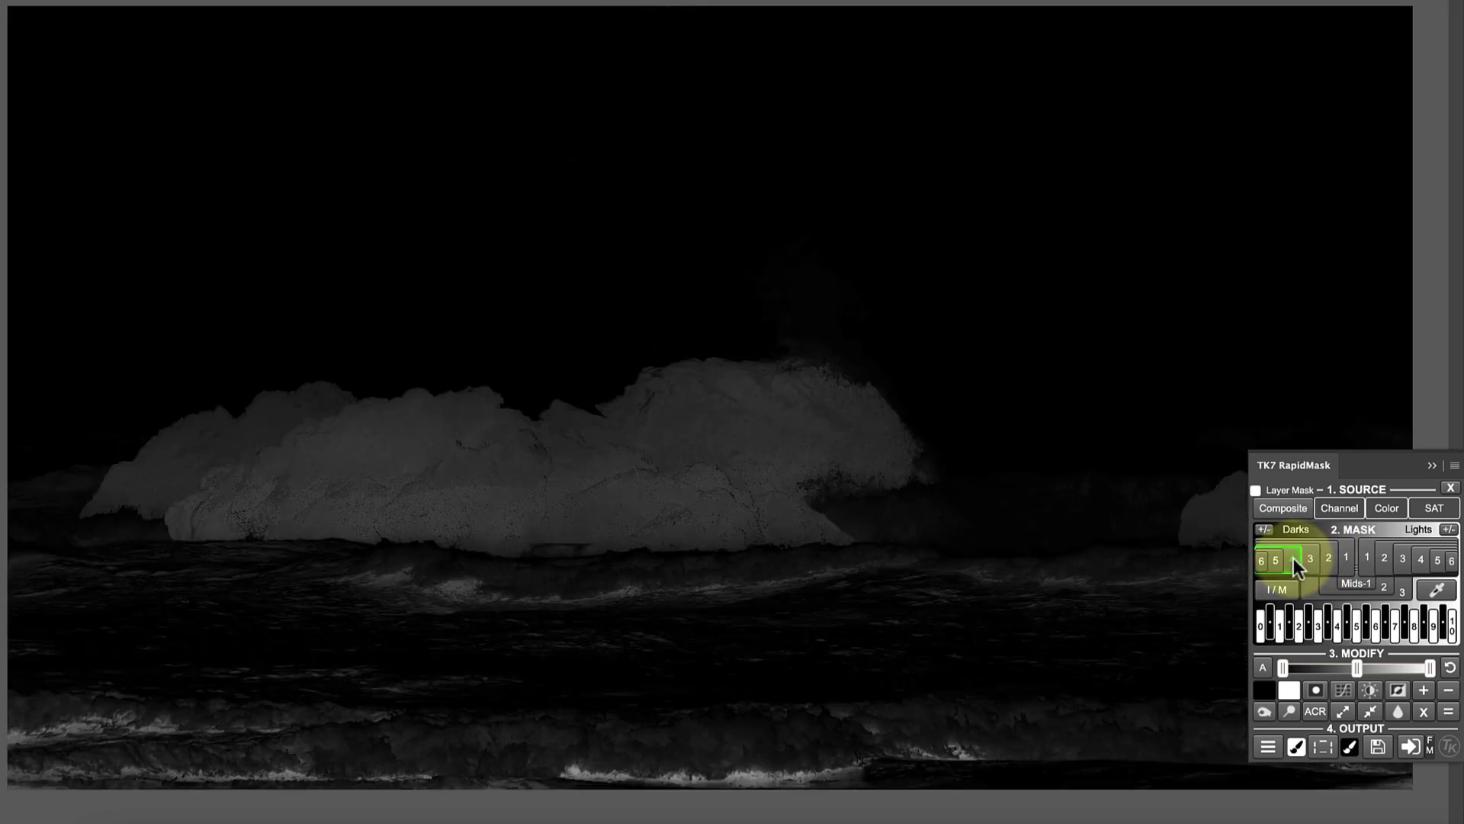
left_click(1277, 560)
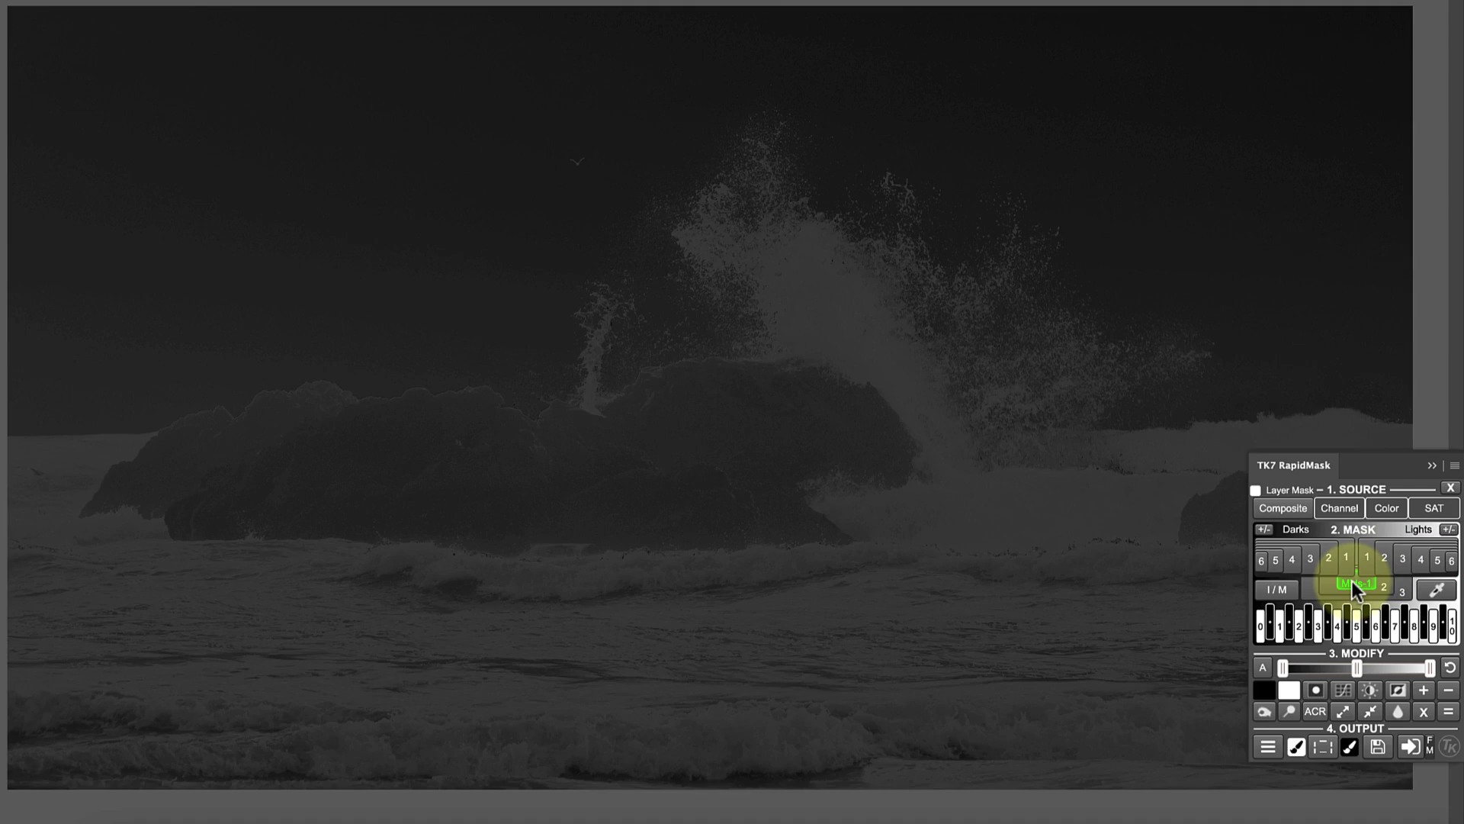
Step: Compare the Mids-2 and Mids-3 masks, returning to Mids-2
left_click(1384, 584)
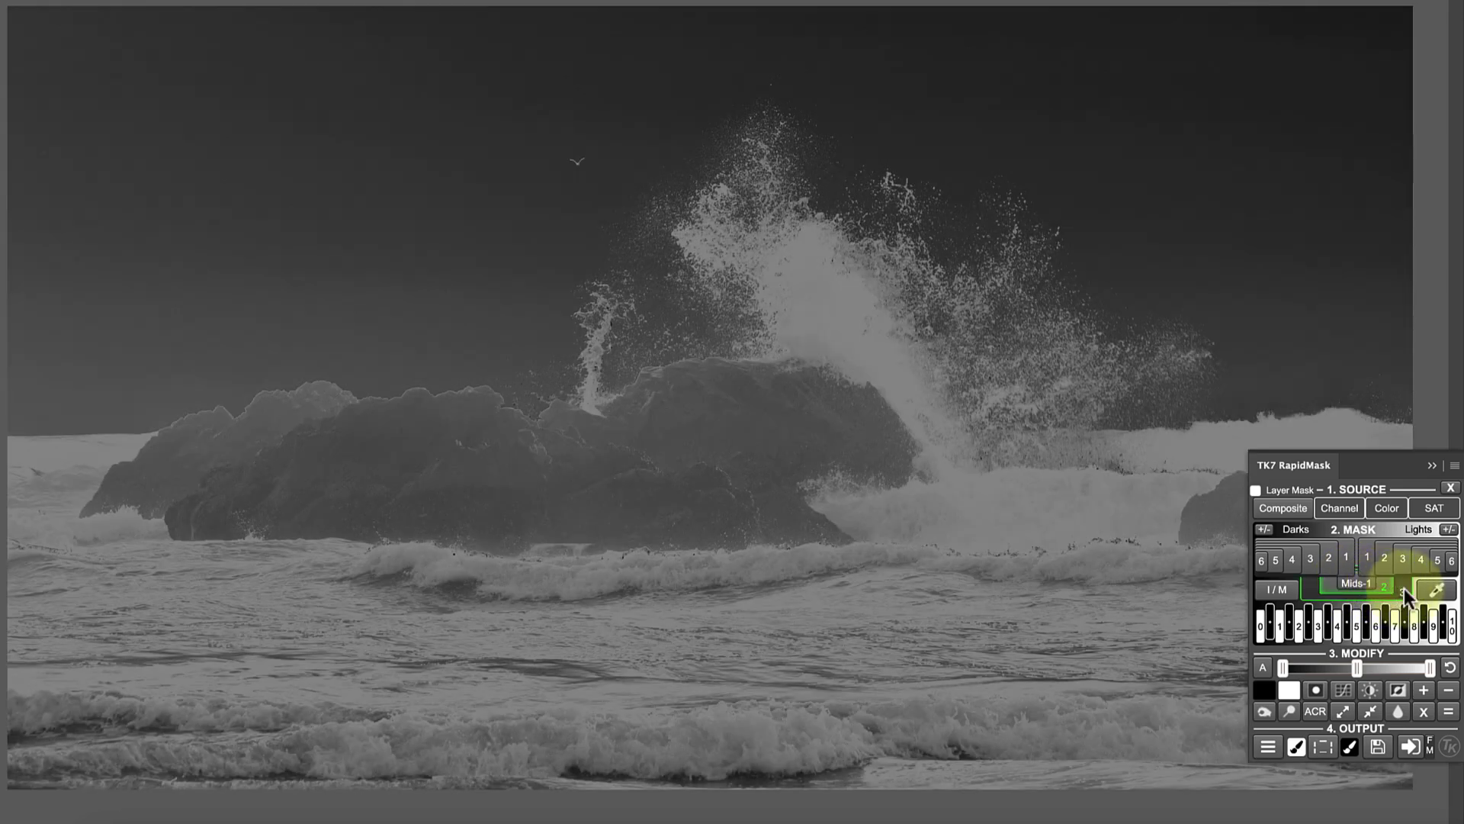
left_click(1403, 588)
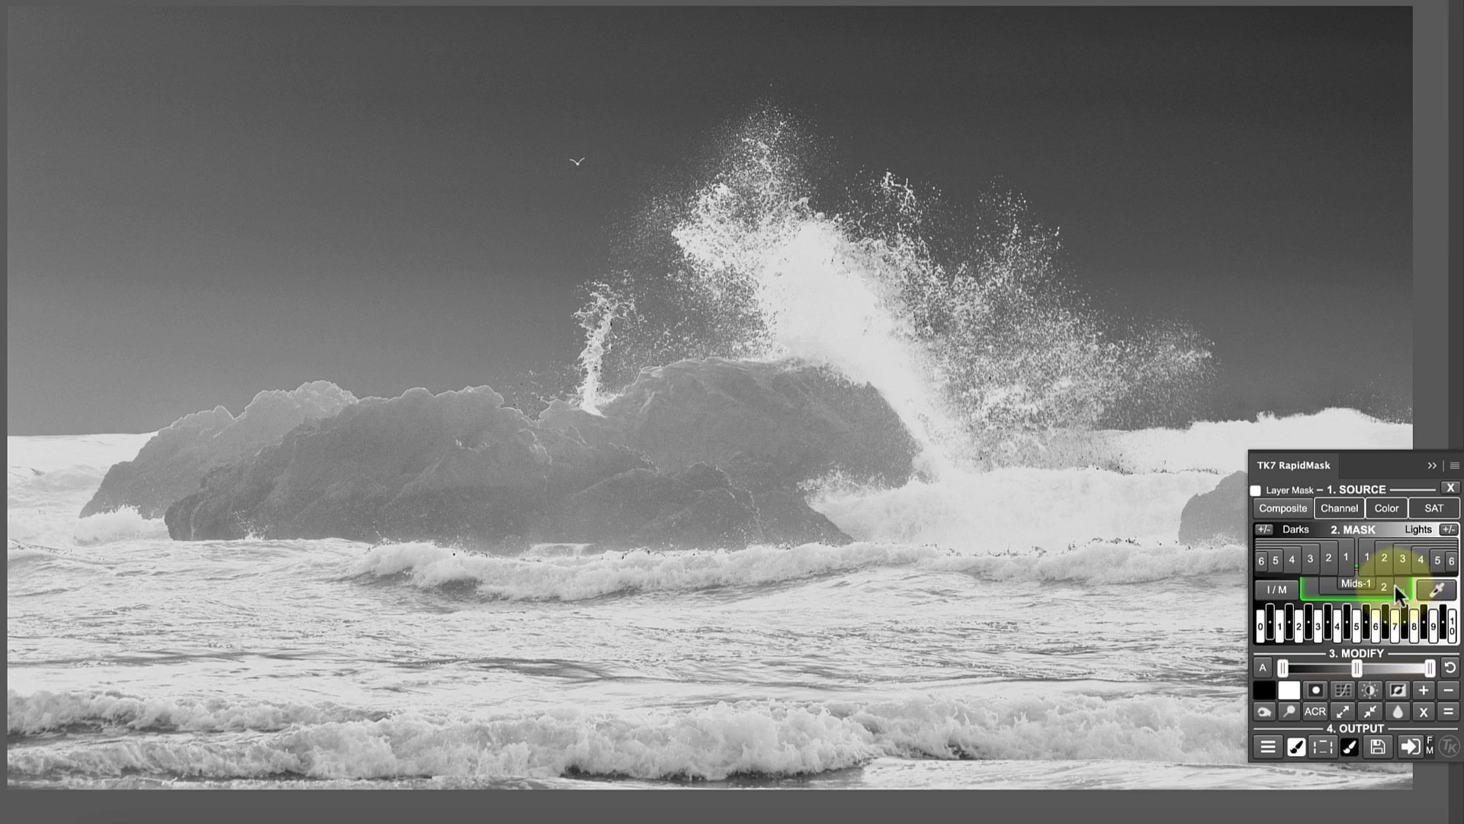
left_click(1393, 584)
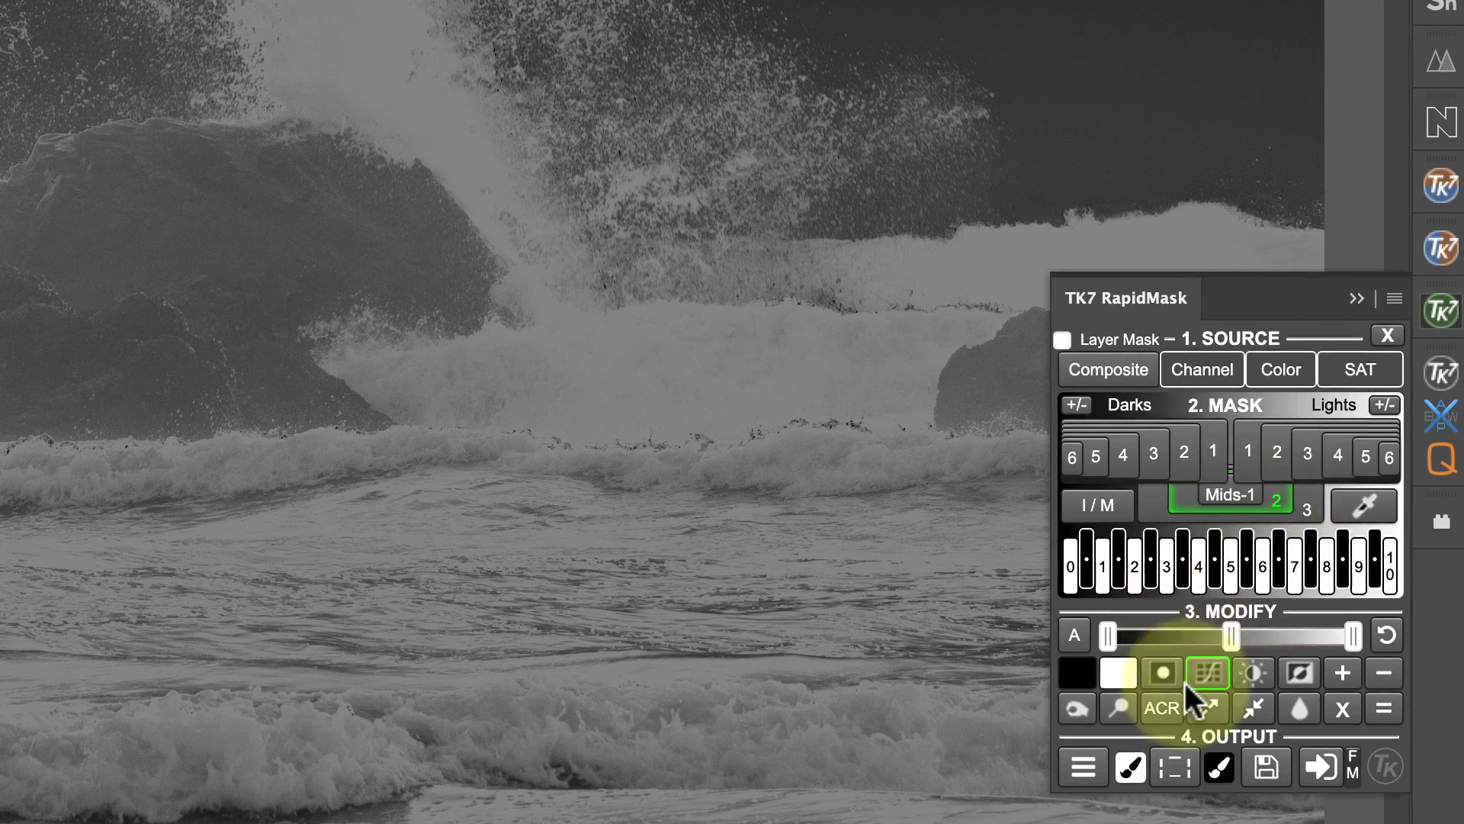
Step: Load the current midtone mask as a selection with RapidMask's Output selection button
left_click(1178, 759)
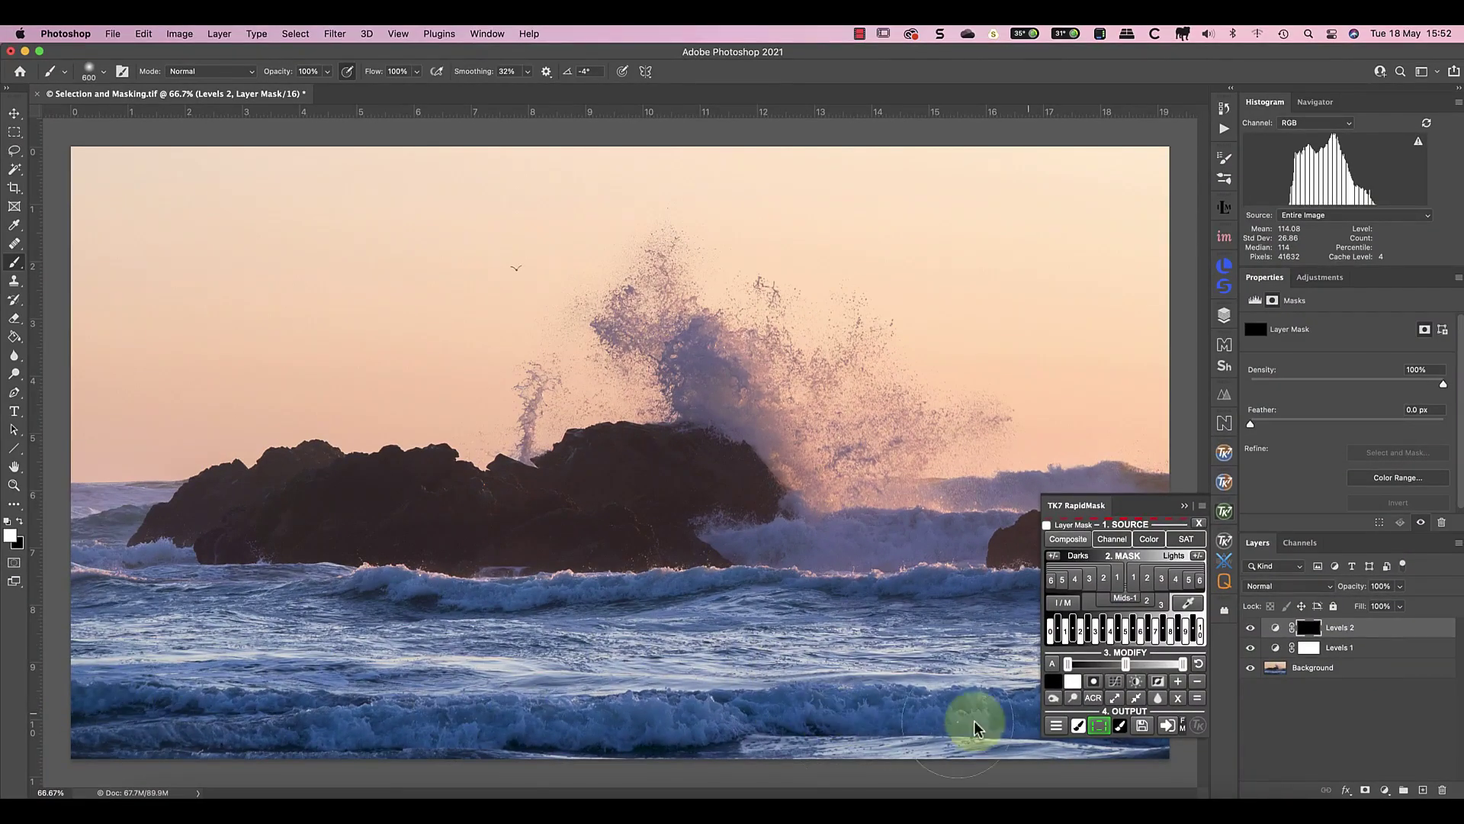
left_click(1184, 506)
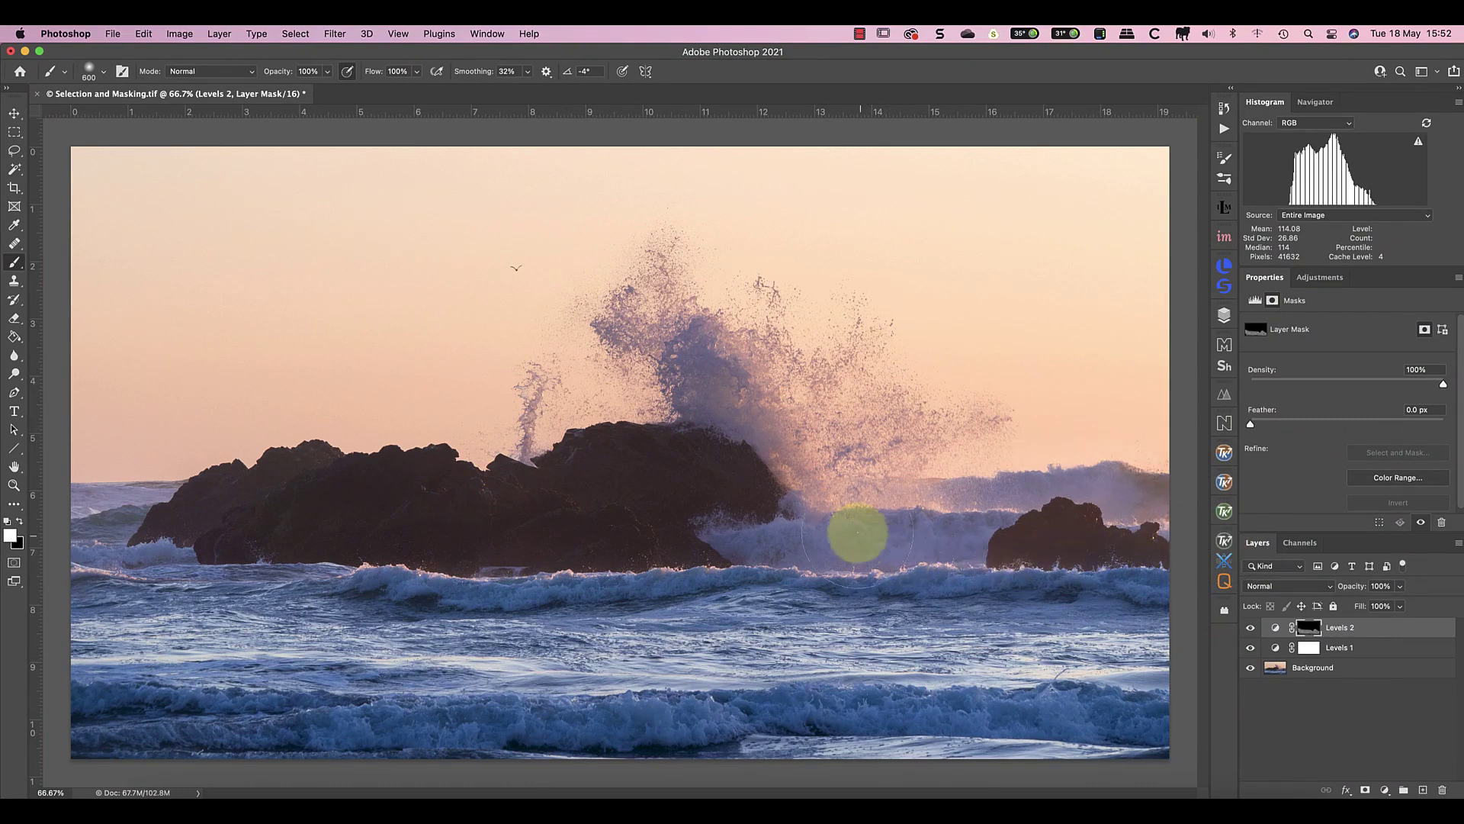
mouse_move(722, 341)
left_mouse_down()
mouse_move(870, 425)
mouse_move(823, 461)
mouse_move(877, 445)
mouse_move(795, 438)
mouse_move(816, 400)
mouse_move(768, 358)
mouse_move(661, 321)
mouse_move(766, 400)
mouse_move(843, 435)
mouse_move(825, 456)
mouse_move(909, 413)
mouse_move(807, 377)
mouse_move(731, 322)
mouse_move(637, 312)
mouse_move(714, 352)
mouse_move(746, 420)
mouse_move(577, 410)
mouse_move(513, 457)
mouse_move(541, 406)
mouse_move(507, 475)
mouse_move(536, 415)
mouse_move(543, 477)
mouse_move(684, 336)
mouse_move(810, 452)
mouse_move(909, 515)
mouse_move(829, 531)
mouse_move(950, 560)
mouse_move(1106, 563)
mouse_move(1112, 505)
mouse_move(1265, 516)
mouse_move(818, 565)
mouse_move(770, 587)
mouse_move(290, 585)
mouse_move(212, 599)
mouse_move(388, 681)
mouse_move(720, 658)
mouse_move(766, 623)
left_mouse_up()
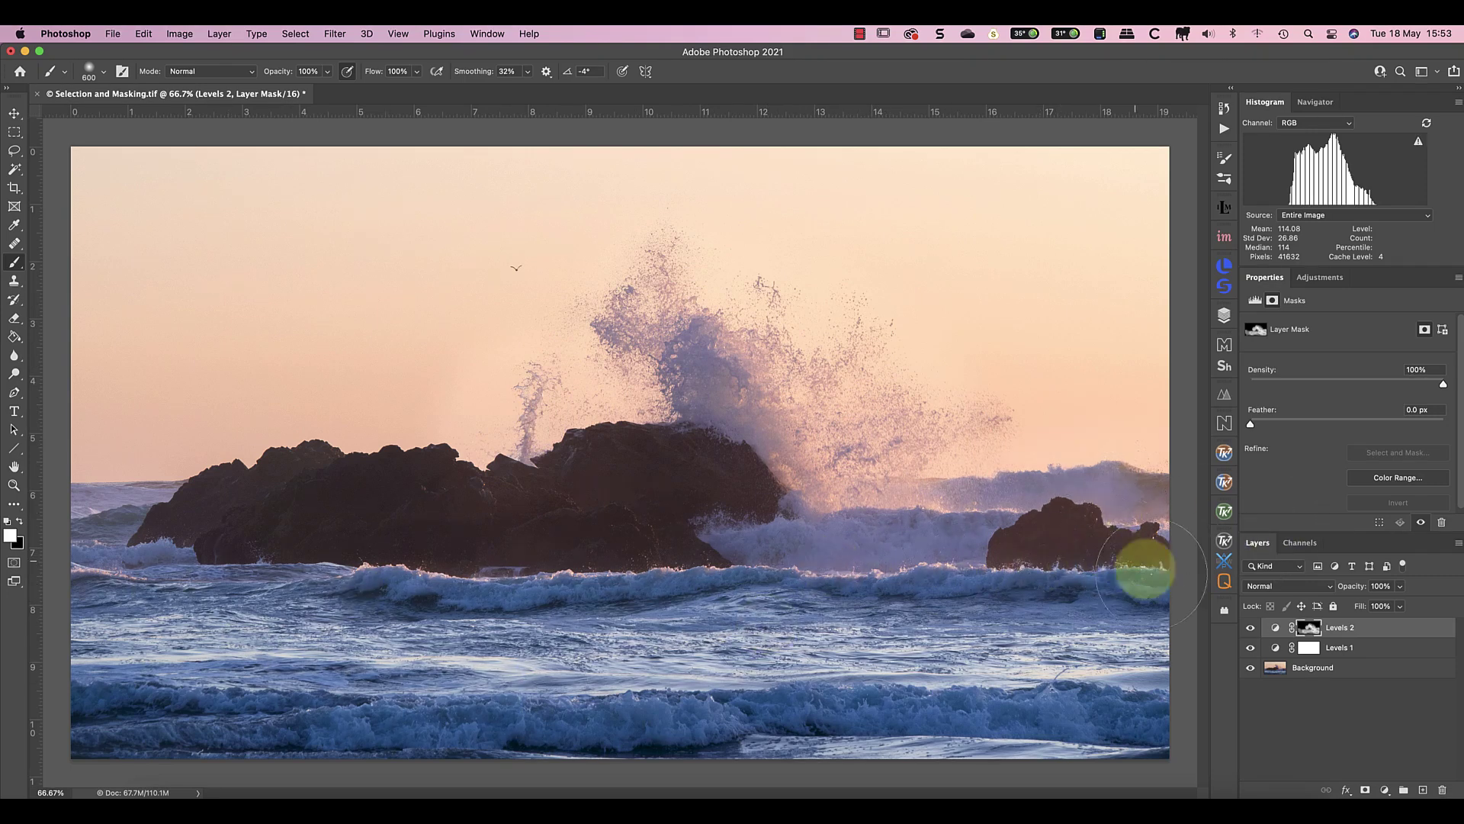
left_click(1274, 626)
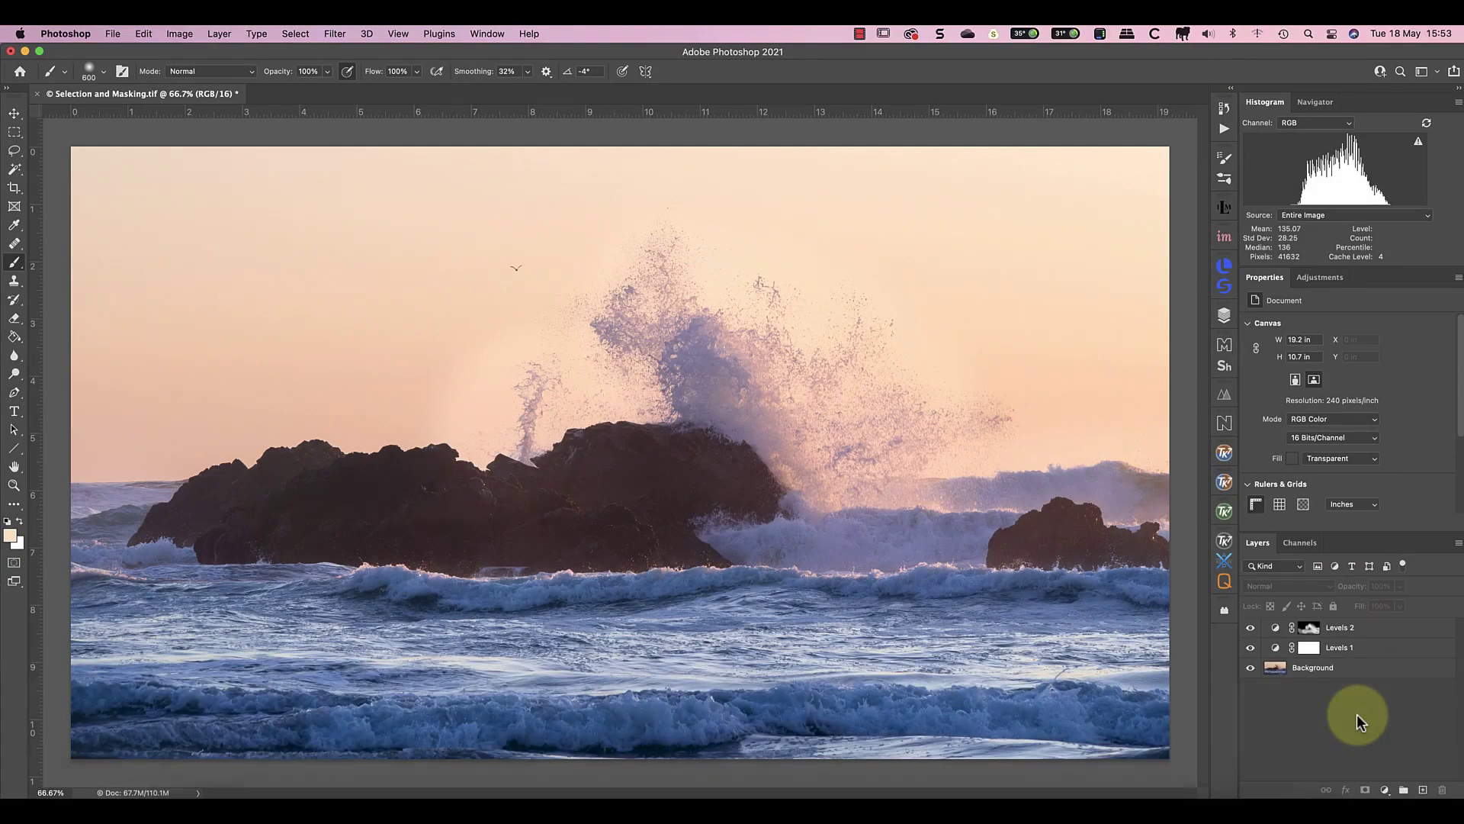
Step: Inspect and delete the painted Levels 2 mask, then add a new all-black mask
left_click(1309, 634, "alt")
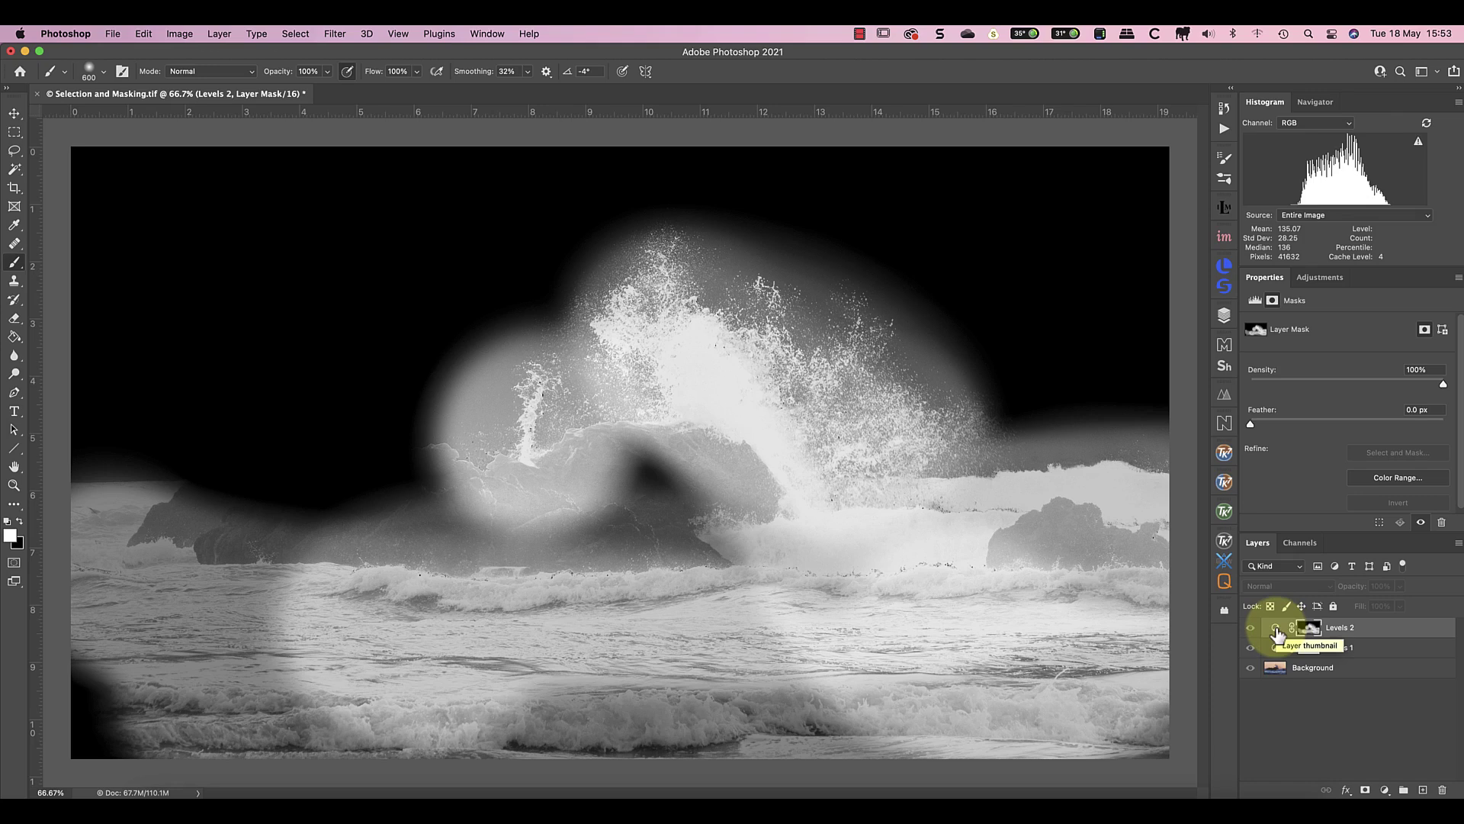
left_click(1277, 631)
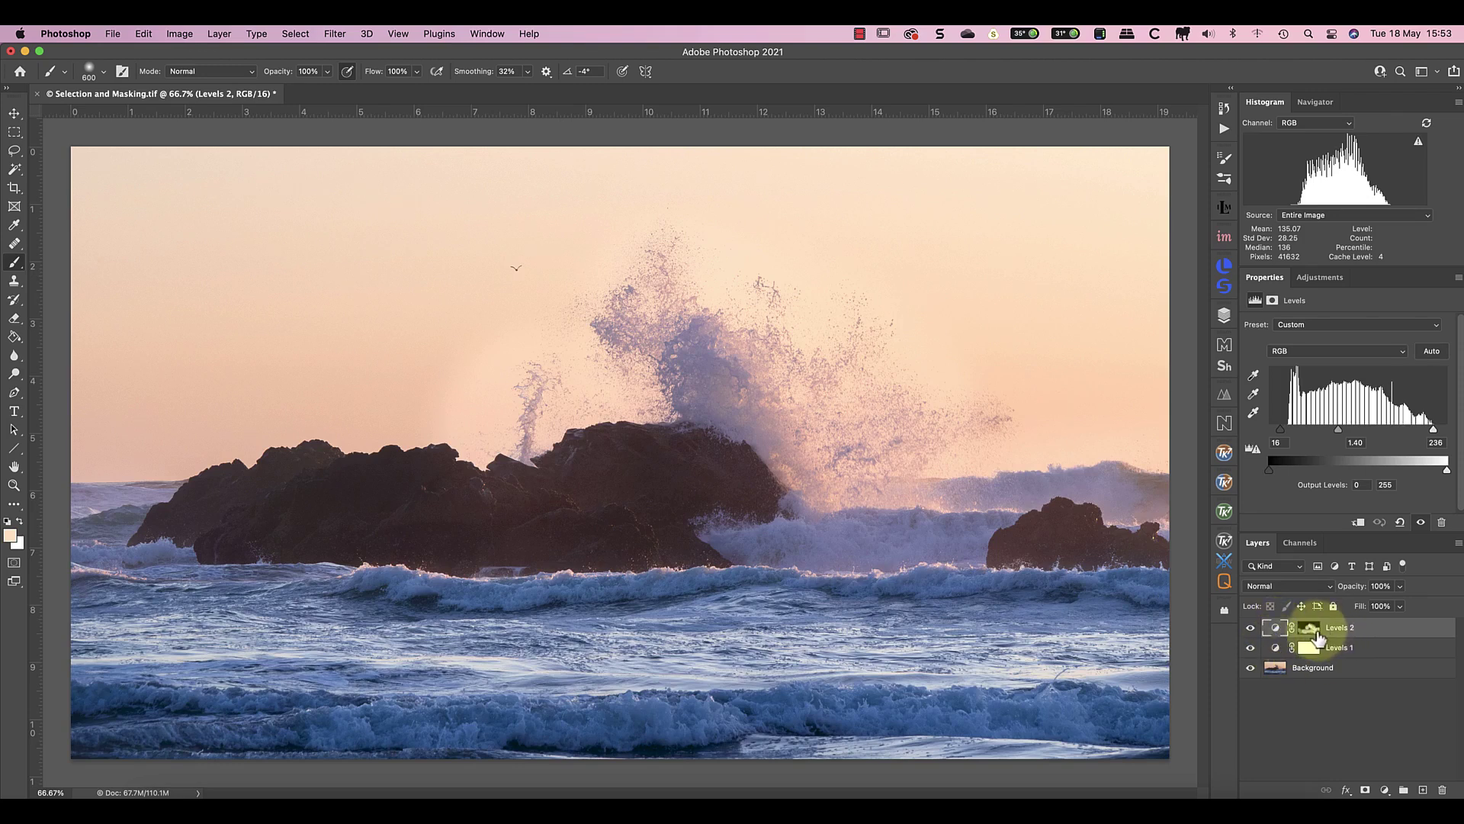
left_click(1312, 630)
left_click(1442, 789)
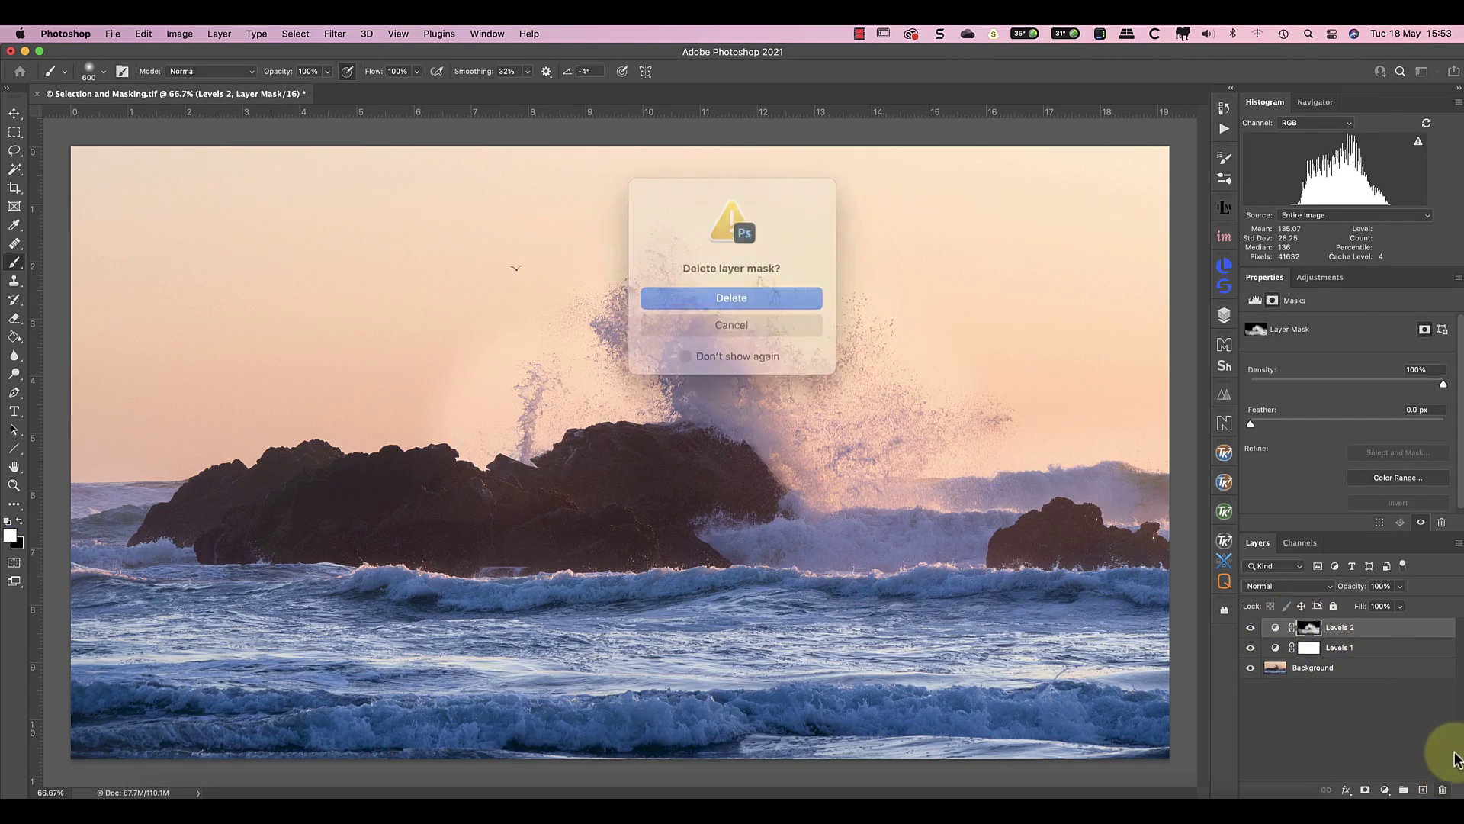
left_click(734, 299)
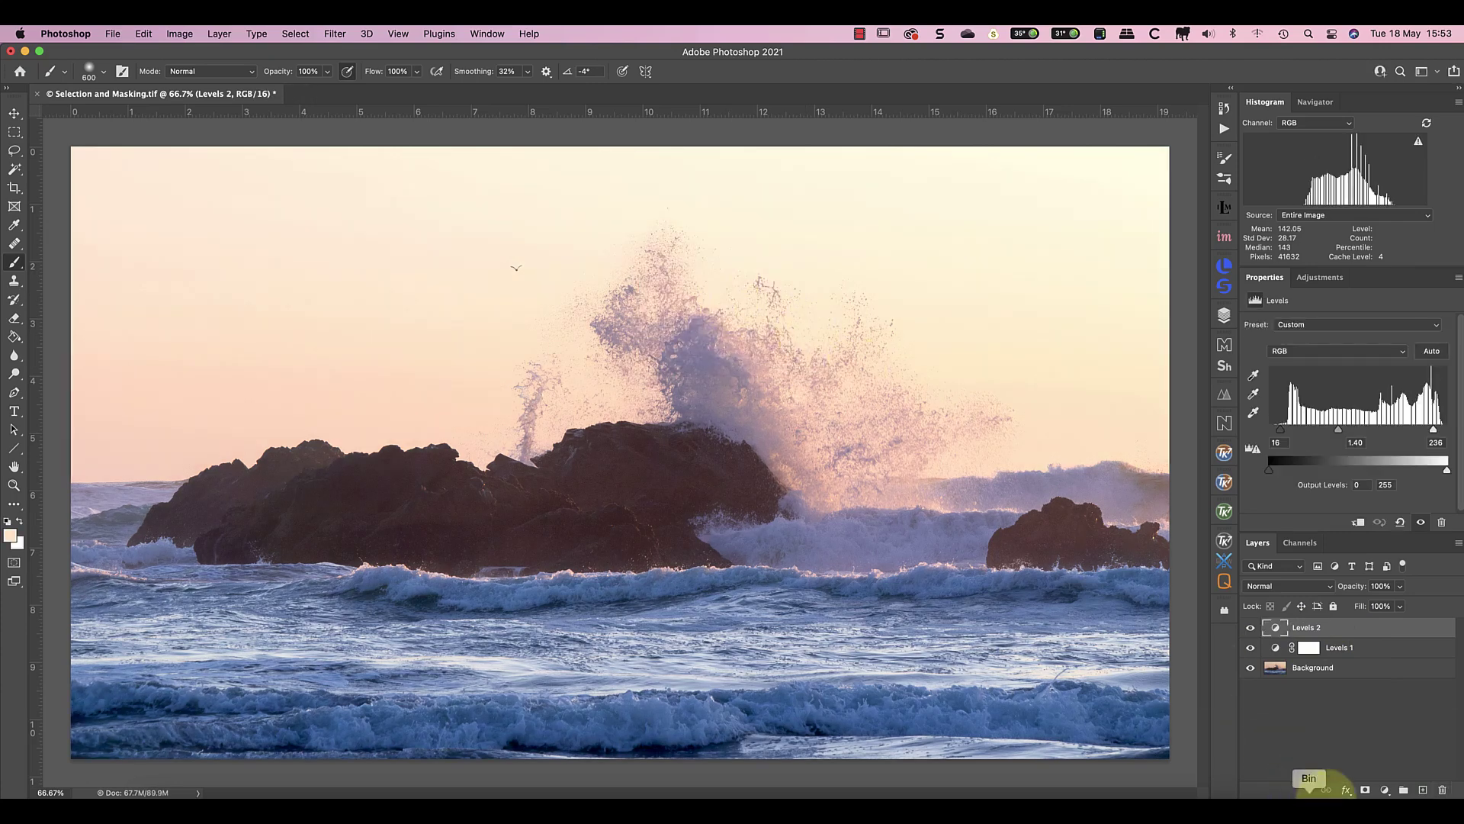
left_click(1365, 790, "alt")
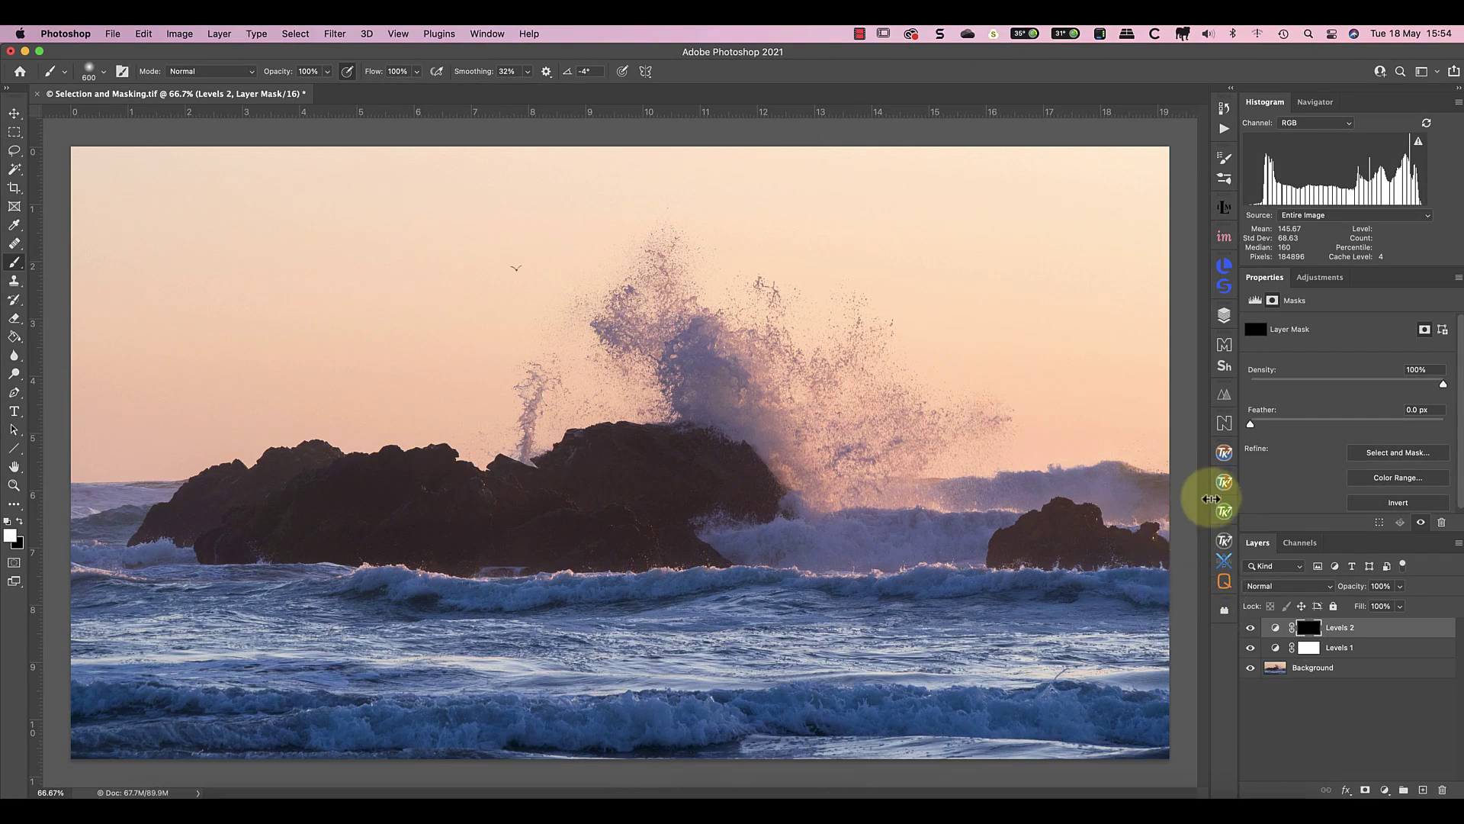
Step: Reopen RapidMask, create a midtones luminosity mask and reveal its black, mid and white levels
left_click(1223, 514)
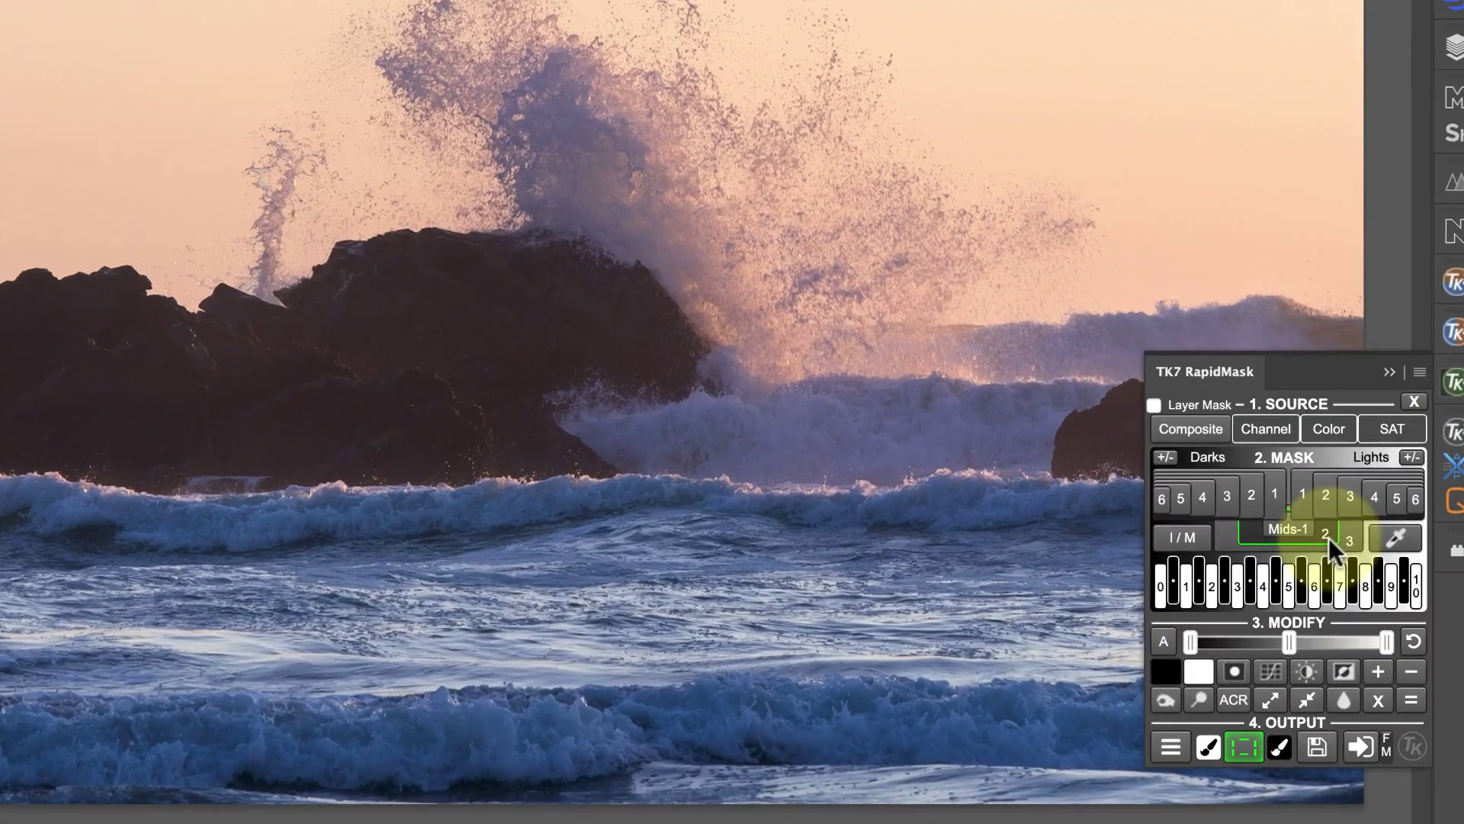
left_click(1147, 600)
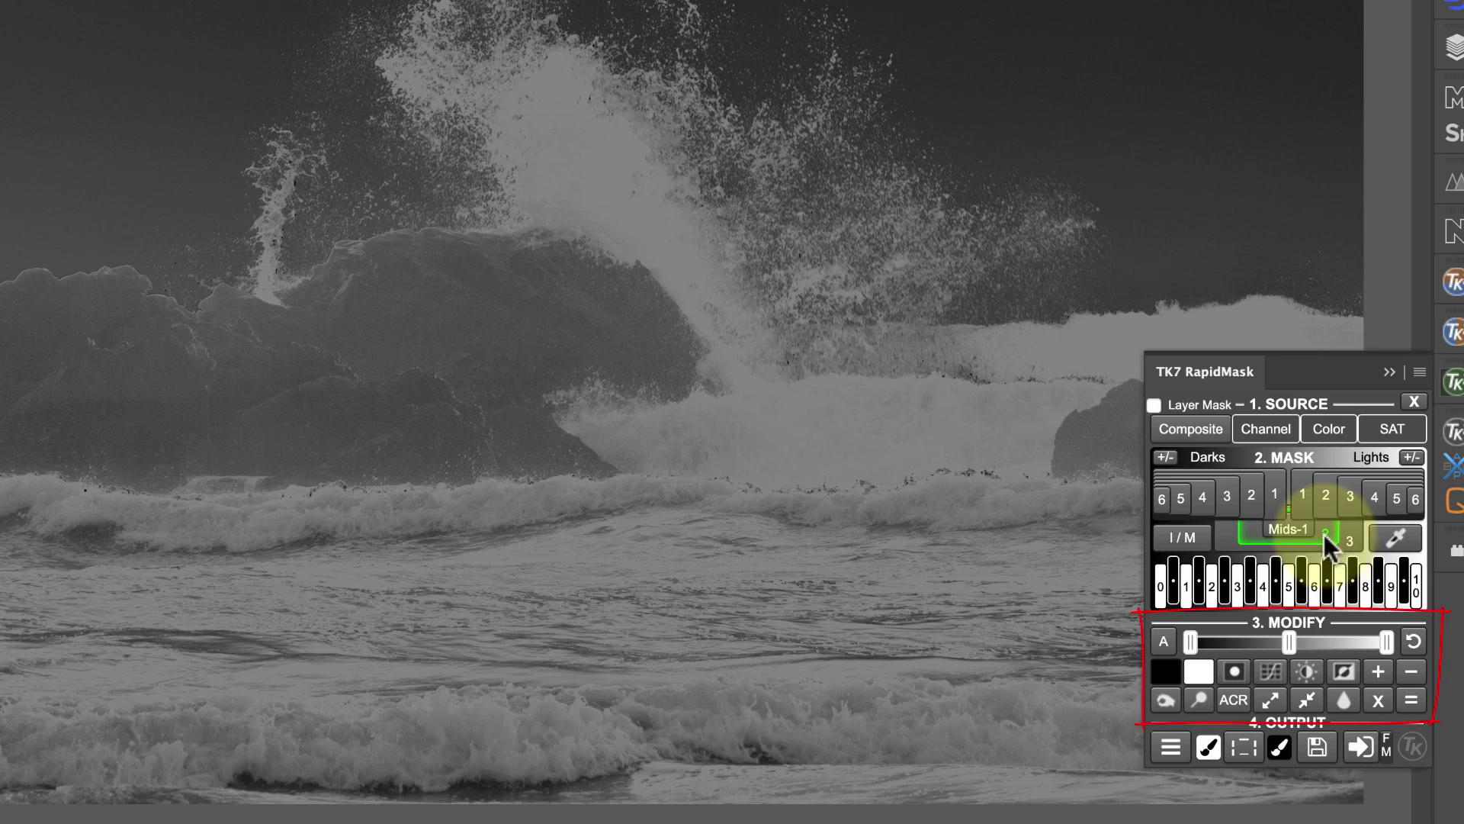
left_click(1190, 643)
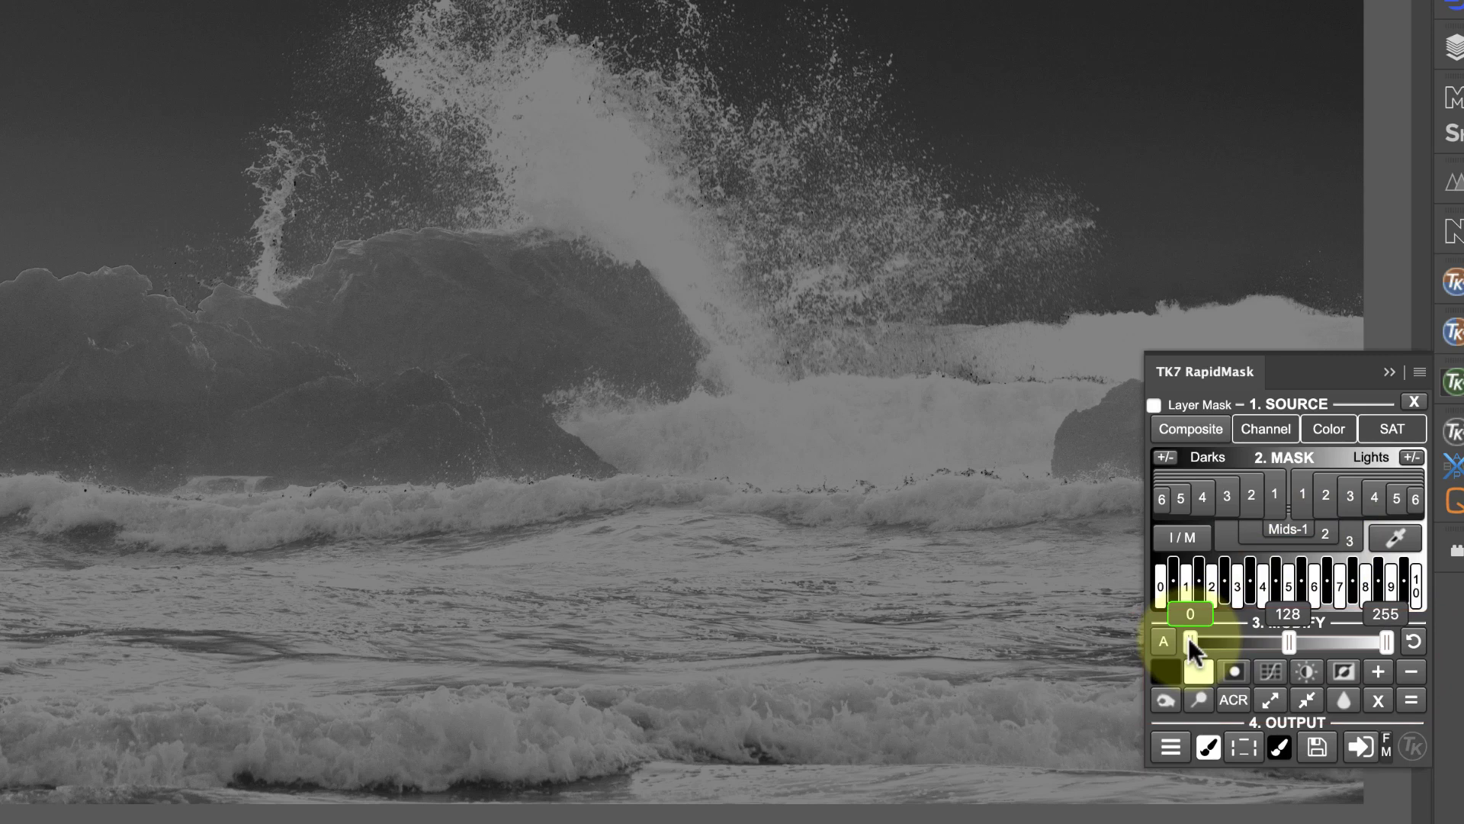
Step: Pull the mask's black and white points inward, load it as a selection, and close RapidMask
left_click_drag(1188, 637, 1243, 639)
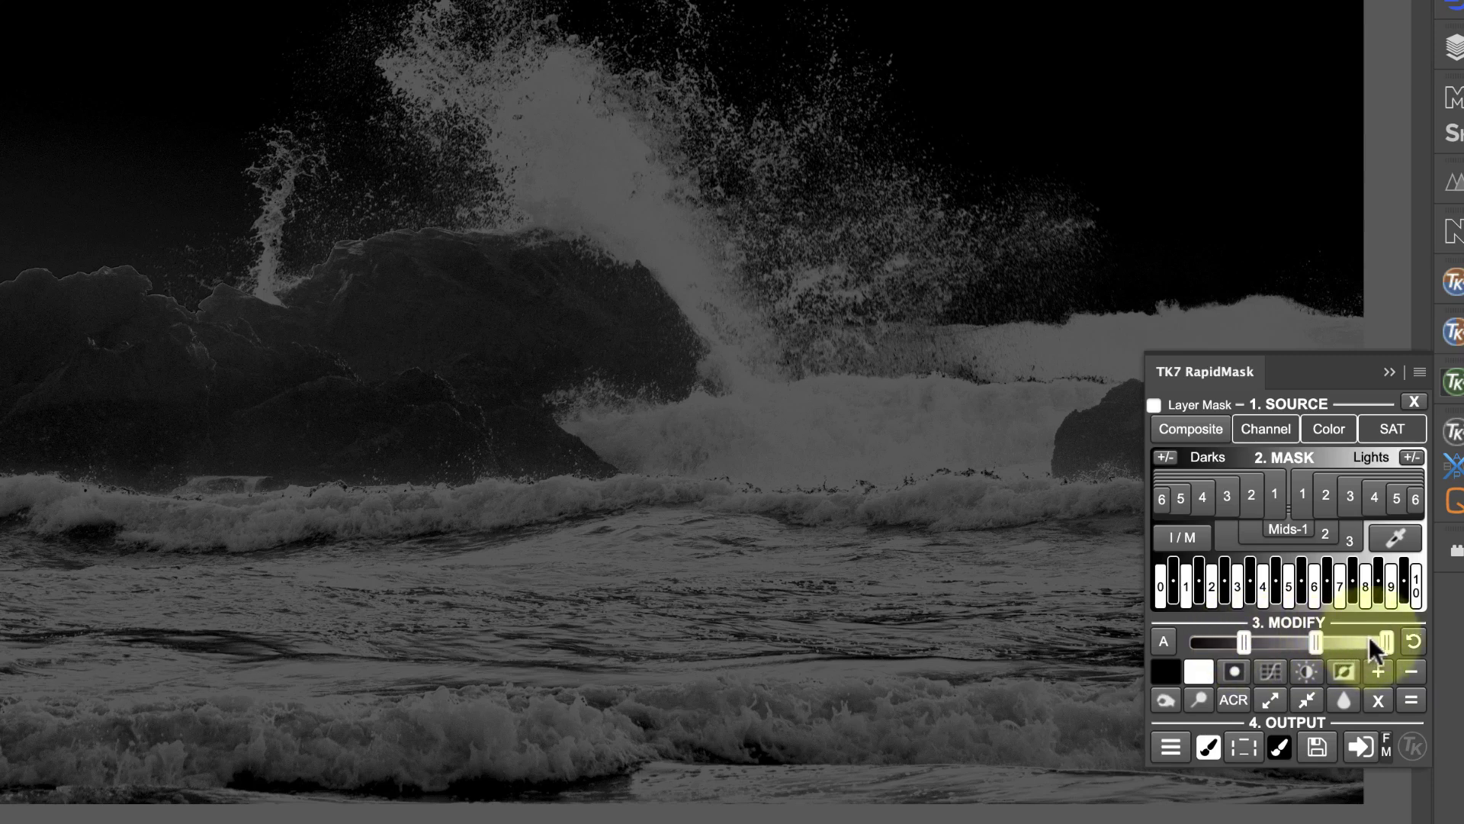
left_click_drag(1385, 639, 1289, 639)
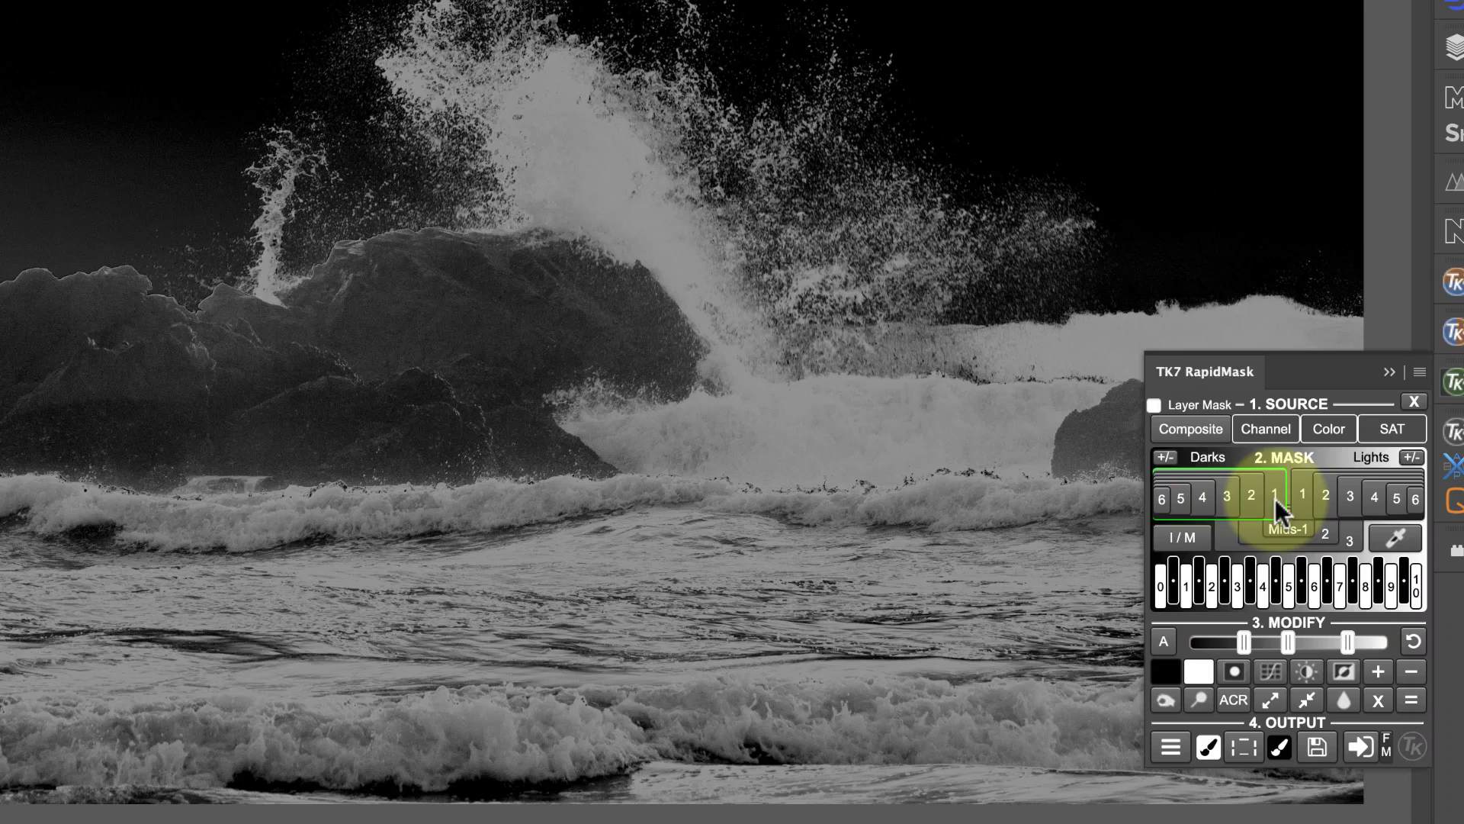
left_click(1243, 747)
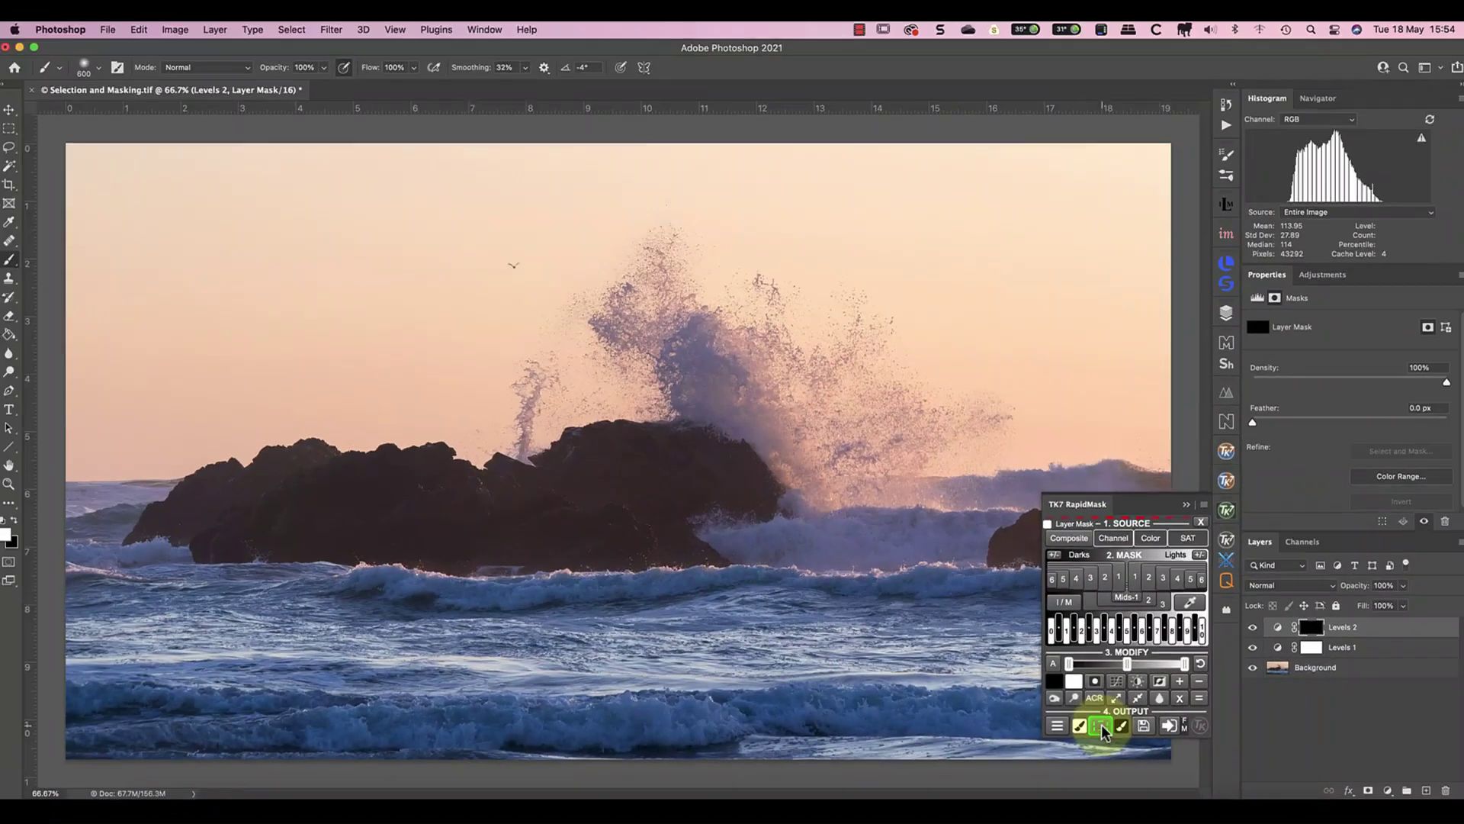
left_click(1185, 504)
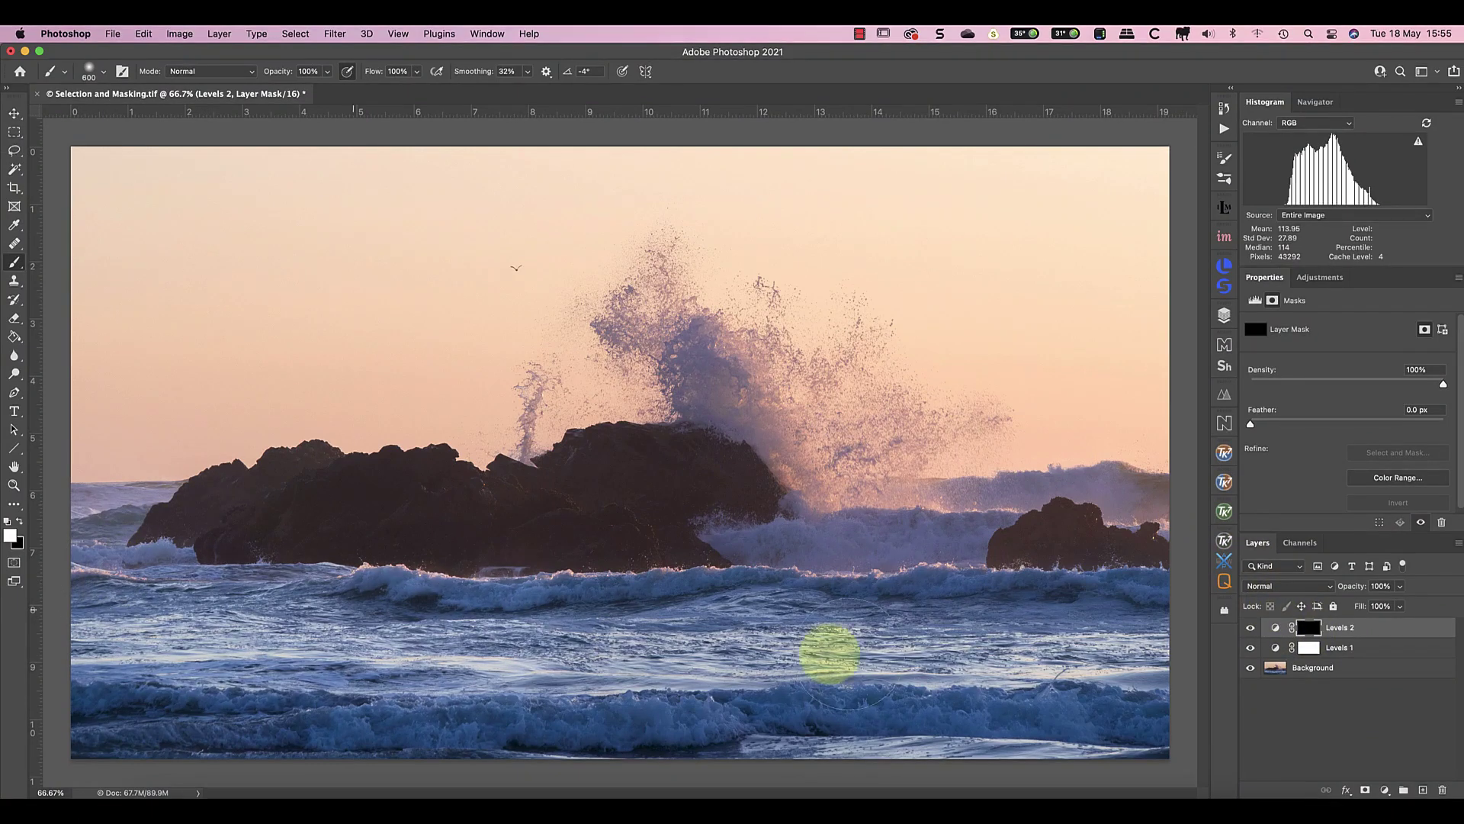
Step: Brush white over the lower waves and spray to reveal Levels 2's brightening through the selection
mouse_move(1075, 662)
left_mouse_down()
mouse_move(532, 700)
mouse_move(137, 697)
left_mouse_up()
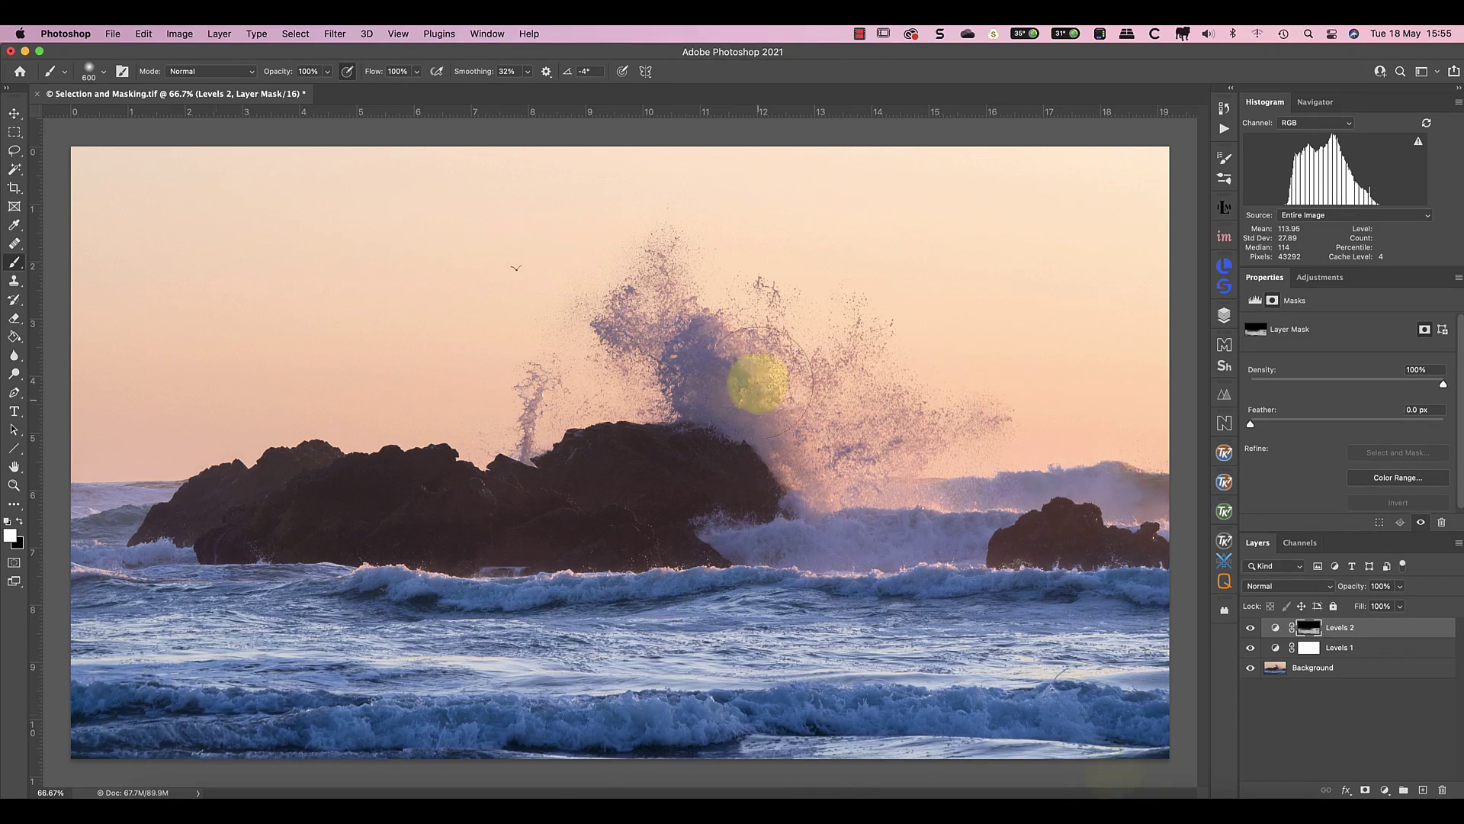
mouse_move(645, 296)
left_mouse_down()
mouse_move(752, 314)
mouse_move(626, 296)
mouse_move(669, 310)
mouse_move(655, 340)
mouse_move(639, 320)
mouse_move(702, 350)
mouse_move(584, 368)
mouse_move(505, 441)
mouse_move(524, 403)
mouse_move(511, 429)
mouse_move(522, 449)
mouse_move(648, 277)
mouse_move(784, 364)
mouse_move(795, 413)
mouse_move(865, 502)
mouse_move(714, 434)
mouse_move(709, 330)
mouse_move(871, 376)
mouse_move(903, 410)
mouse_move(710, 320)
mouse_move(661, 347)
mouse_move(816, 496)
mouse_move(881, 621)
mouse_move(986, 631)
left_mouse_up()
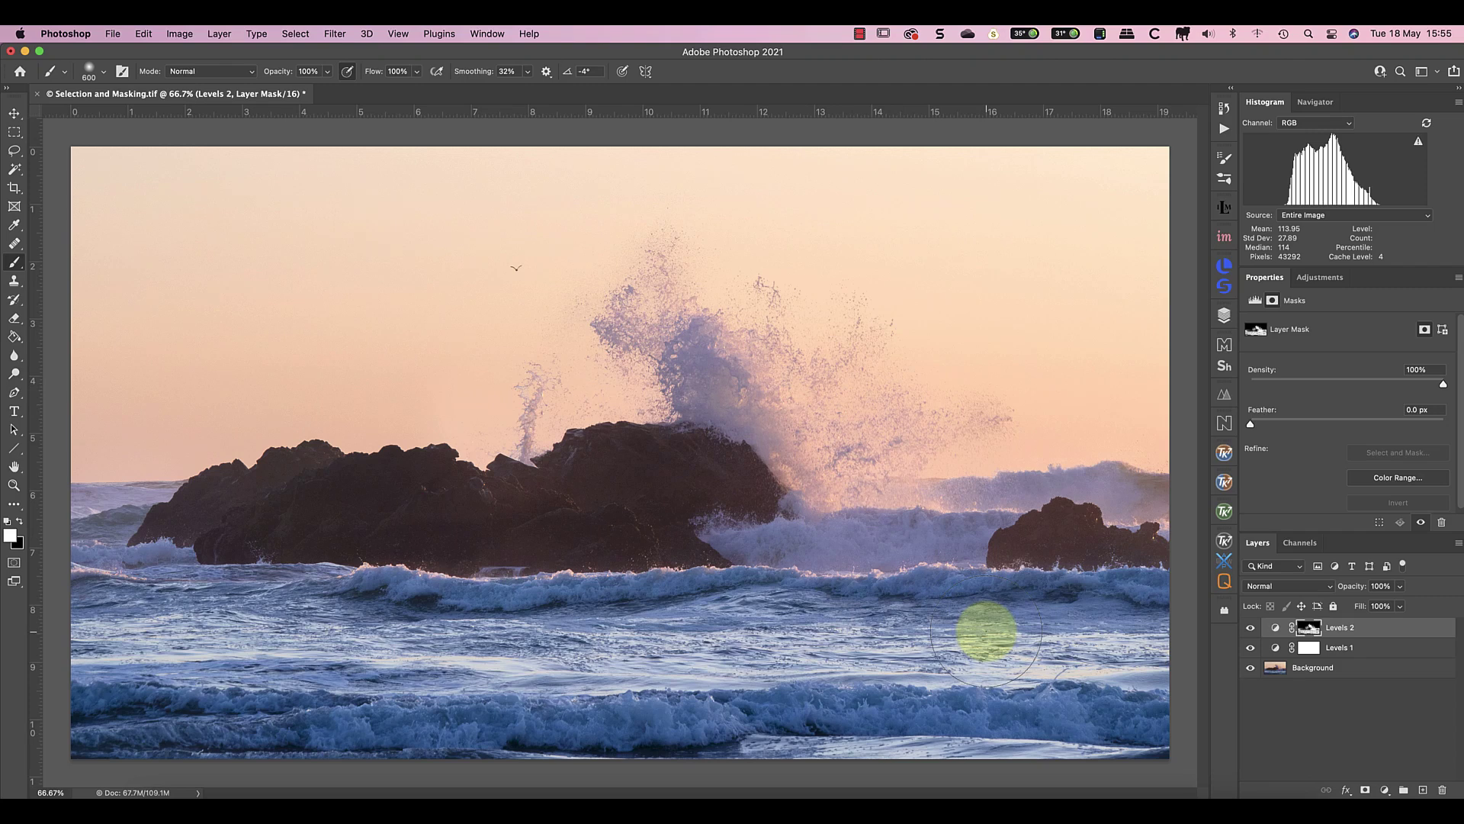
left_click_drag(985, 632, 981, 623)
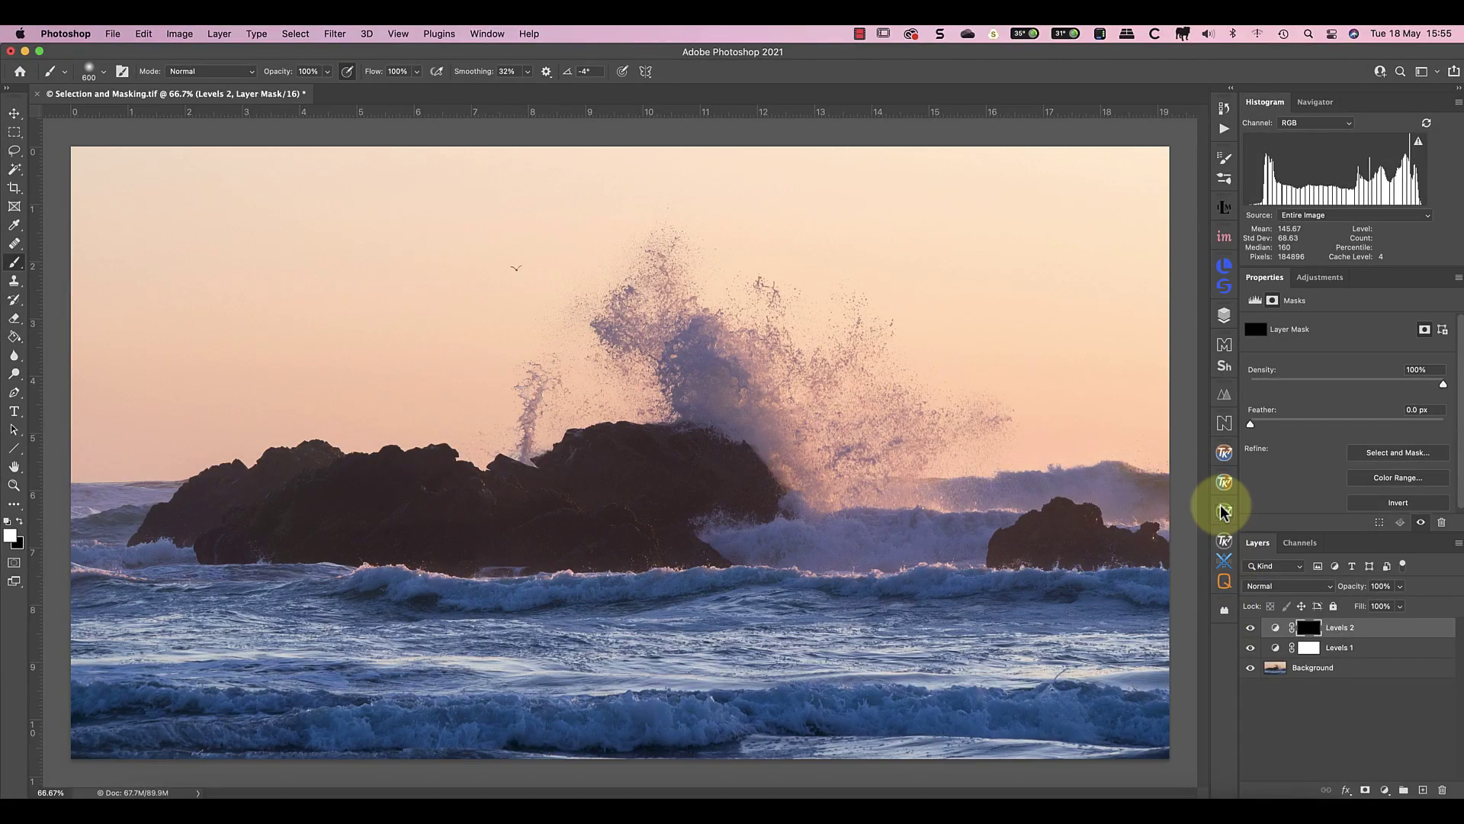
Step: Reopen TK7 RapidMask and generate a Color mask from the Yellow-Red warm zone
left_click(1224, 511)
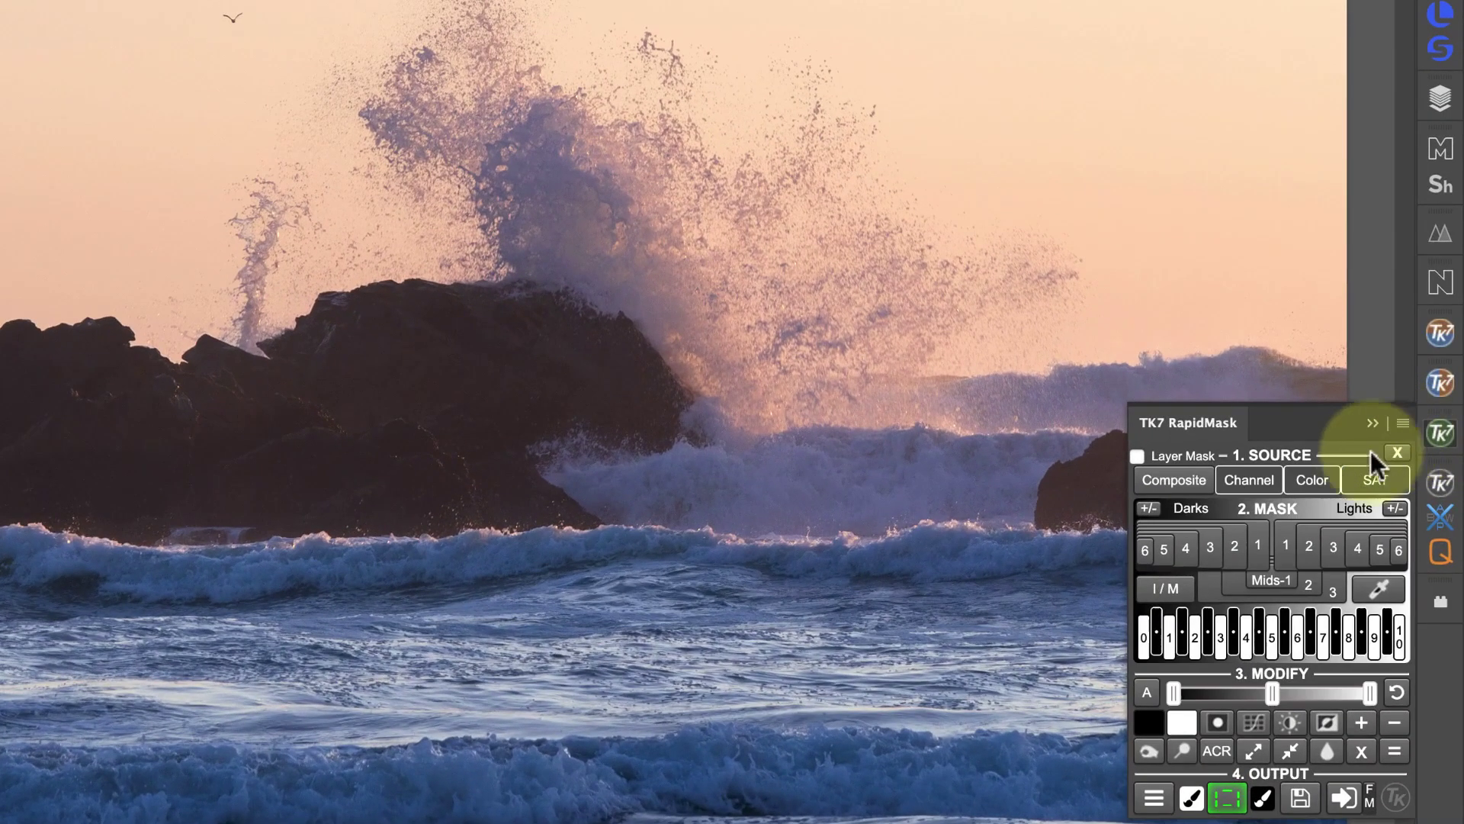
left_click(1285, 490)
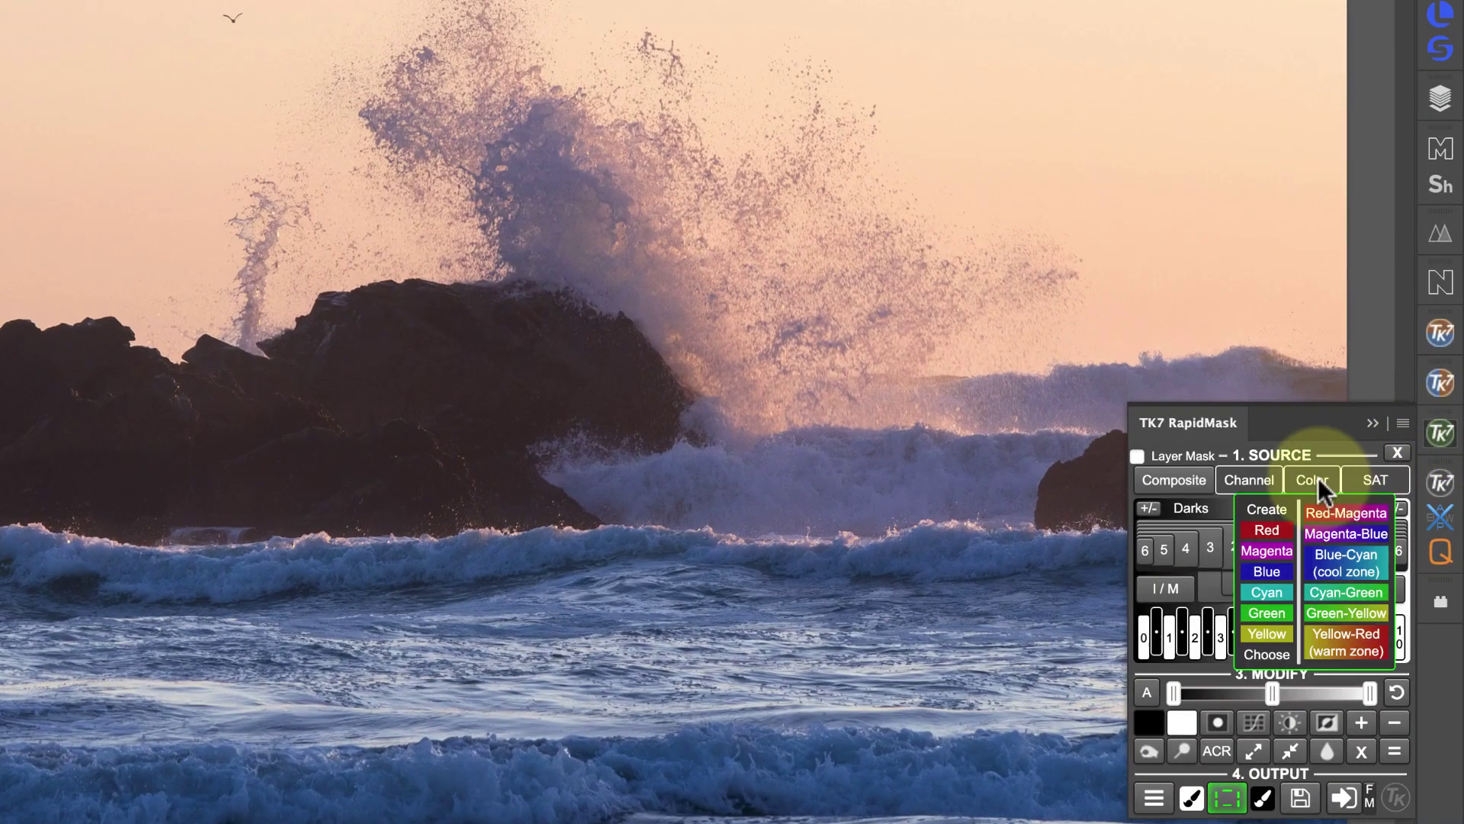
left_click(1342, 643)
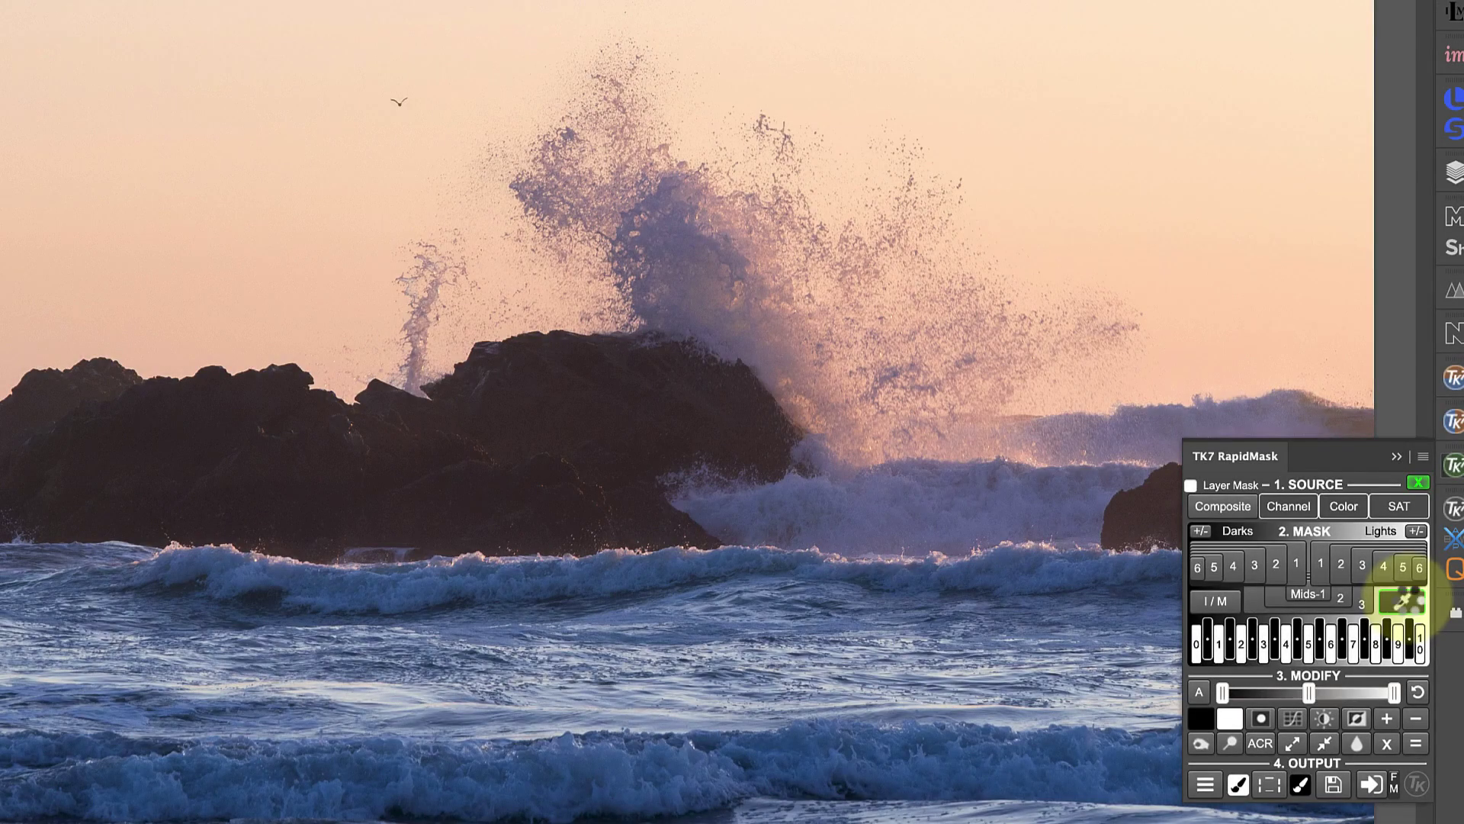
Step: Create a colour mask from a sampled pale sky colour, set to levels 23, 1.22 and 163
left_click(1403, 601)
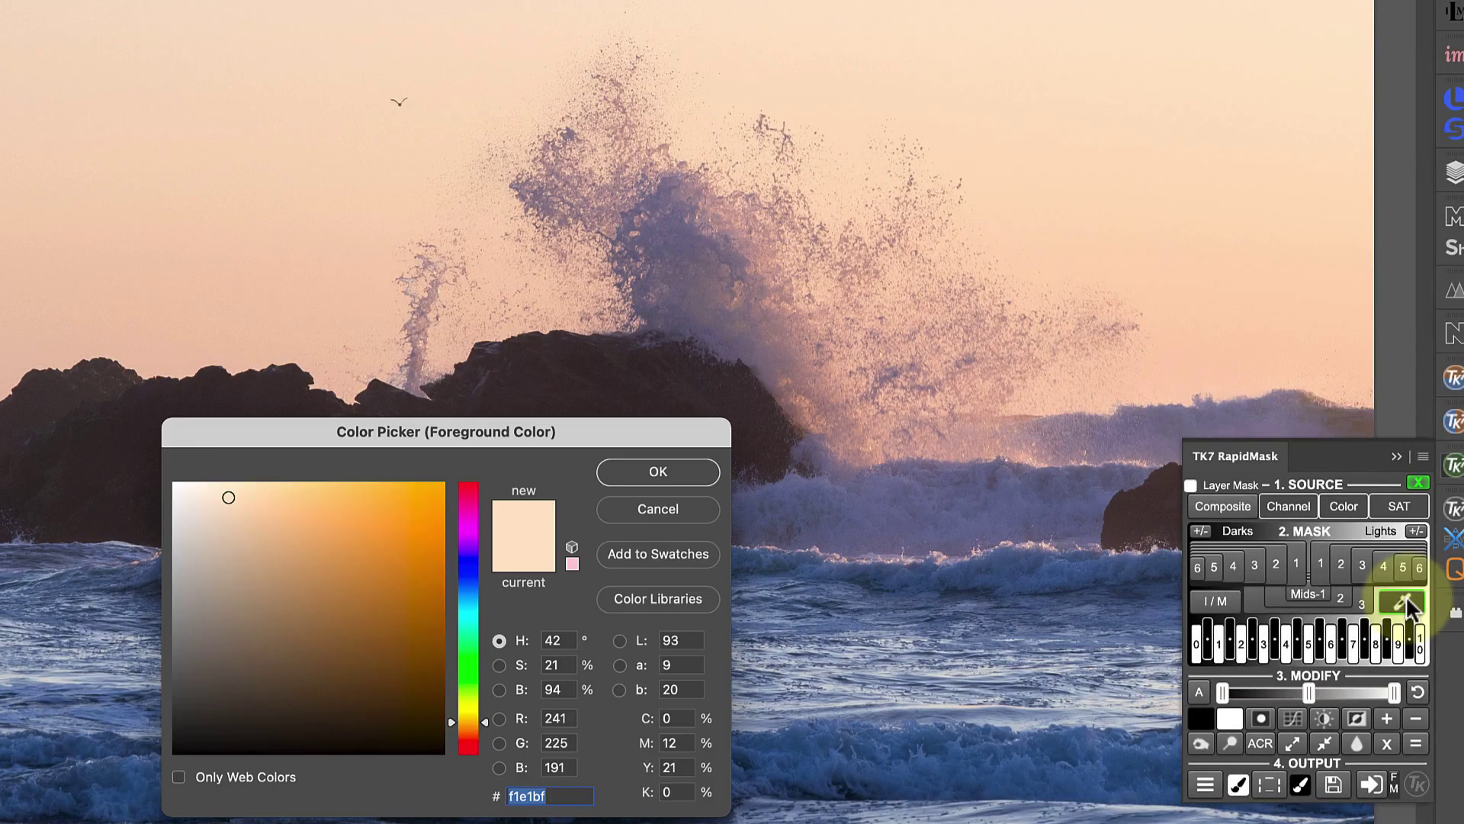
left_click(949, 19)
left_click(950, 19)
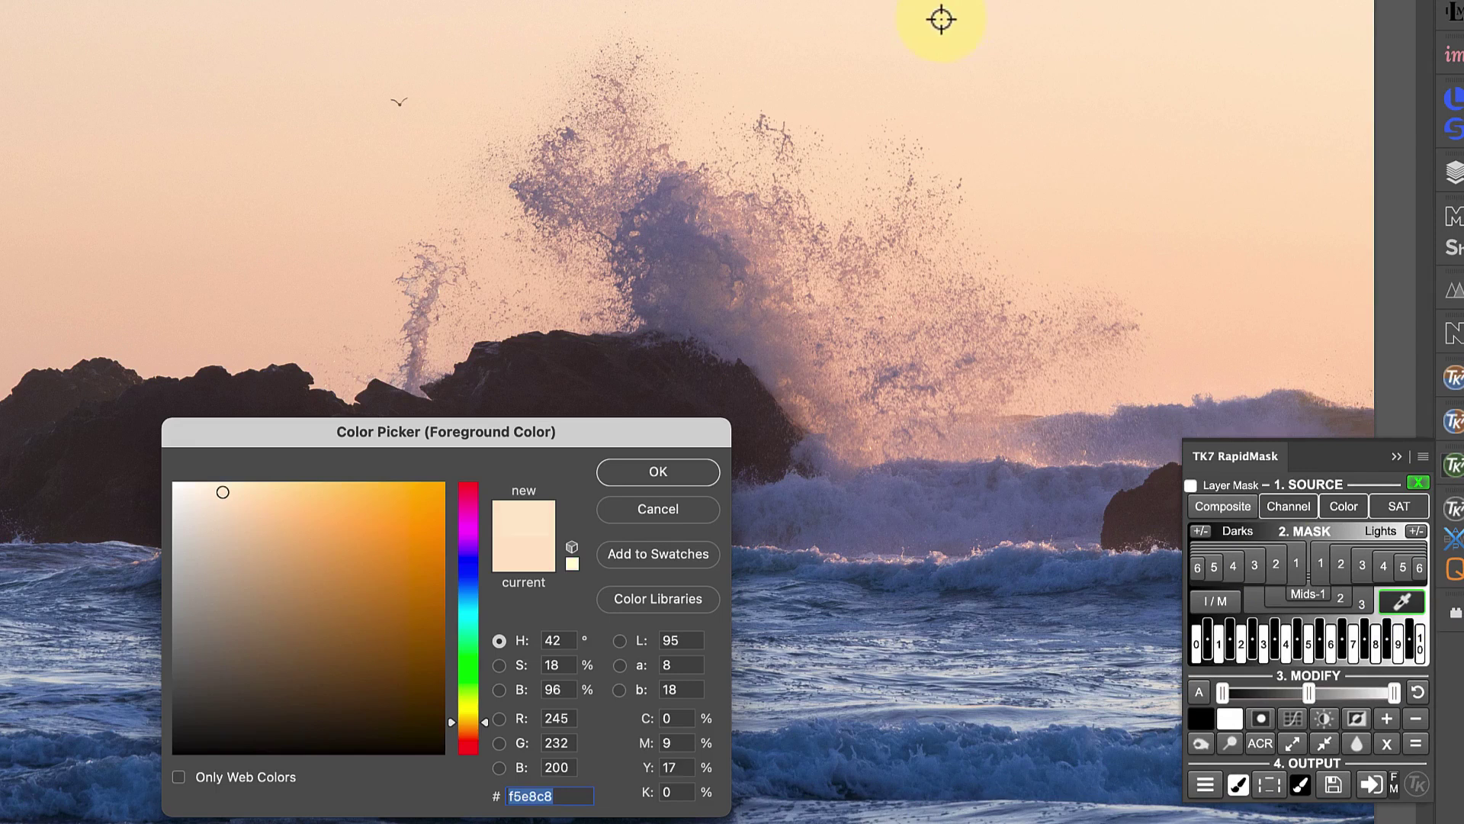
left_click(661, 472)
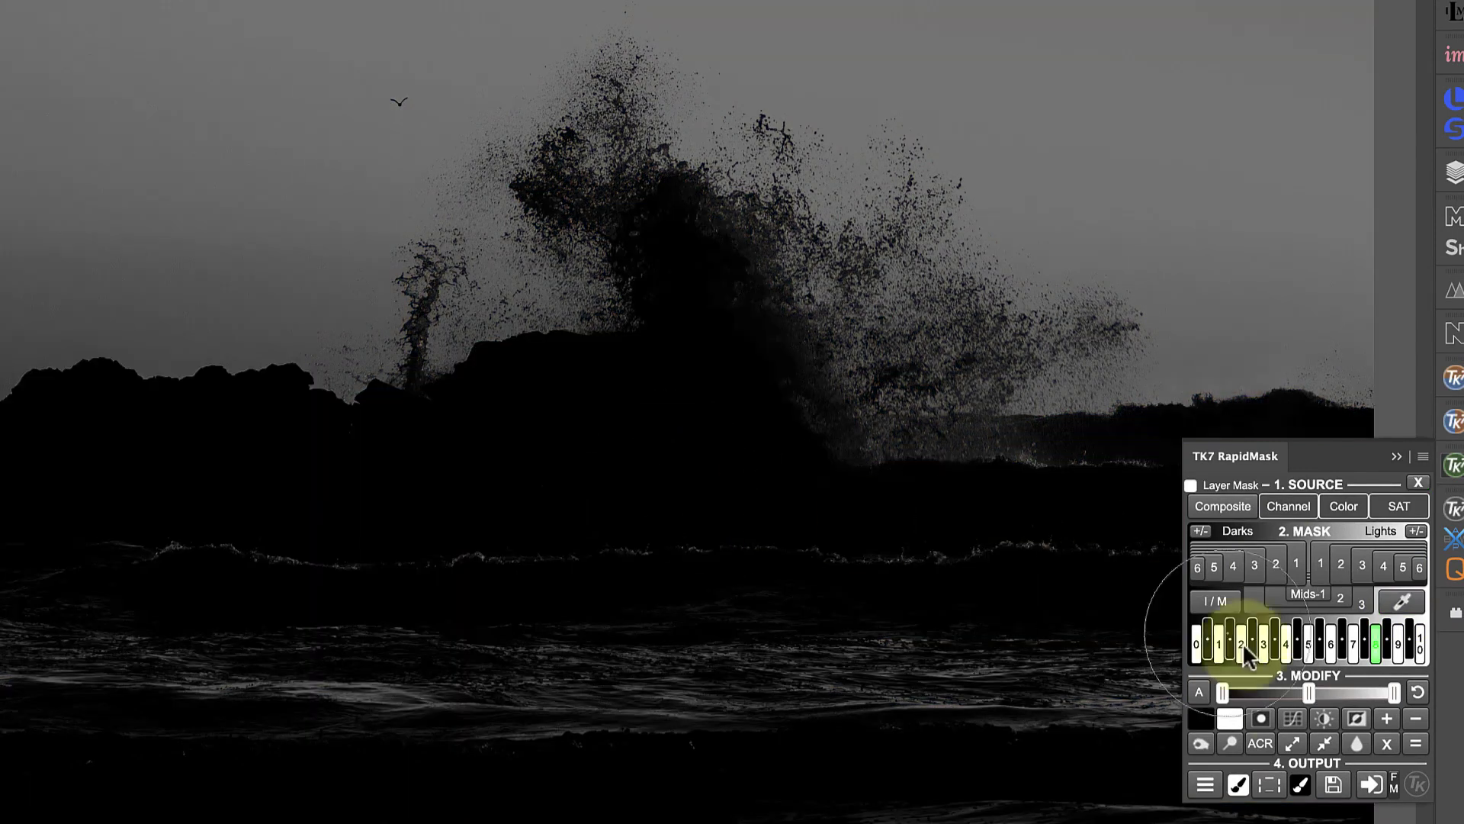
left_click_drag(1222, 692, 1238, 689)
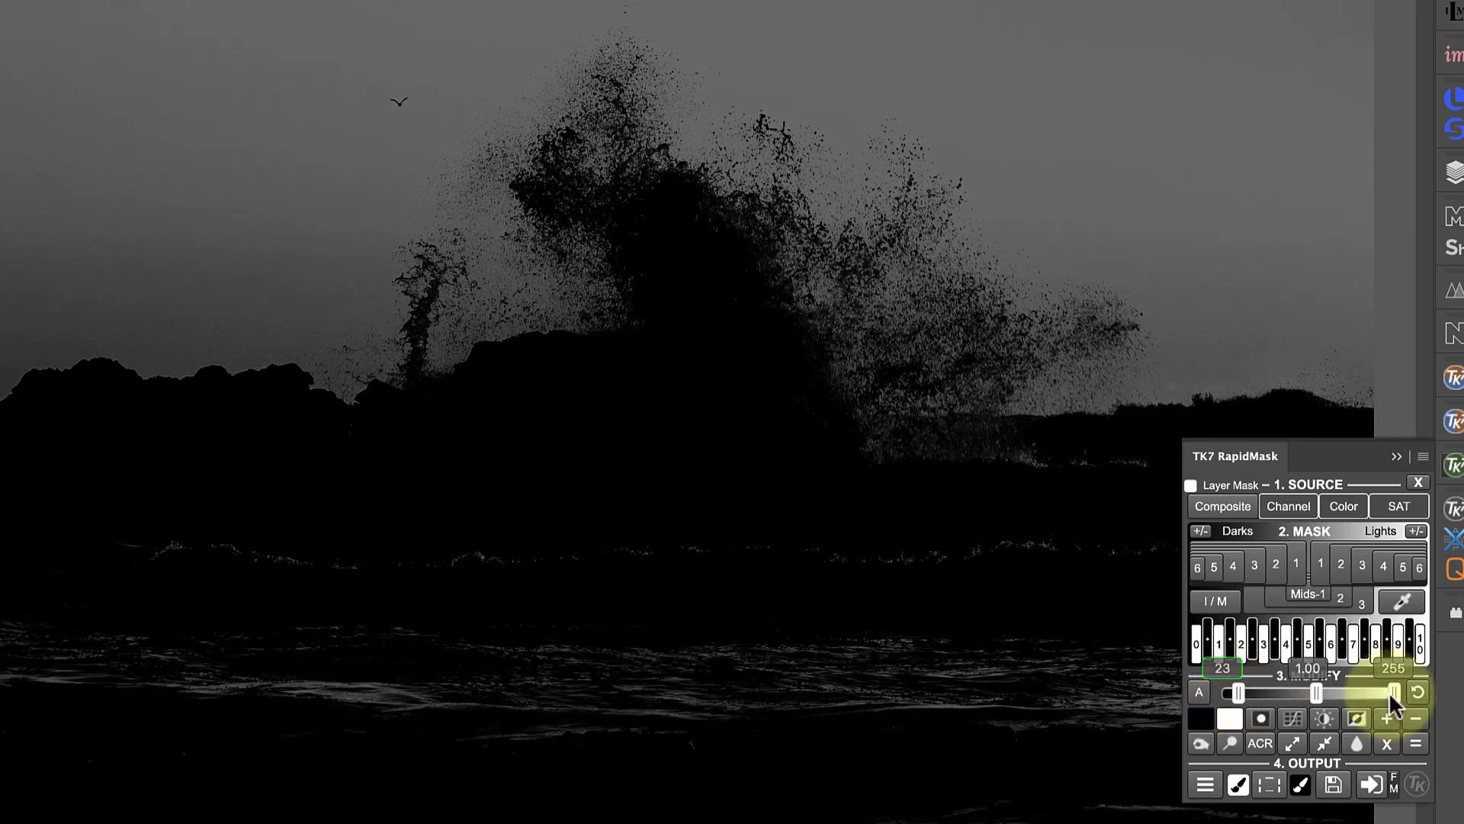
left_click_drag(1388, 691, 1334, 689)
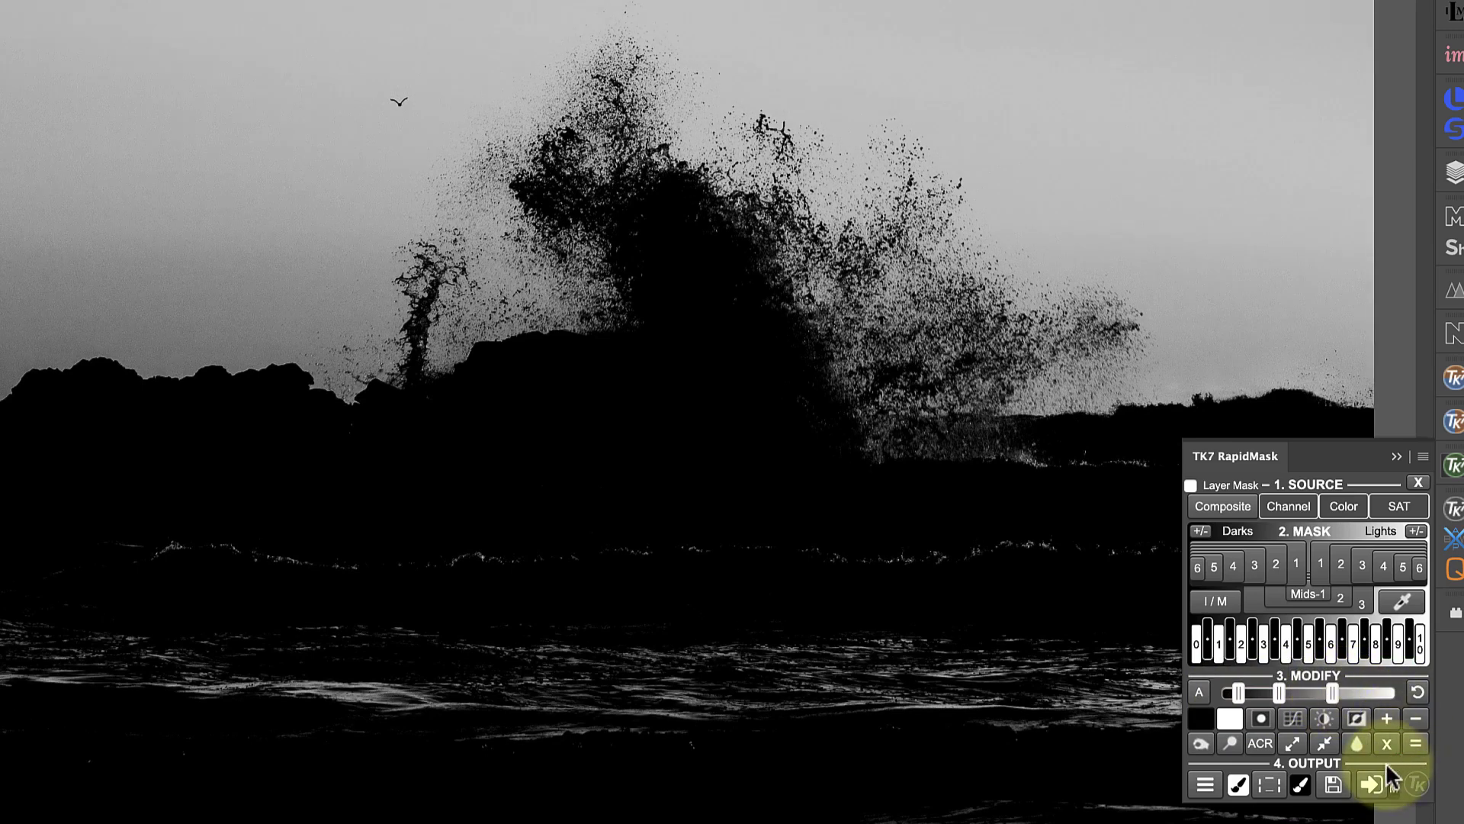
Step: Invert the sky-colour mask and pull its black and white points inward for stronger contrast
left_click(1361, 720)
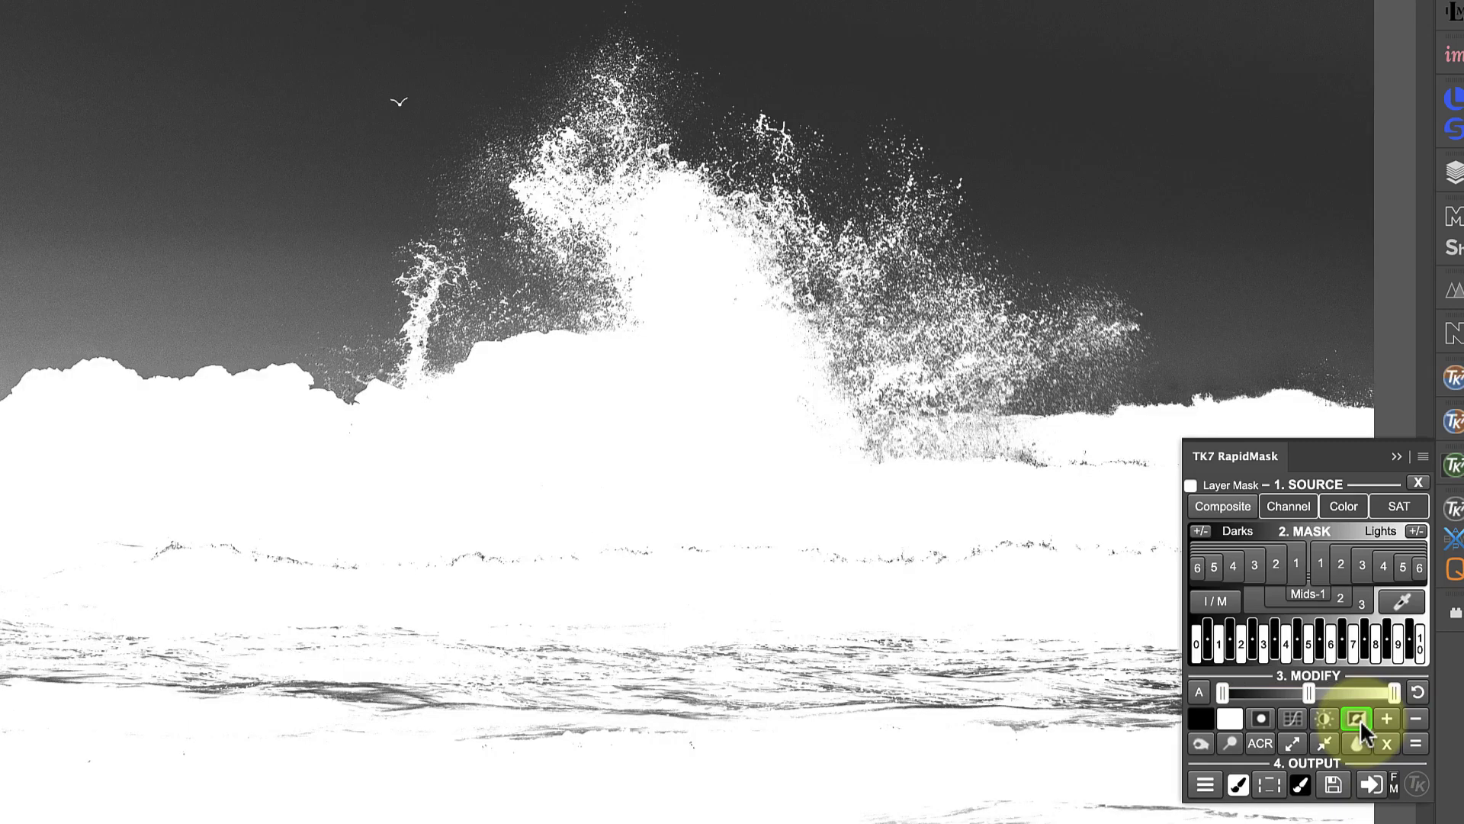
left_click_drag(1222, 692, 1251, 694)
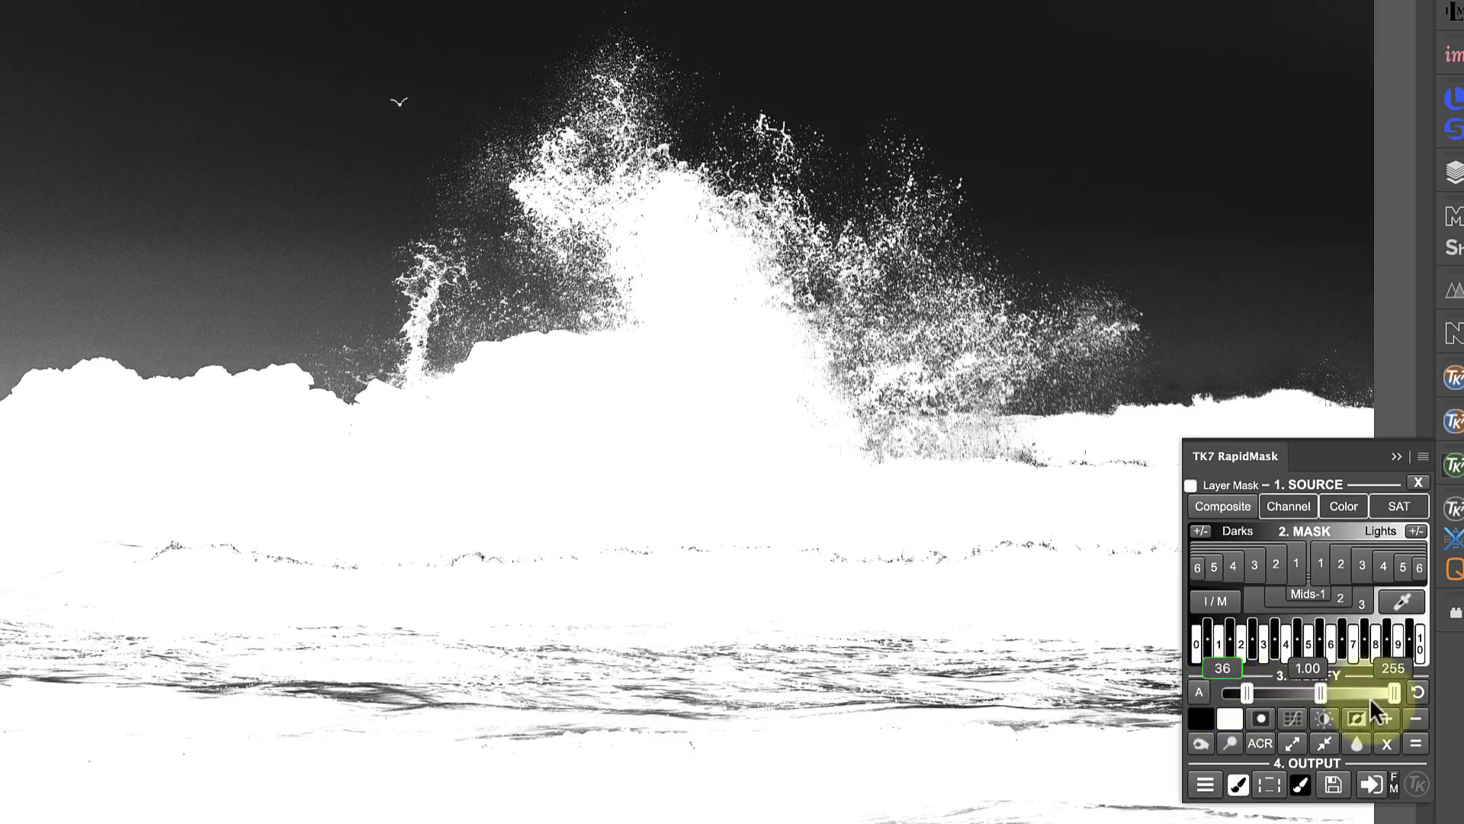
left_click_drag(1392, 694, 1380, 697)
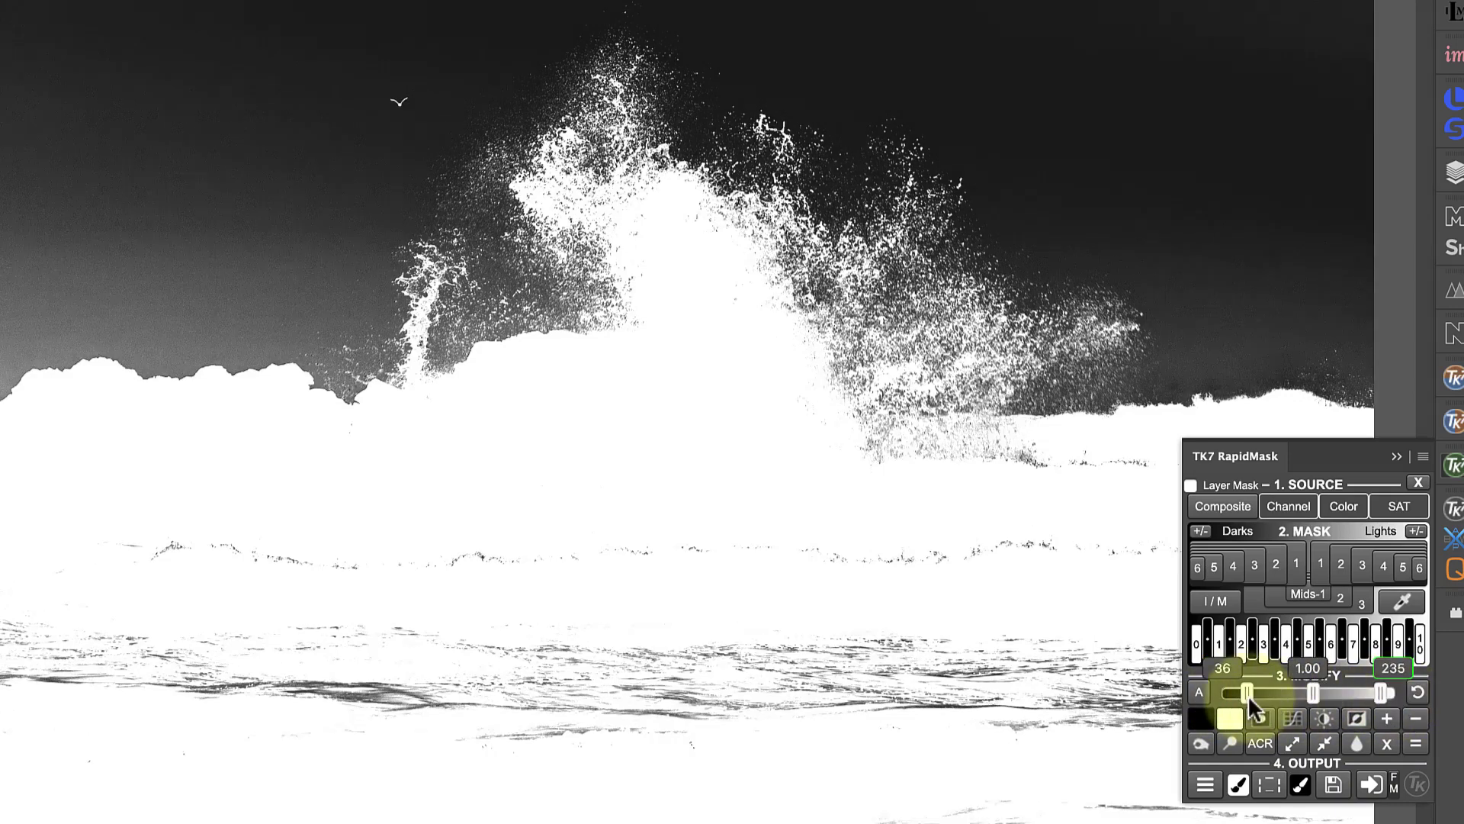
left_click_drag(1244, 694, 1261, 696)
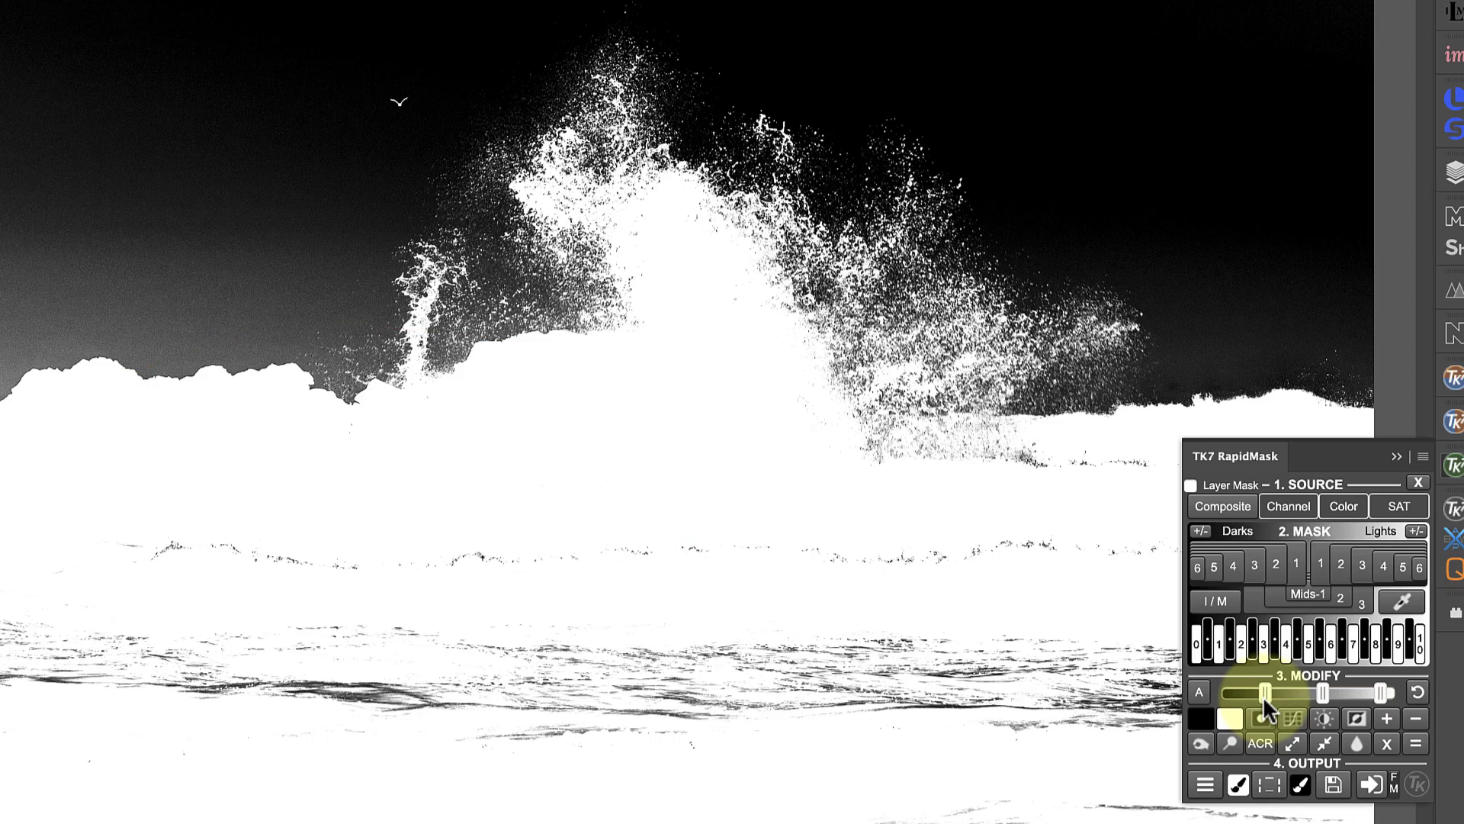
Step: Build a Mids 2 midtone mask and tighten its levels to 59, 1.00 and 207
left_click(1415, 480)
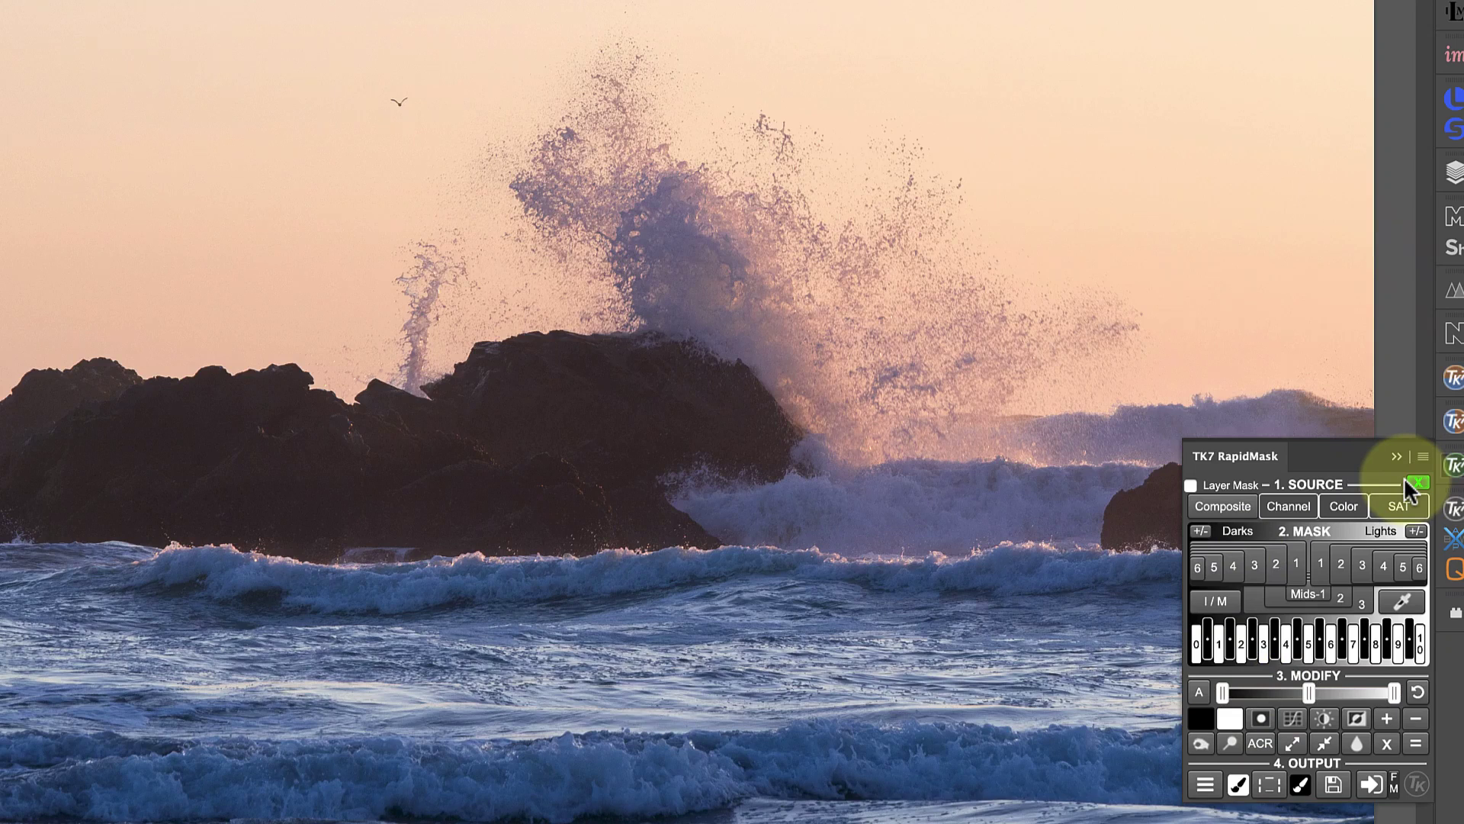
left_click(1269, 598)
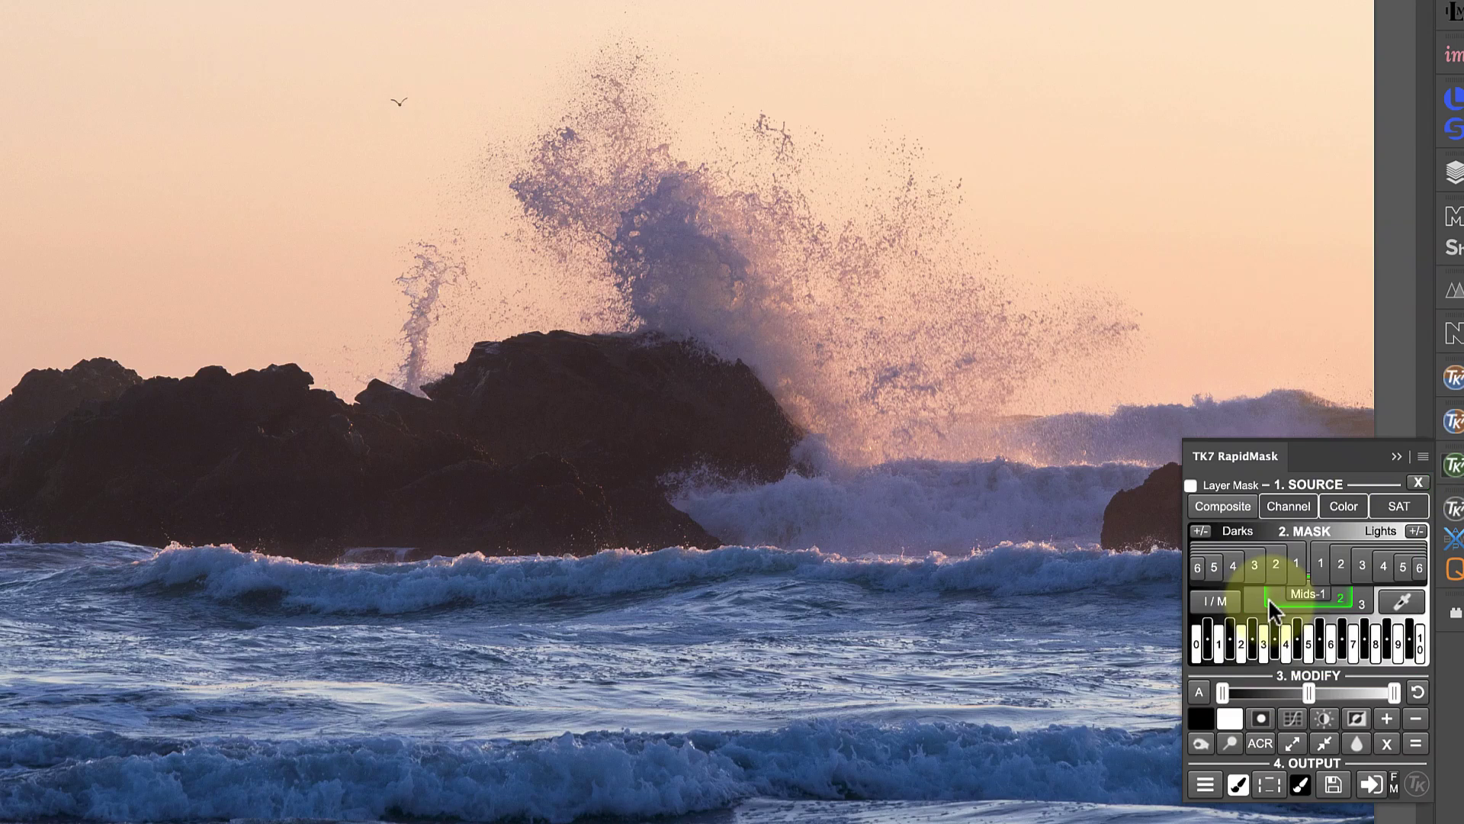
left_click_drag(1222, 692, 1249, 691)
left_click_drag(1394, 691, 1370, 693)
left_click_drag(1250, 692, 1269, 693)
left_click_drag(1371, 693, 1369, 695)
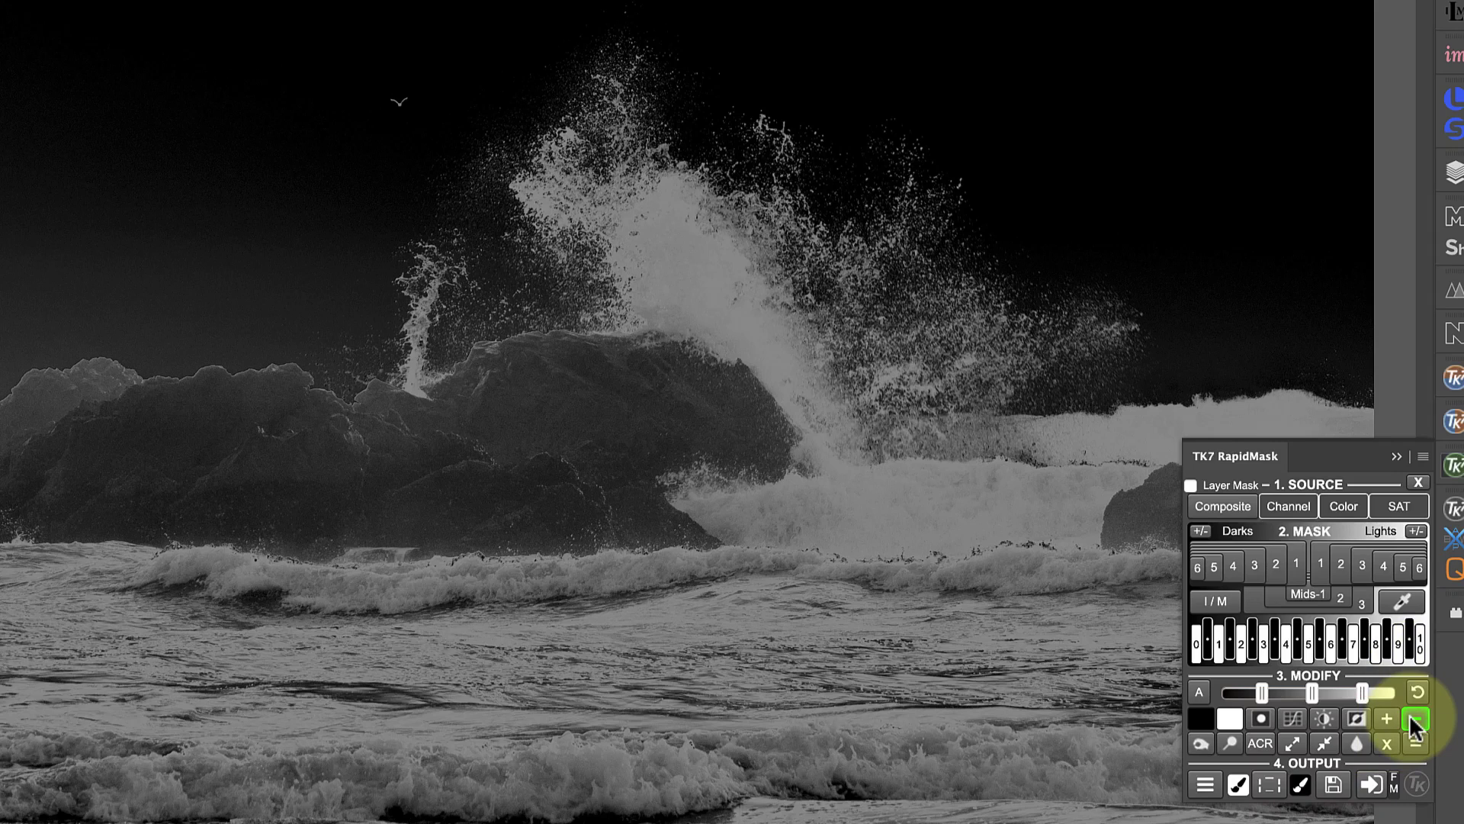
Step: Make a second mask from the sampled peach sky colour and adjust its black and white points
left_click(1403, 602)
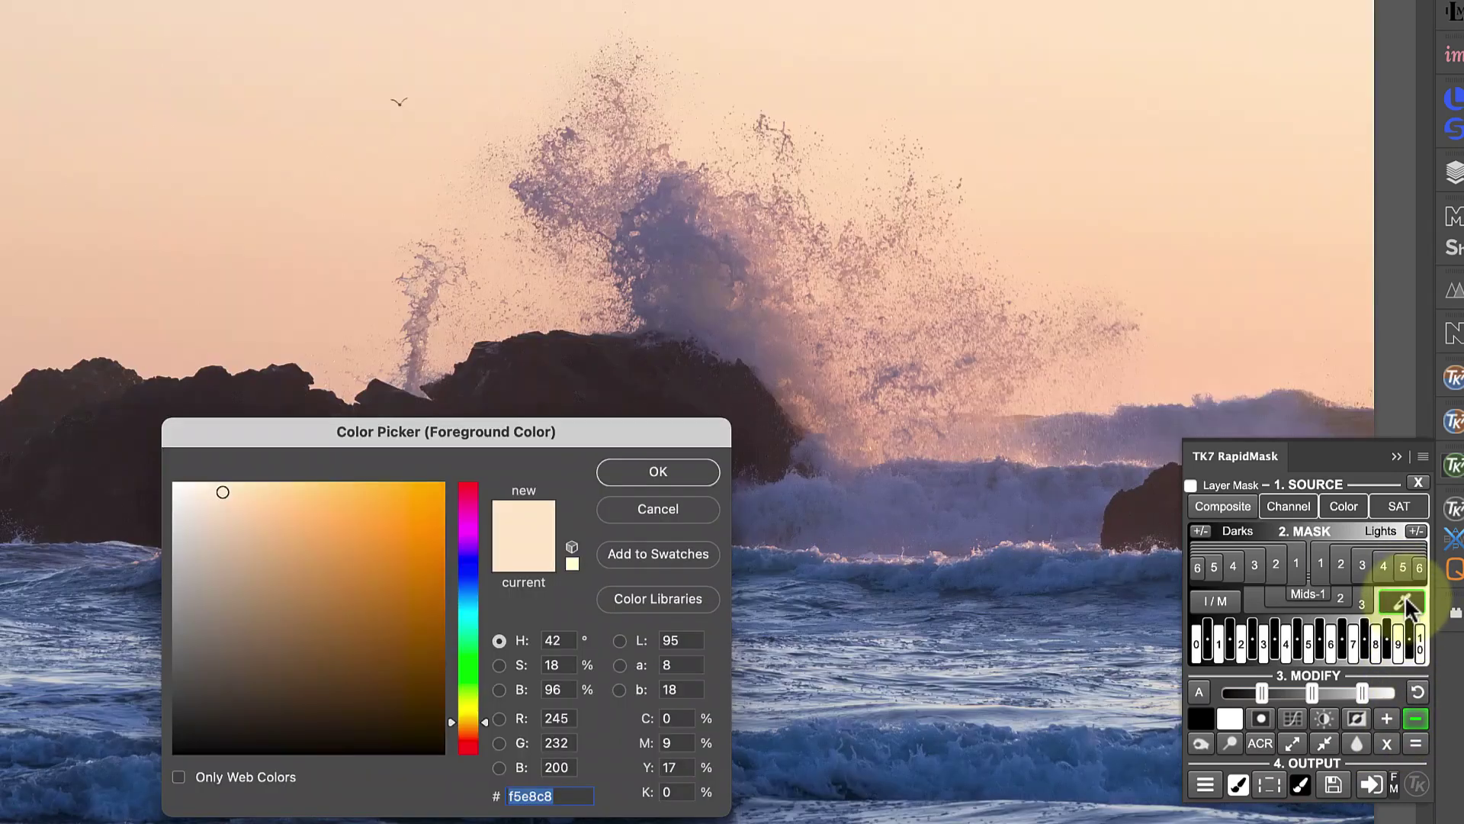
left_click(971, 29)
left_click(682, 464)
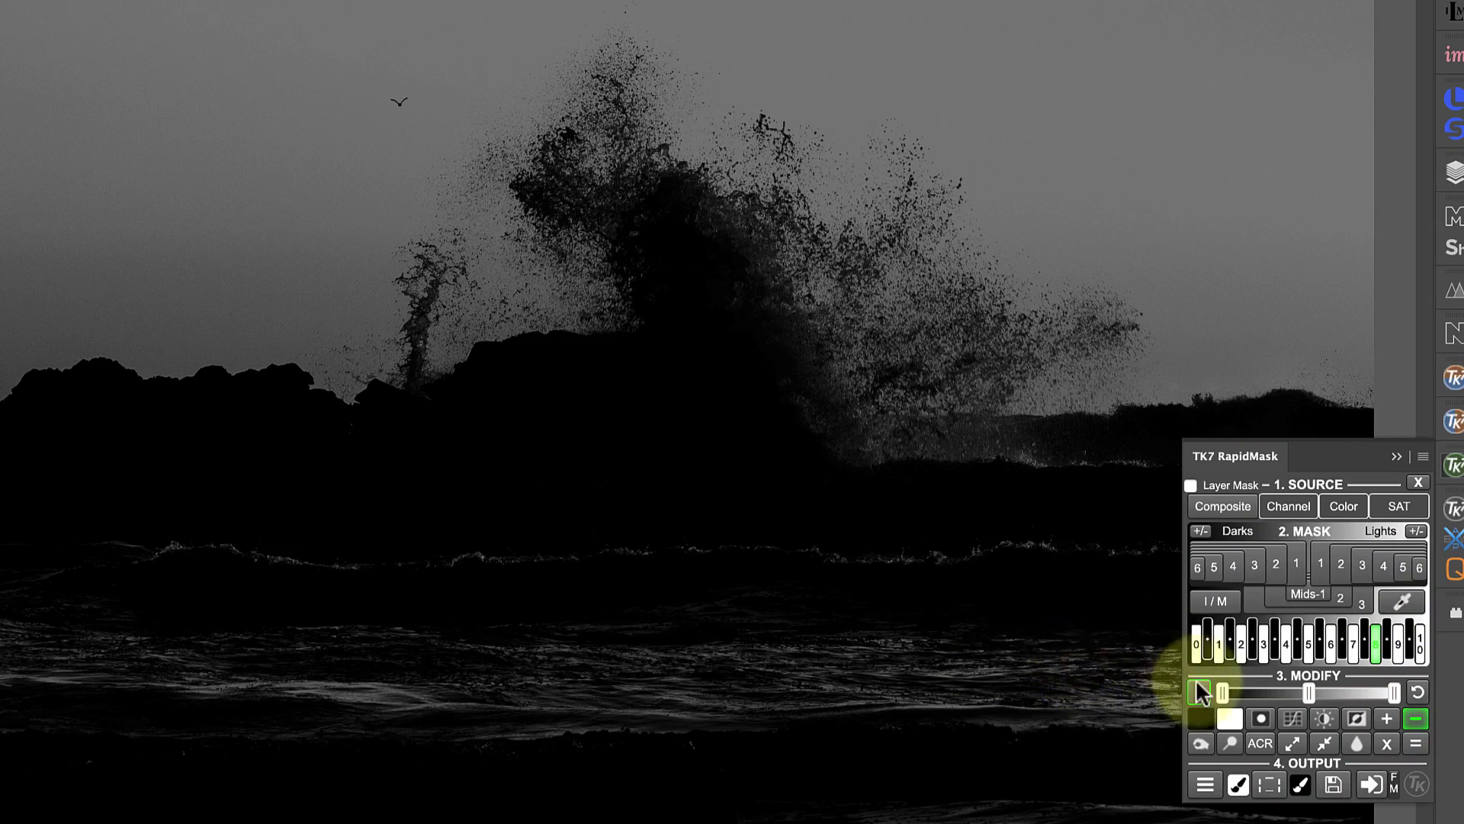
left_click_drag(1223, 691, 1231, 692)
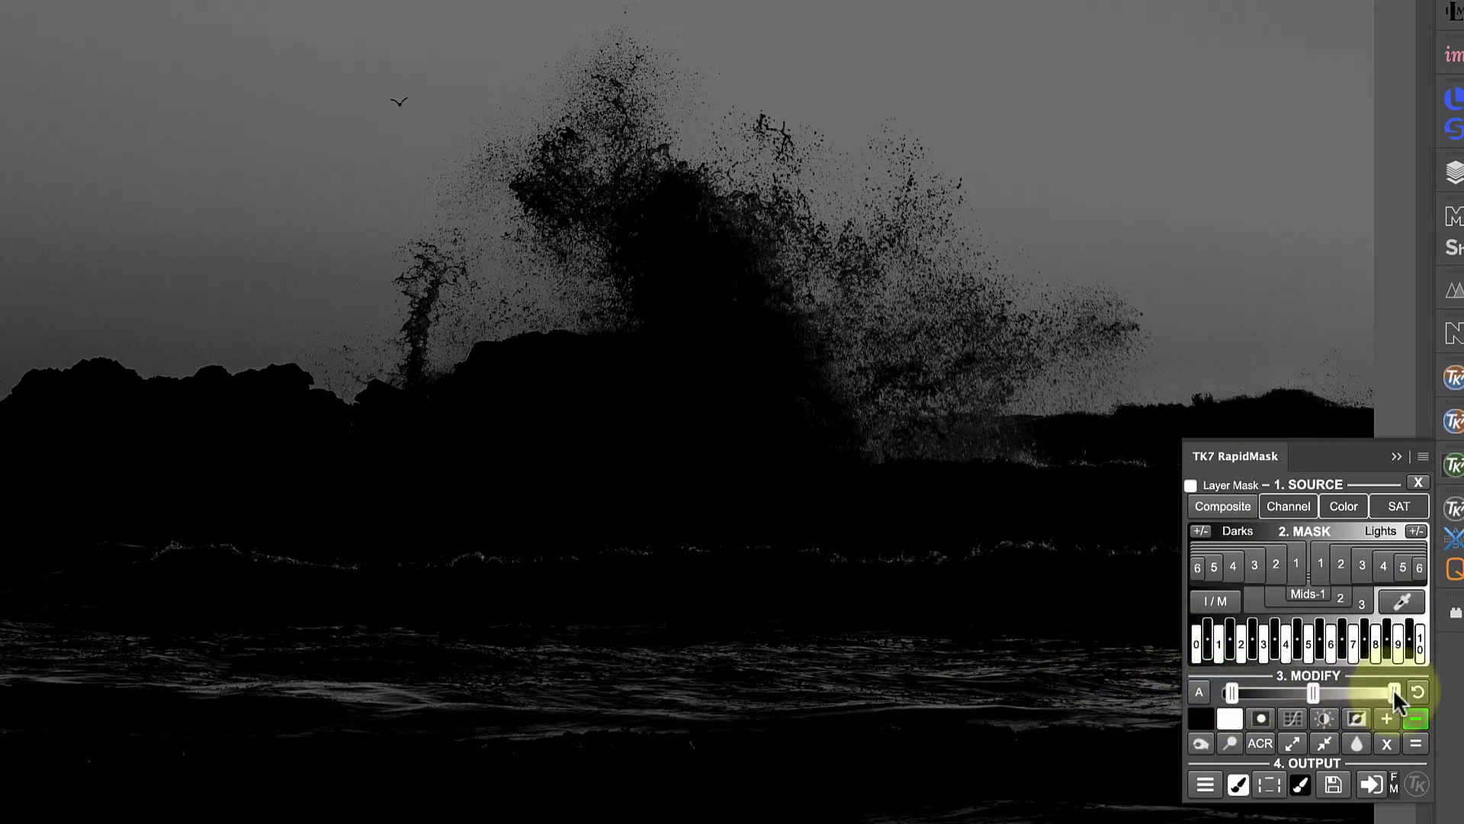
left_click_drag(1393, 692, 1341, 693)
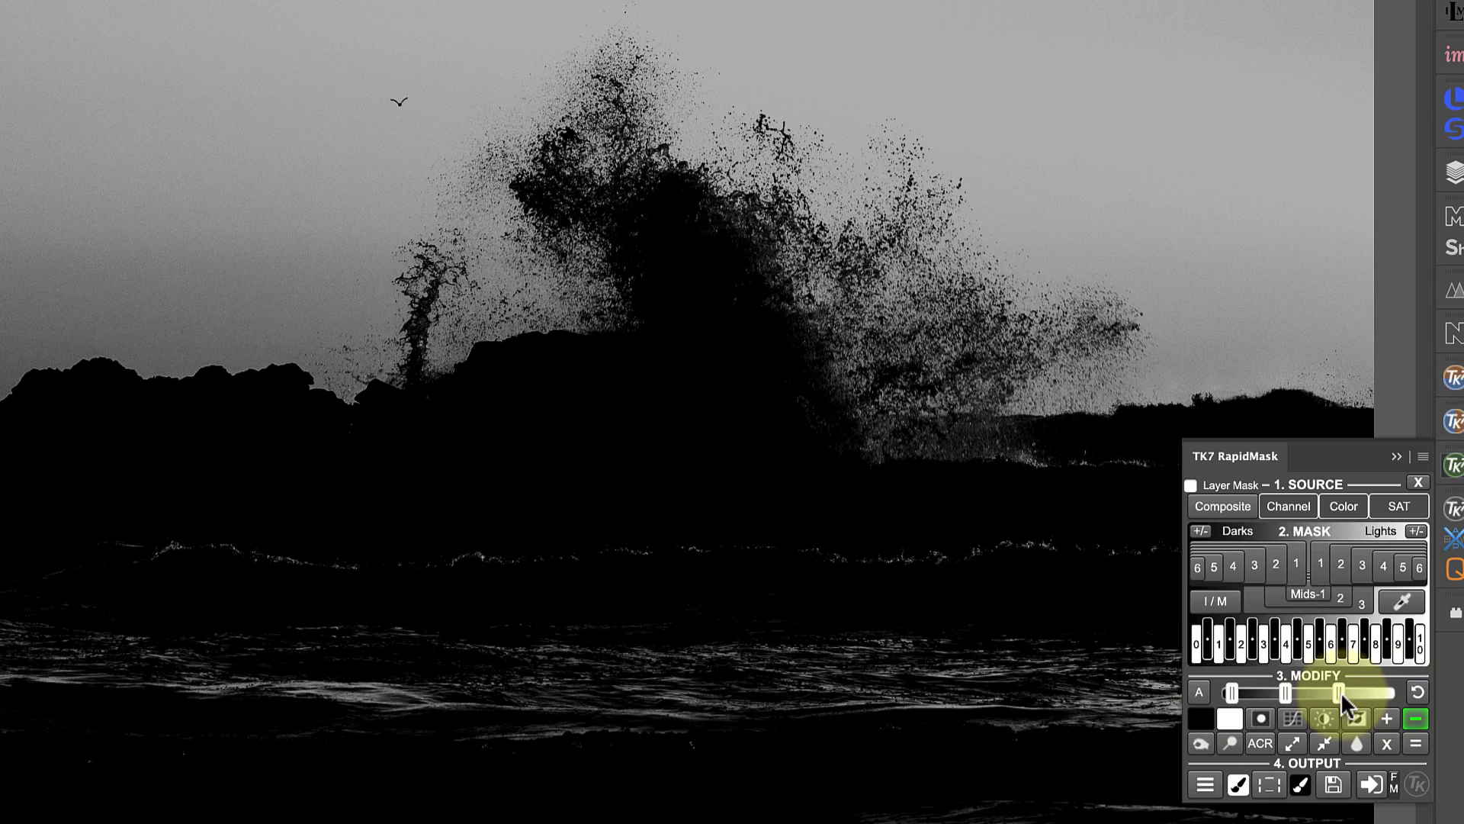
Step: Subtract the sky-colour mask from the midtone mask and raise the combined mask's contrast
left_click(1421, 742)
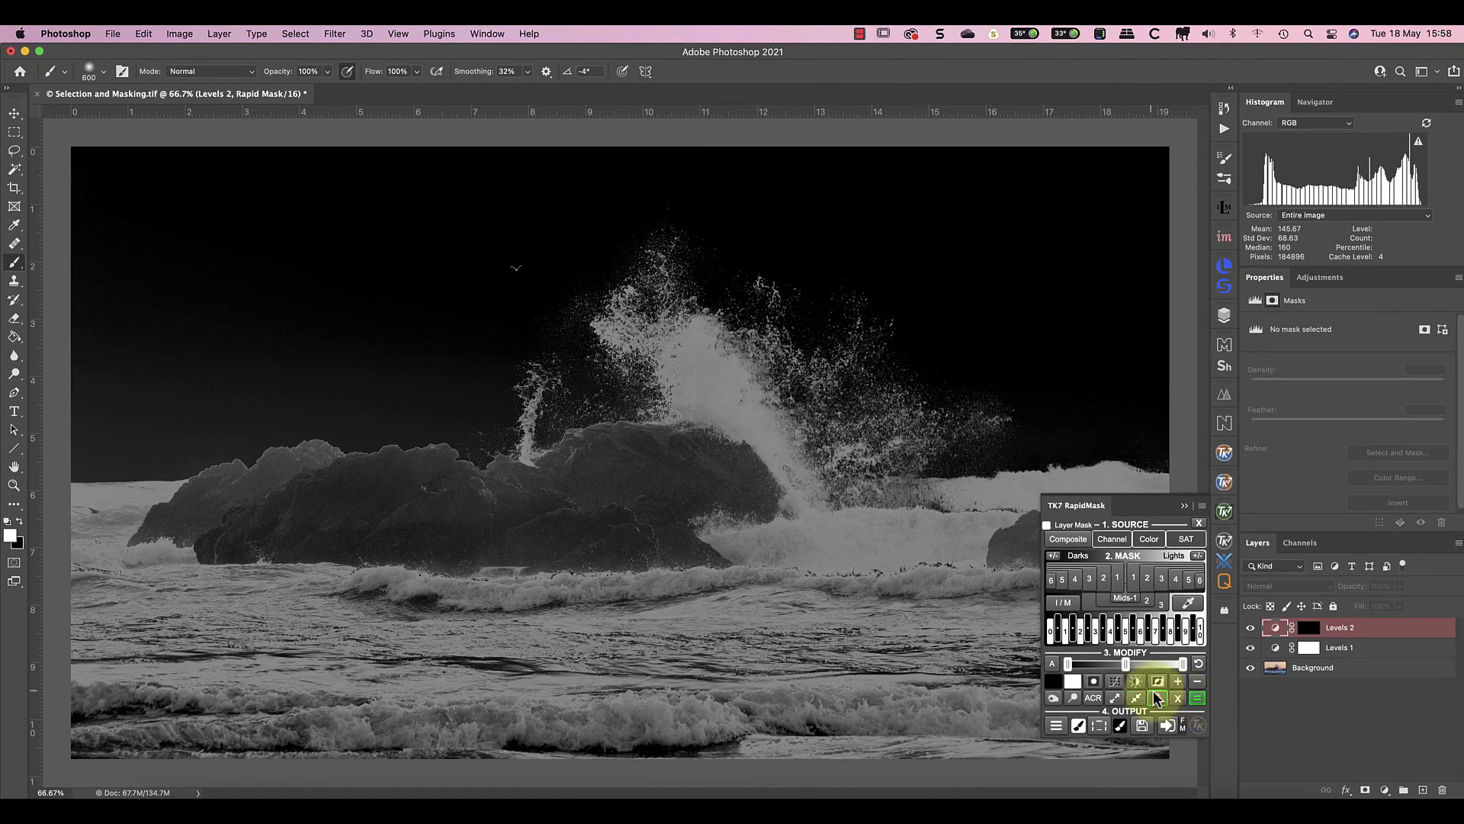
left_click_drag(1069, 661, 1173, 663)
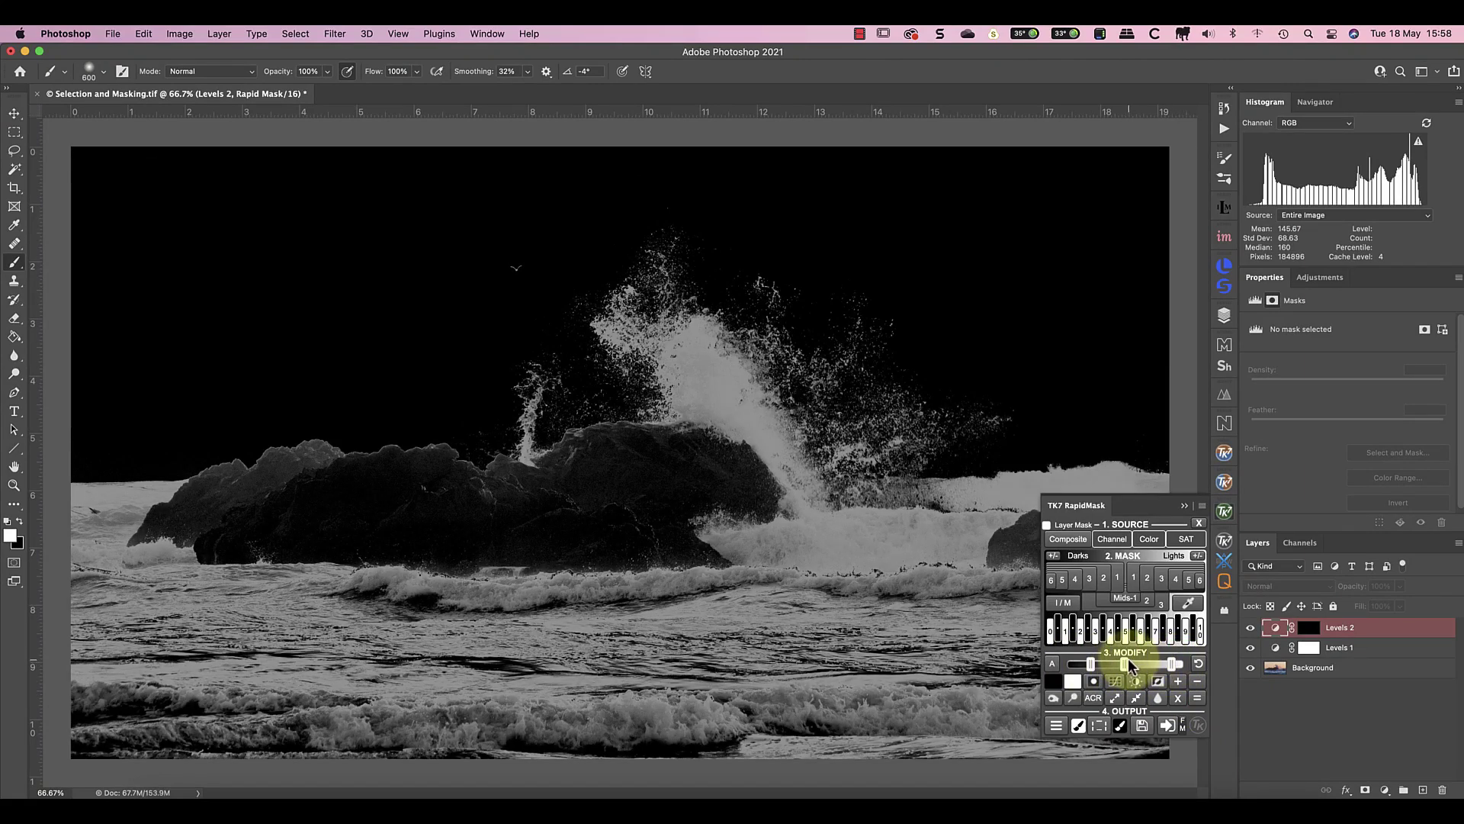
mouse_move(1125, 661)
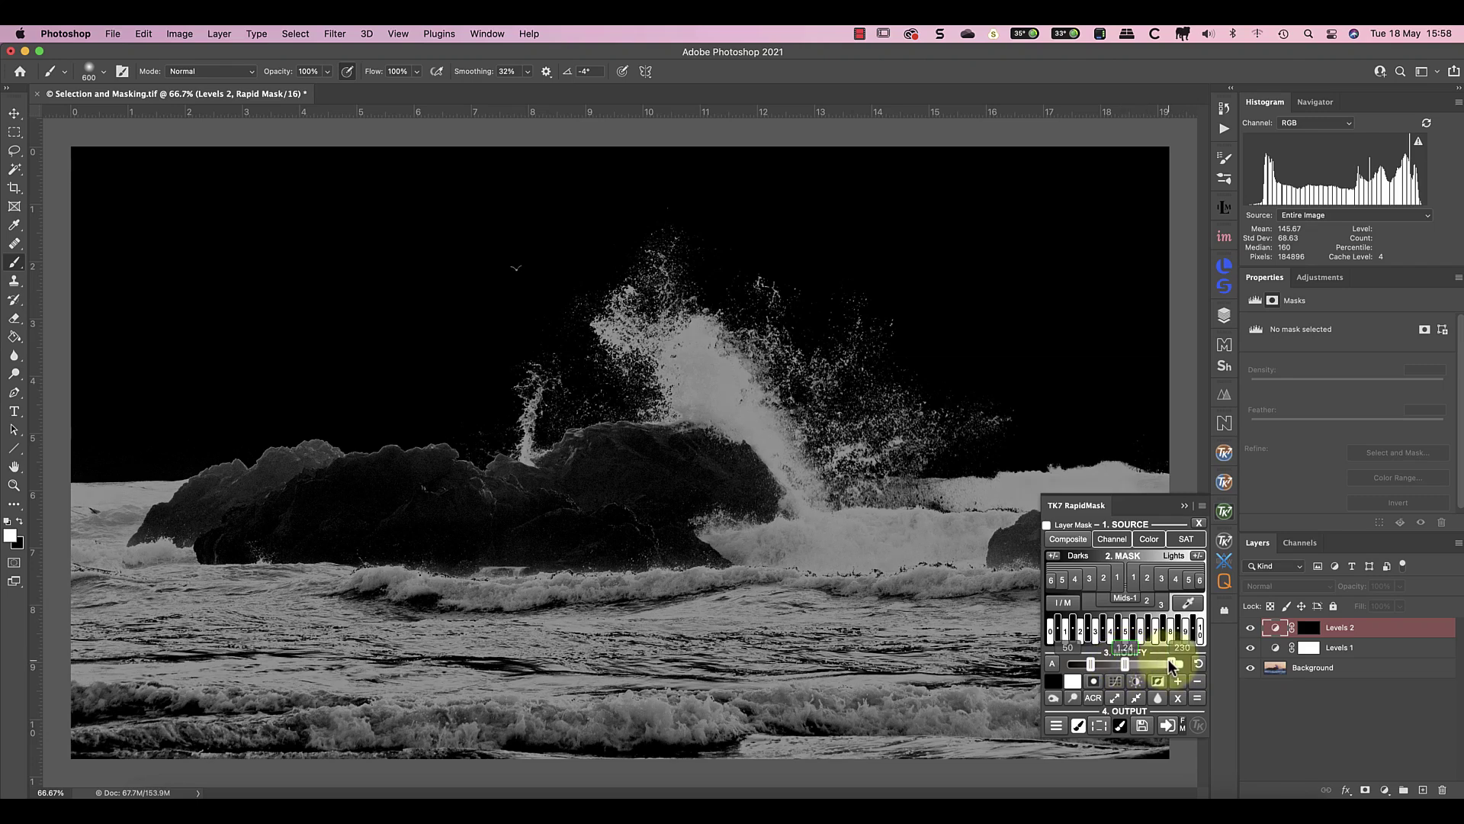
left_click_drag(1169, 659, 1163, 658)
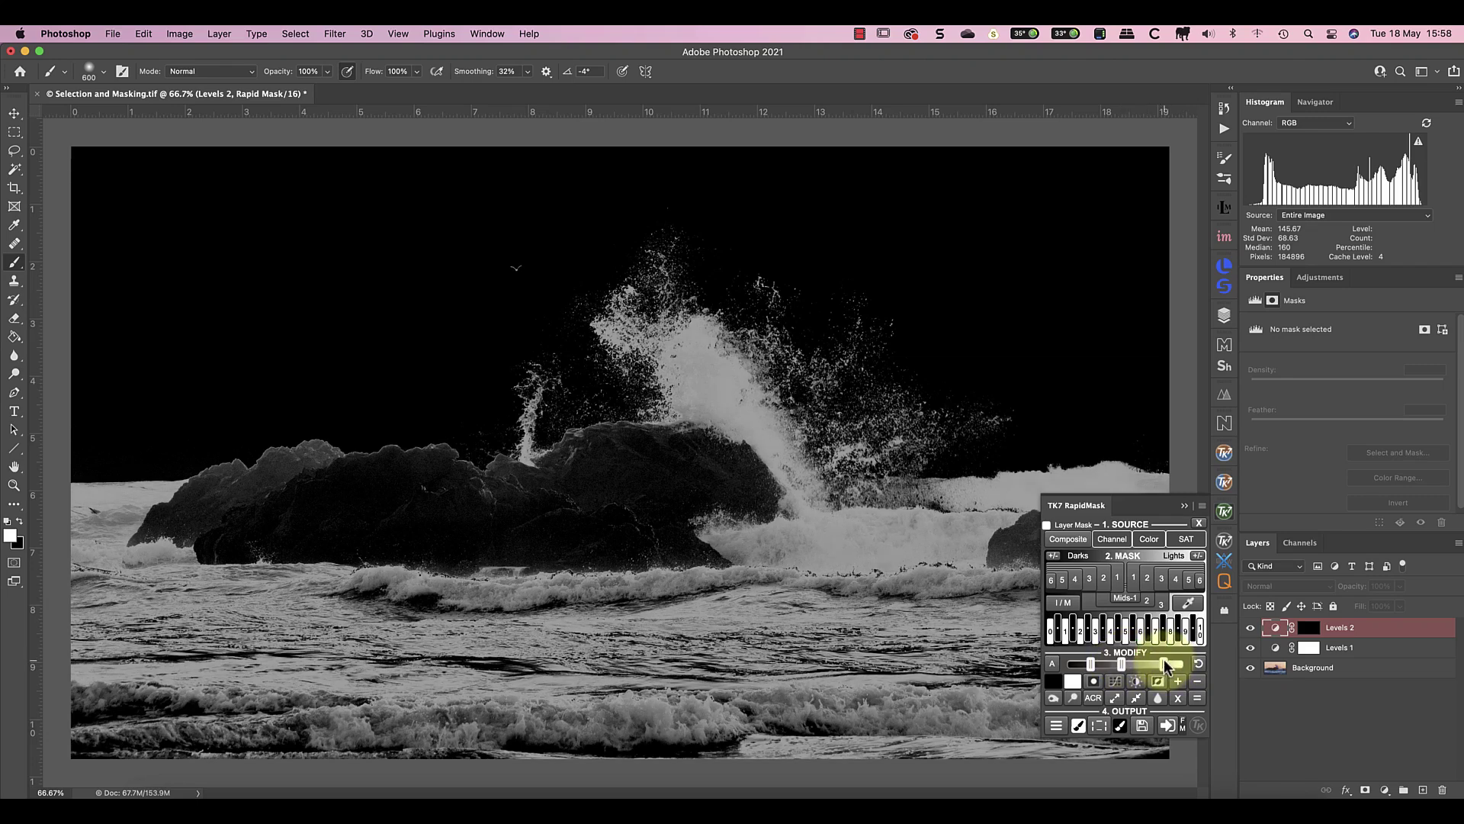
Step: Output the combined mask to Levels 2 and brush white over the lower sea and wave spray
left_click(1098, 724)
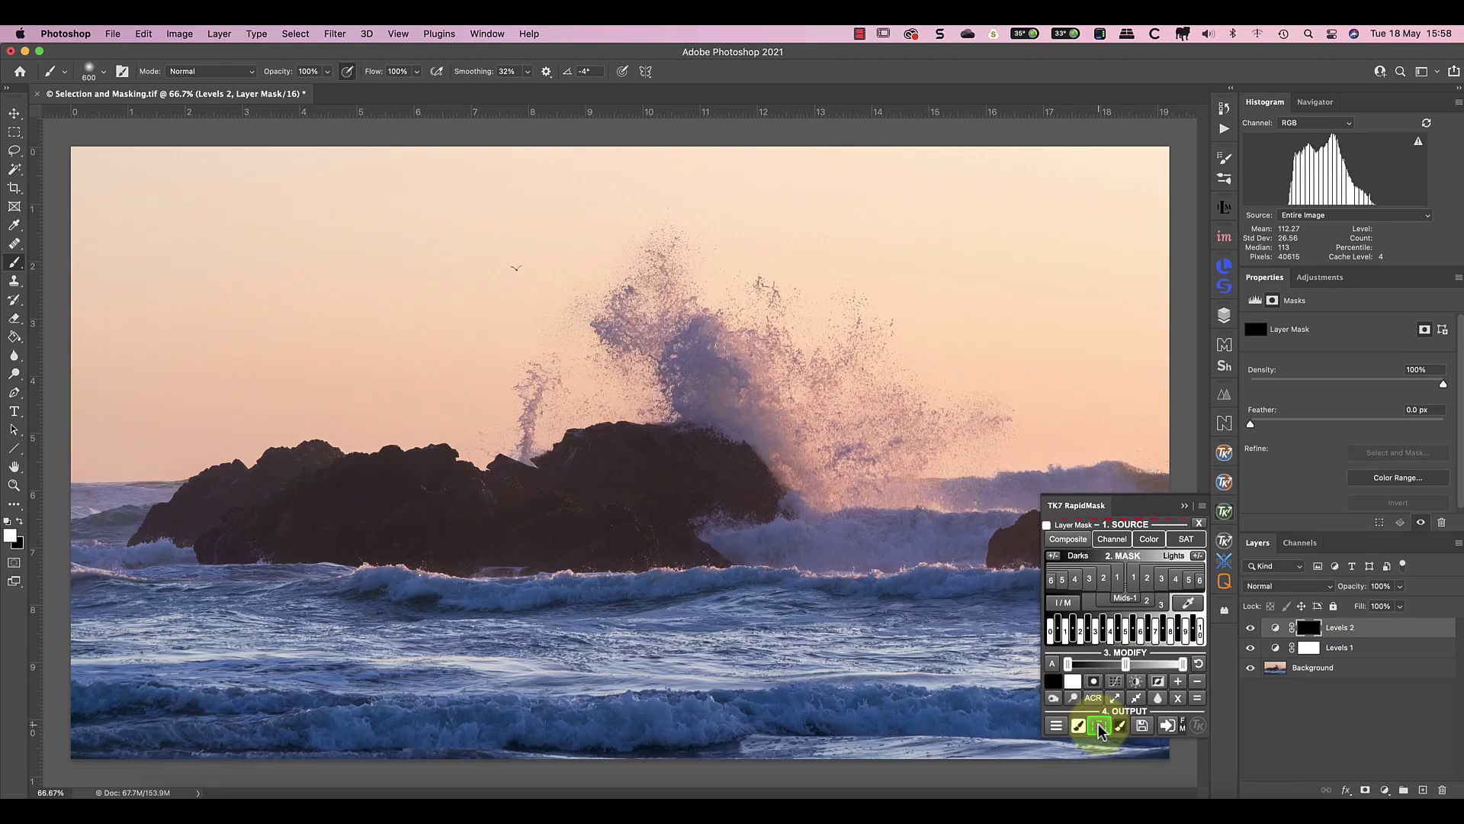
left_click(1184, 505)
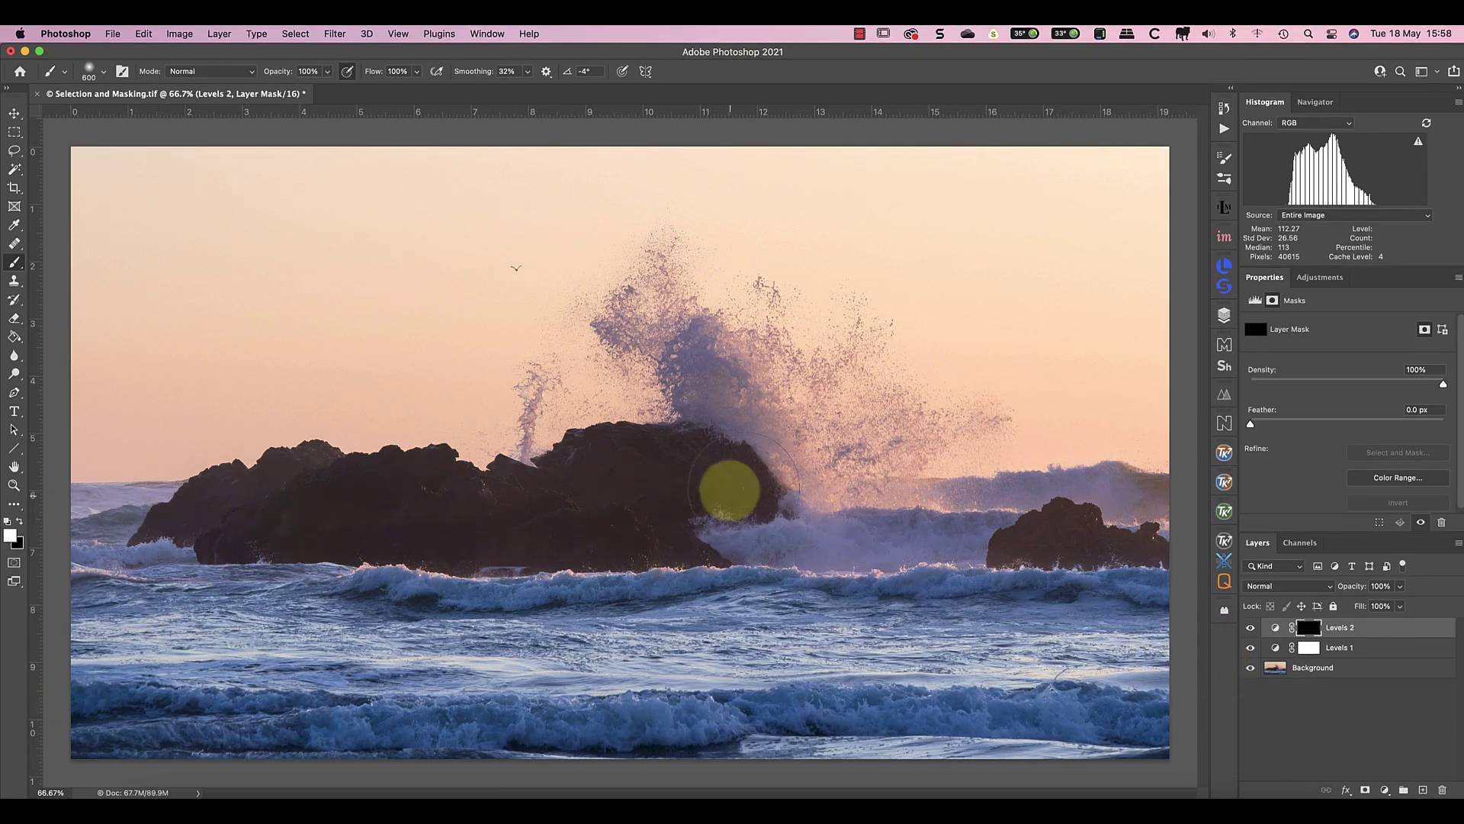
mouse_move(1136, 526)
left_mouse_down()
mouse_move(1192, 533)
mouse_move(843, 546)
mouse_move(1037, 545)
left_mouse_up()
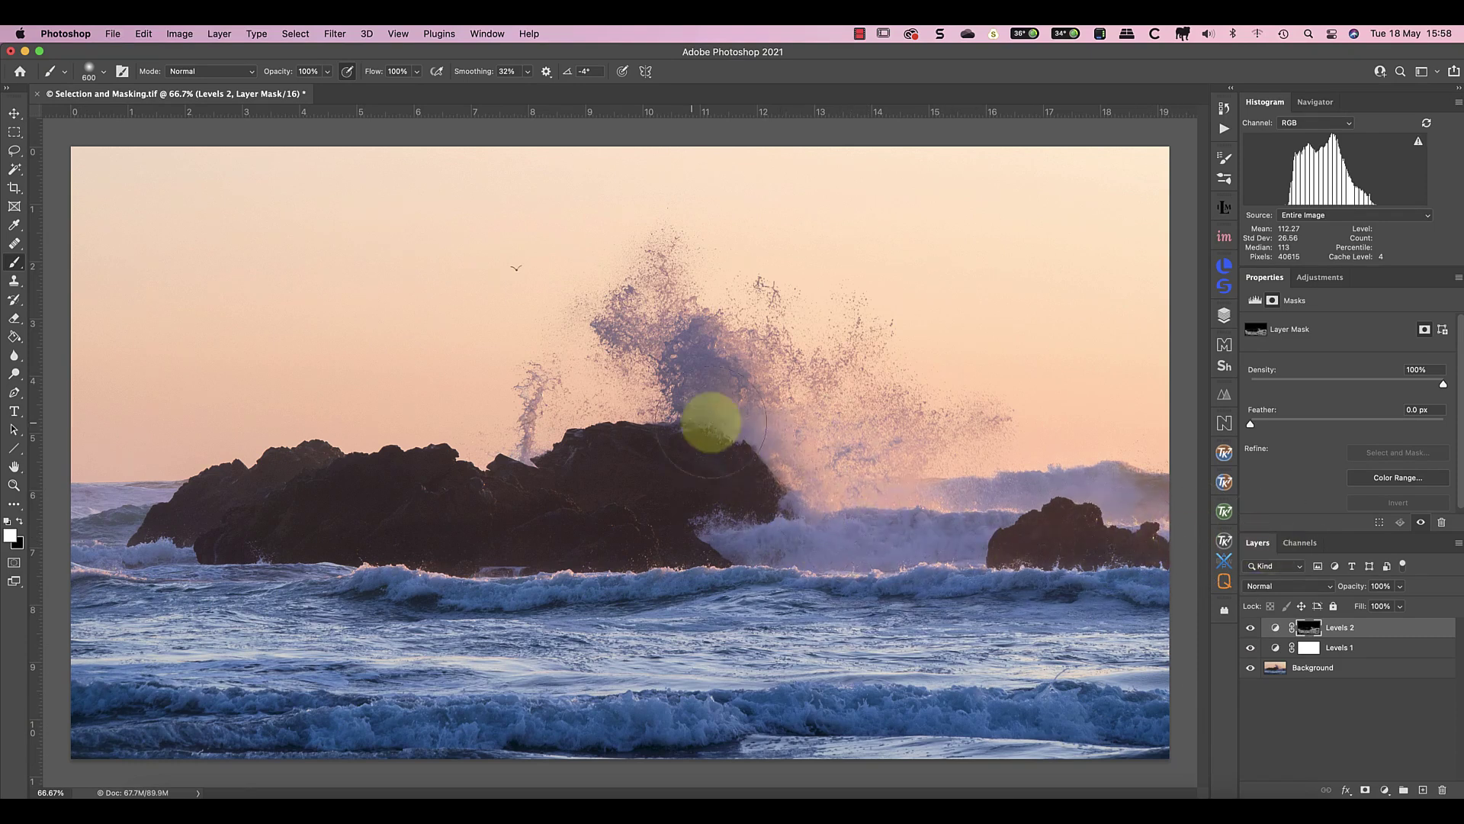
mouse_move(652, 341)
left_mouse_down()
mouse_move(611, 301)
mouse_move(682, 297)
mouse_move(658, 290)
mouse_move(966, 427)
mouse_move(837, 416)
mouse_move(824, 352)
mouse_move(879, 372)
mouse_move(938, 429)
mouse_move(846, 451)
mouse_move(691, 333)
mouse_move(843, 462)
mouse_move(633, 333)
mouse_move(857, 439)
mouse_move(695, 305)
mouse_move(675, 313)
mouse_move(819, 405)
mouse_move(525, 417)
mouse_move(640, 338)
mouse_move(870, 449)
mouse_move(825, 445)
mouse_move(907, 451)
mouse_move(858, 448)
mouse_move(708, 324)
mouse_move(804, 349)
mouse_move(949, 449)
mouse_move(787, 447)
mouse_move(680, 327)
mouse_move(661, 433)
mouse_move(266, 518)
mouse_move(114, 510)
mouse_move(125, 516)
mouse_move(106, 519)
mouse_move(128, 522)
mouse_move(61, 531)
mouse_move(479, 574)
mouse_move(436, 157)
left_mouse_up()
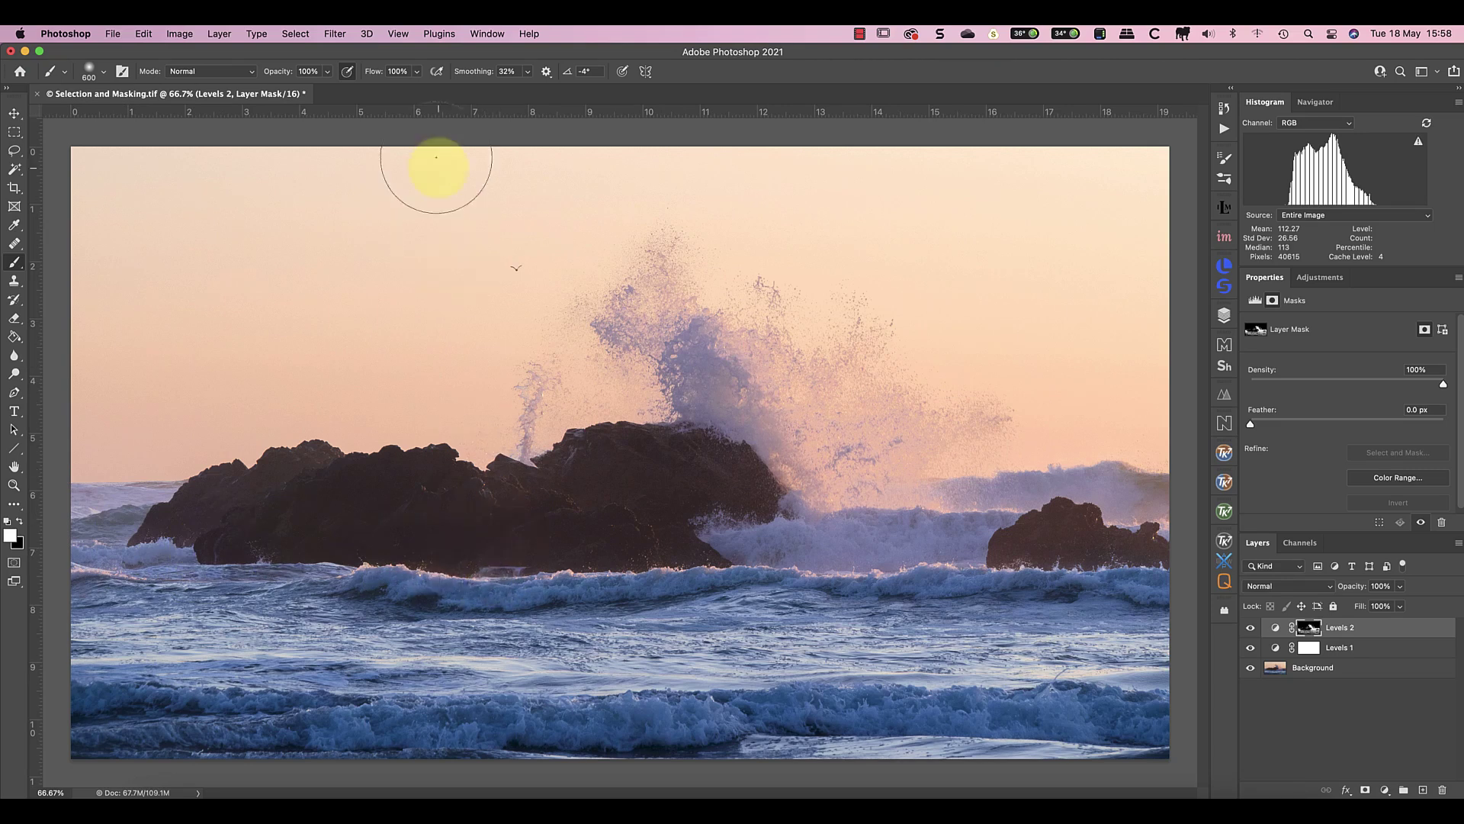
Step: Deselect, paint white across the bottom foreground water, and view the Levels 2 mask alone
left_click(295, 33)
left_click(308, 66)
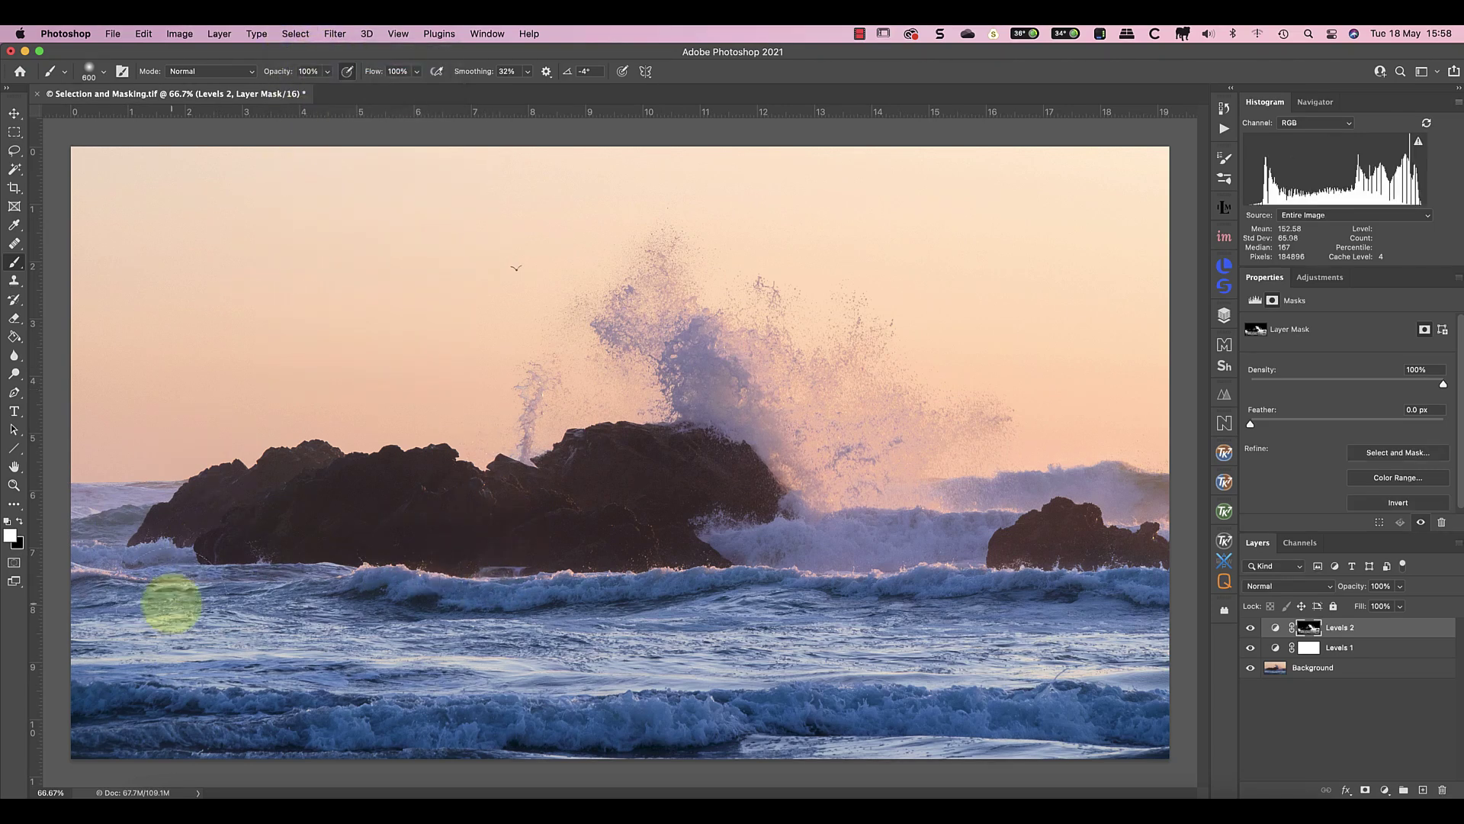
mouse_move(98, 725)
left_mouse_down()
mouse_move(980, 768)
mouse_move(1307, 752)
left_mouse_up()
mouse_move(137, 699)
left_mouse_down()
mouse_move(88, 693)
mouse_move(153, 700)
left_mouse_up()
mouse_move(338, 643)
left_mouse_down()
mouse_move(1052, 631)
mouse_move(899, 607)
mouse_move(917, 581)
mouse_move(229, 647)
mouse_move(72, 643)
mouse_move(66, 621)
mouse_move(732, 640)
left_mouse_up()
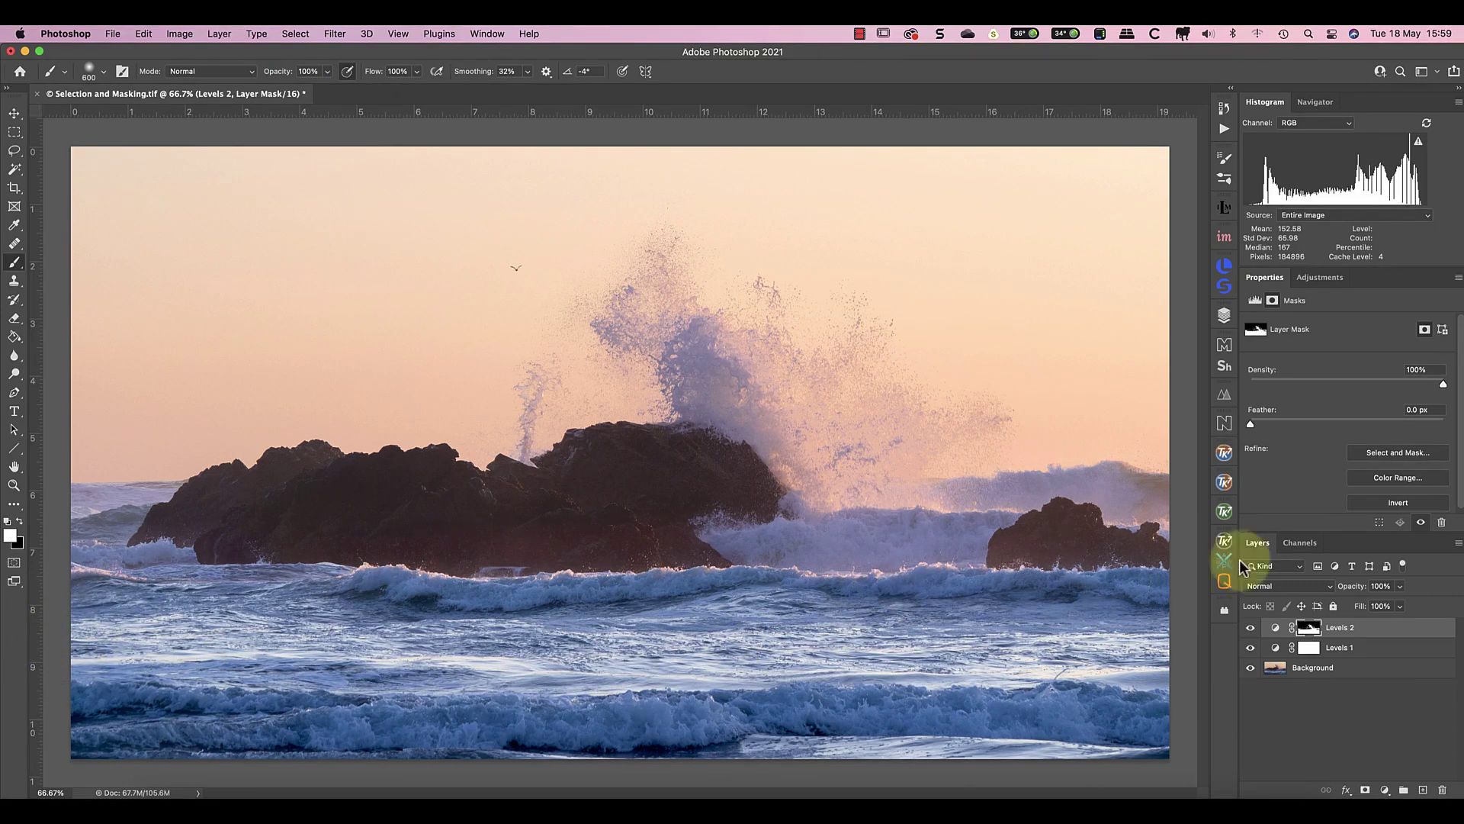
left_click(1312, 638, "alt")
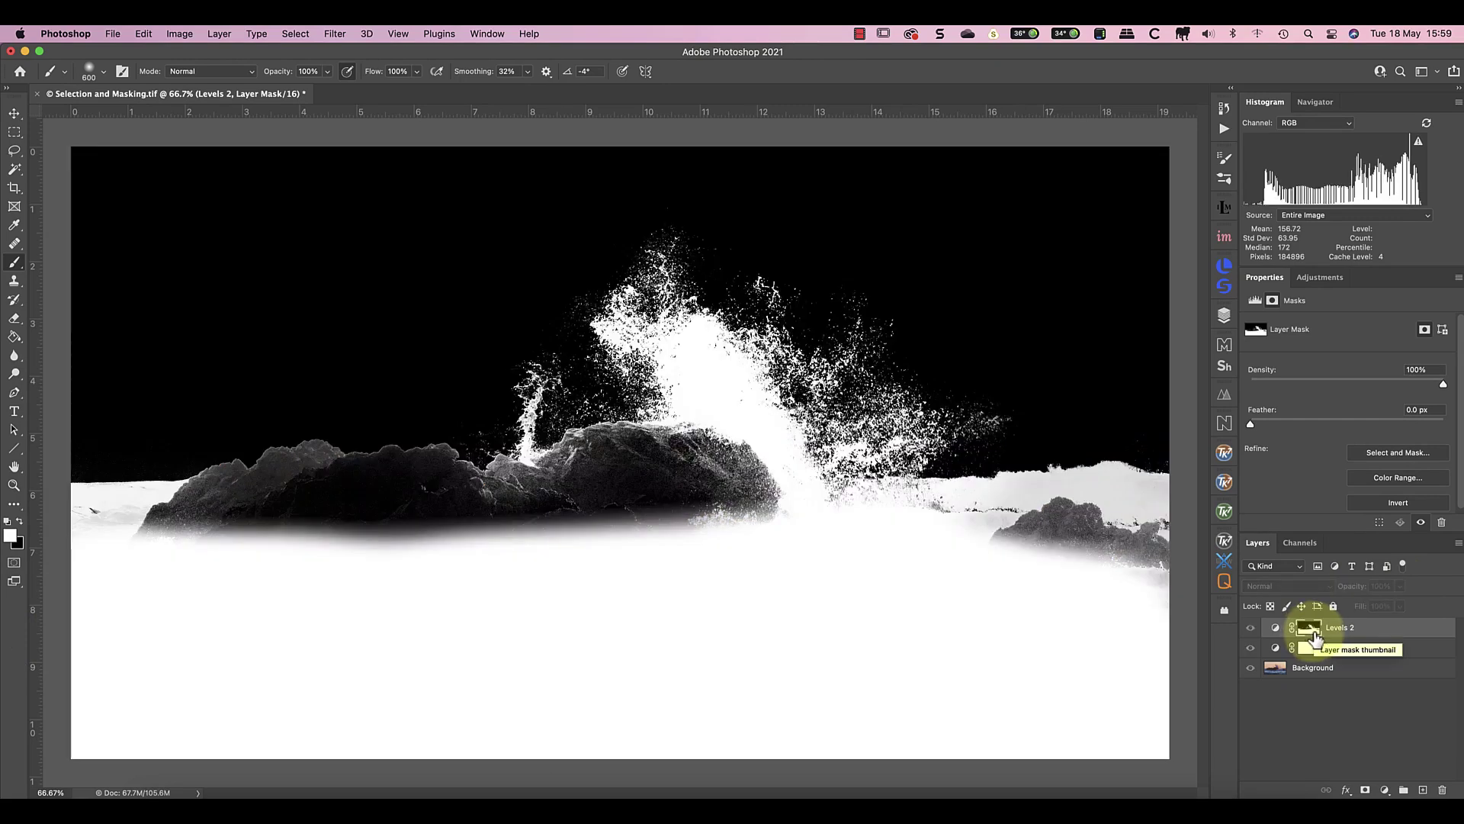
Step: Paint black at about 35% brush opacity over the spray on the Levels 2 mask
left_click(1278, 630)
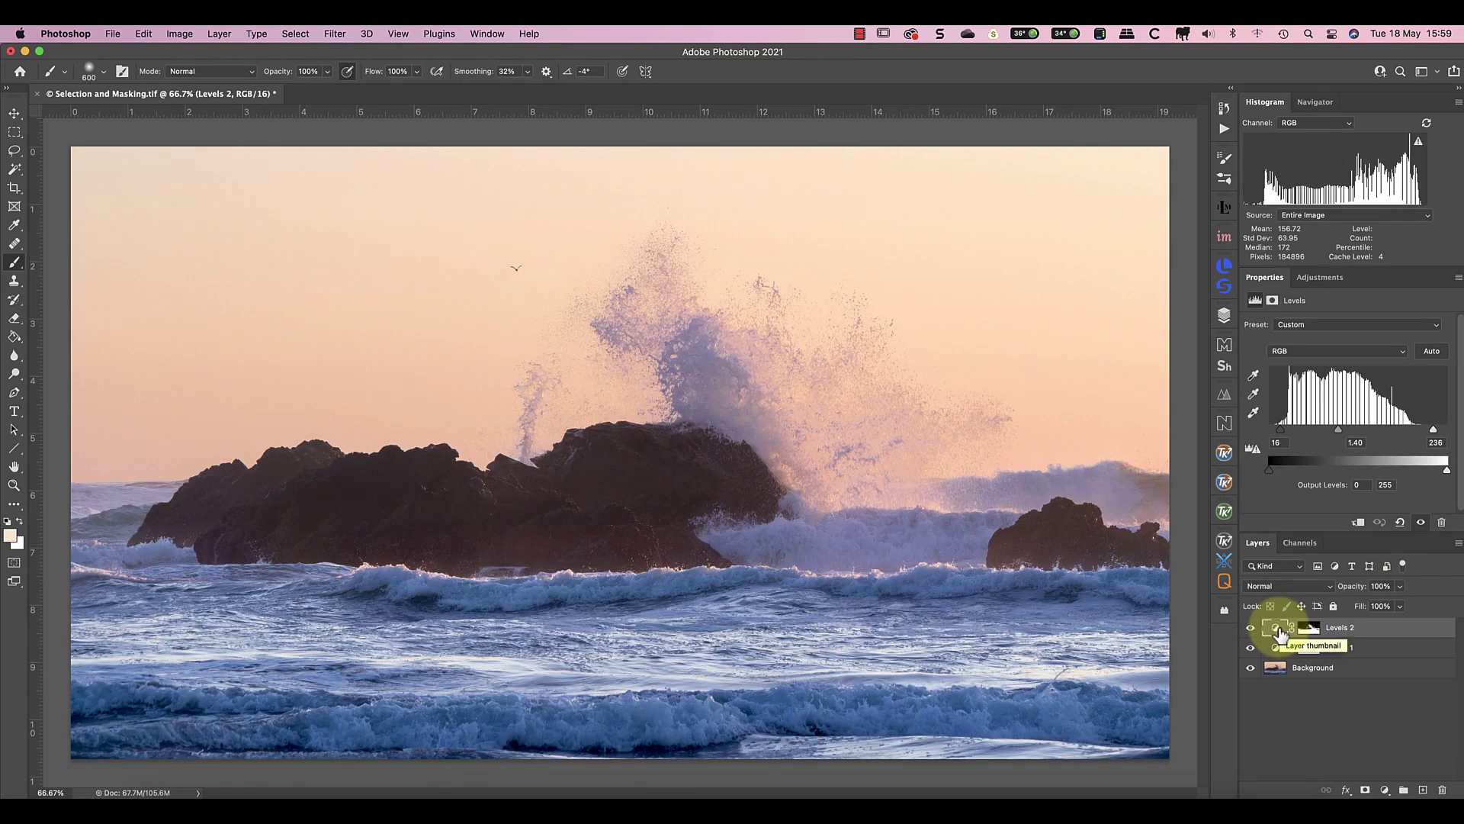
left_click_drag(329, 72, 288, 89)
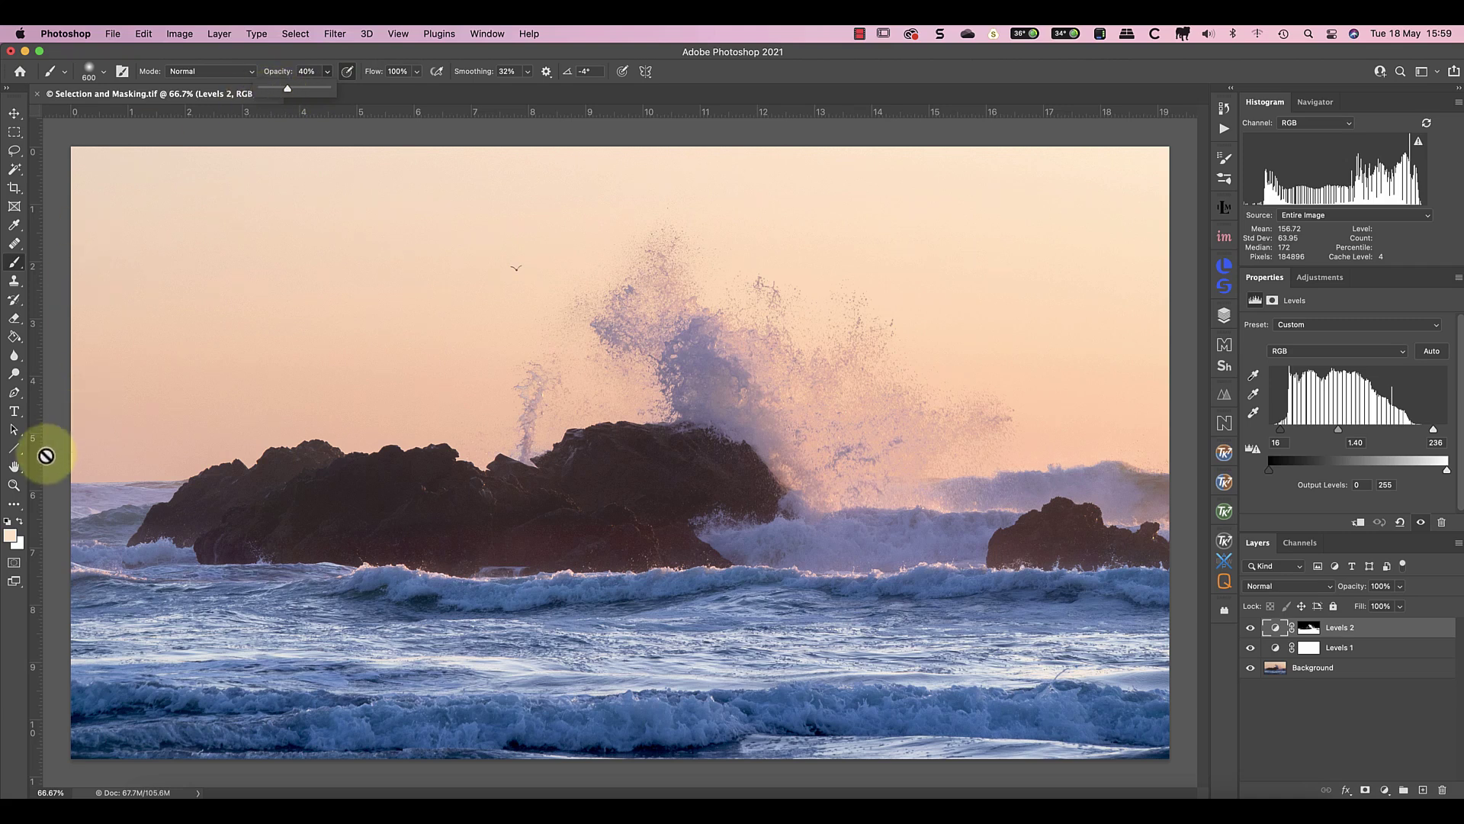
key("d")
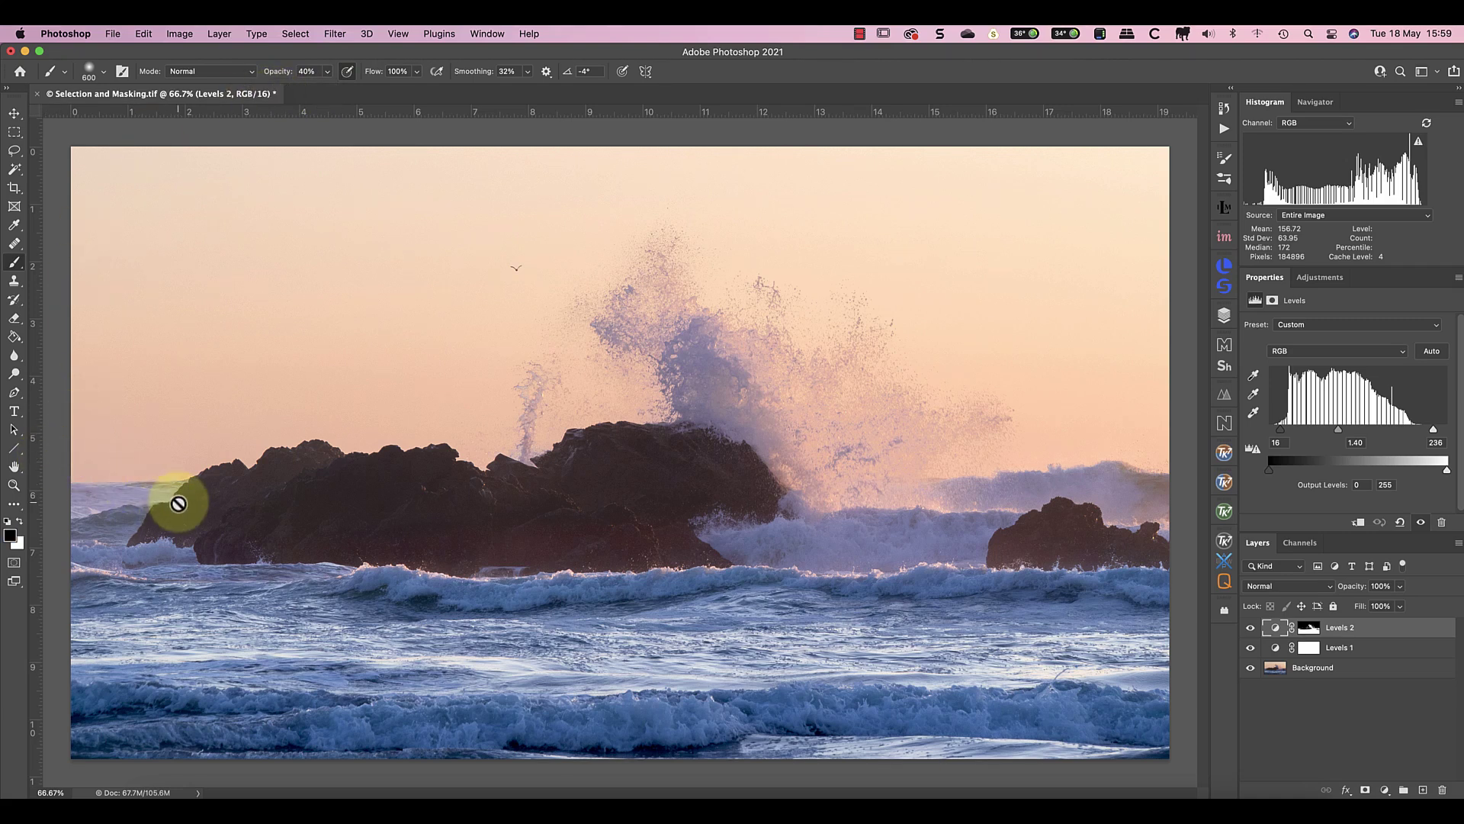
left_click(1309, 630)
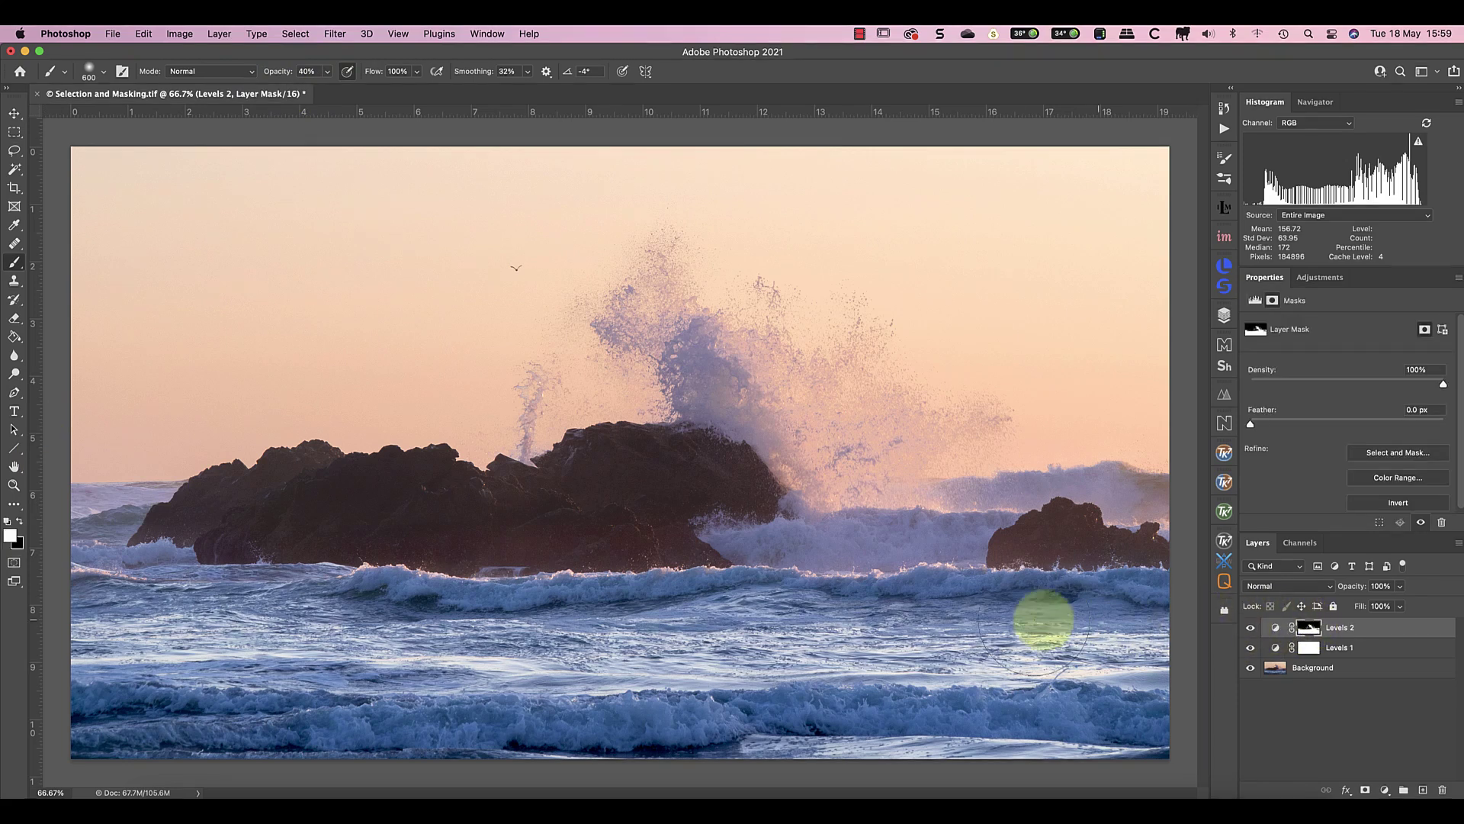
key("x")
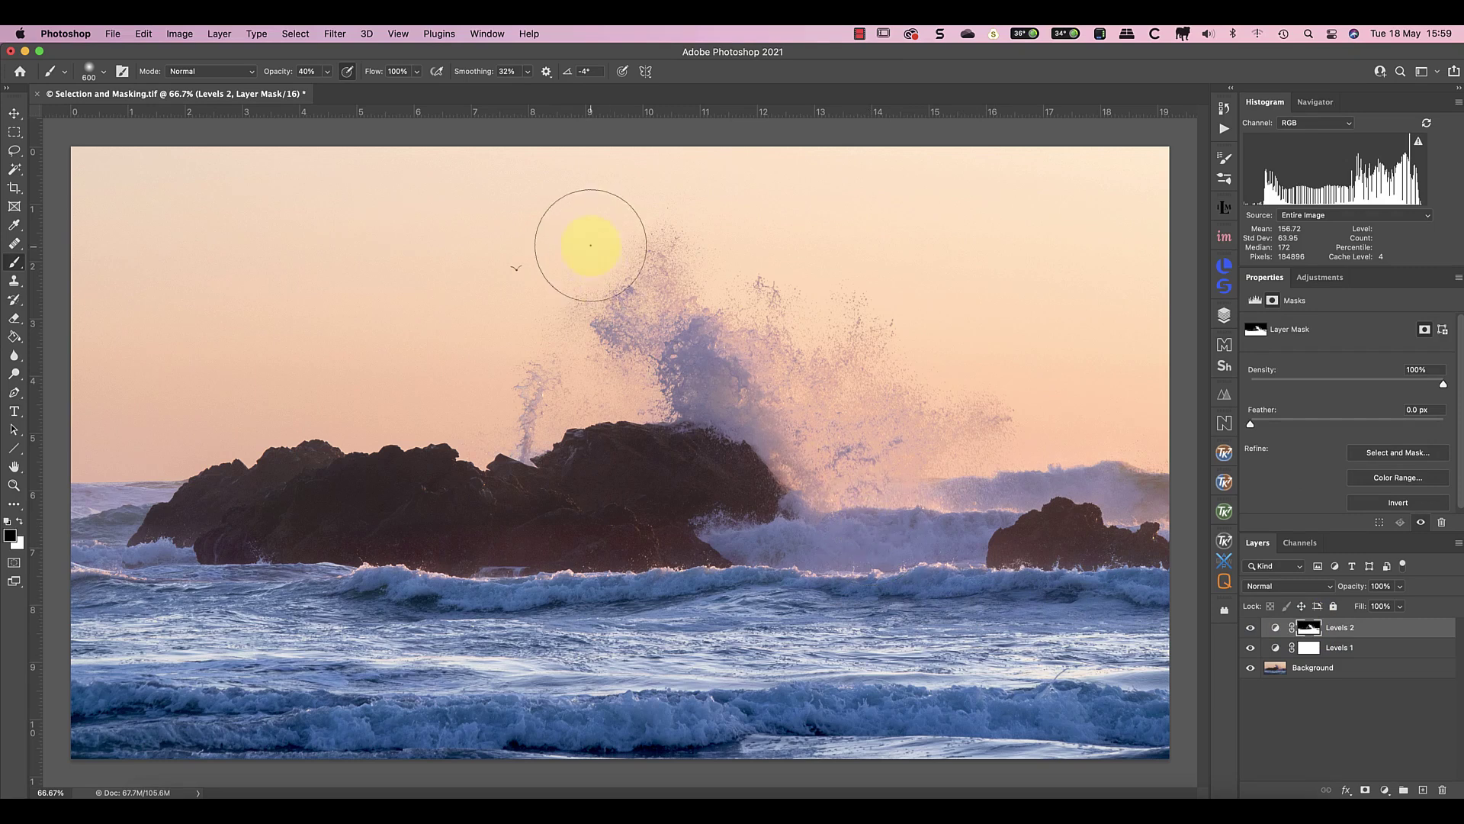
mouse_move(702, 268)
left_mouse_down()
mouse_move(817, 310)
mouse_move(965, 424)
mouse_move(931, 457)
mouse_move(900, 359)
mouse_move(707, 257)
left_mouse_up()
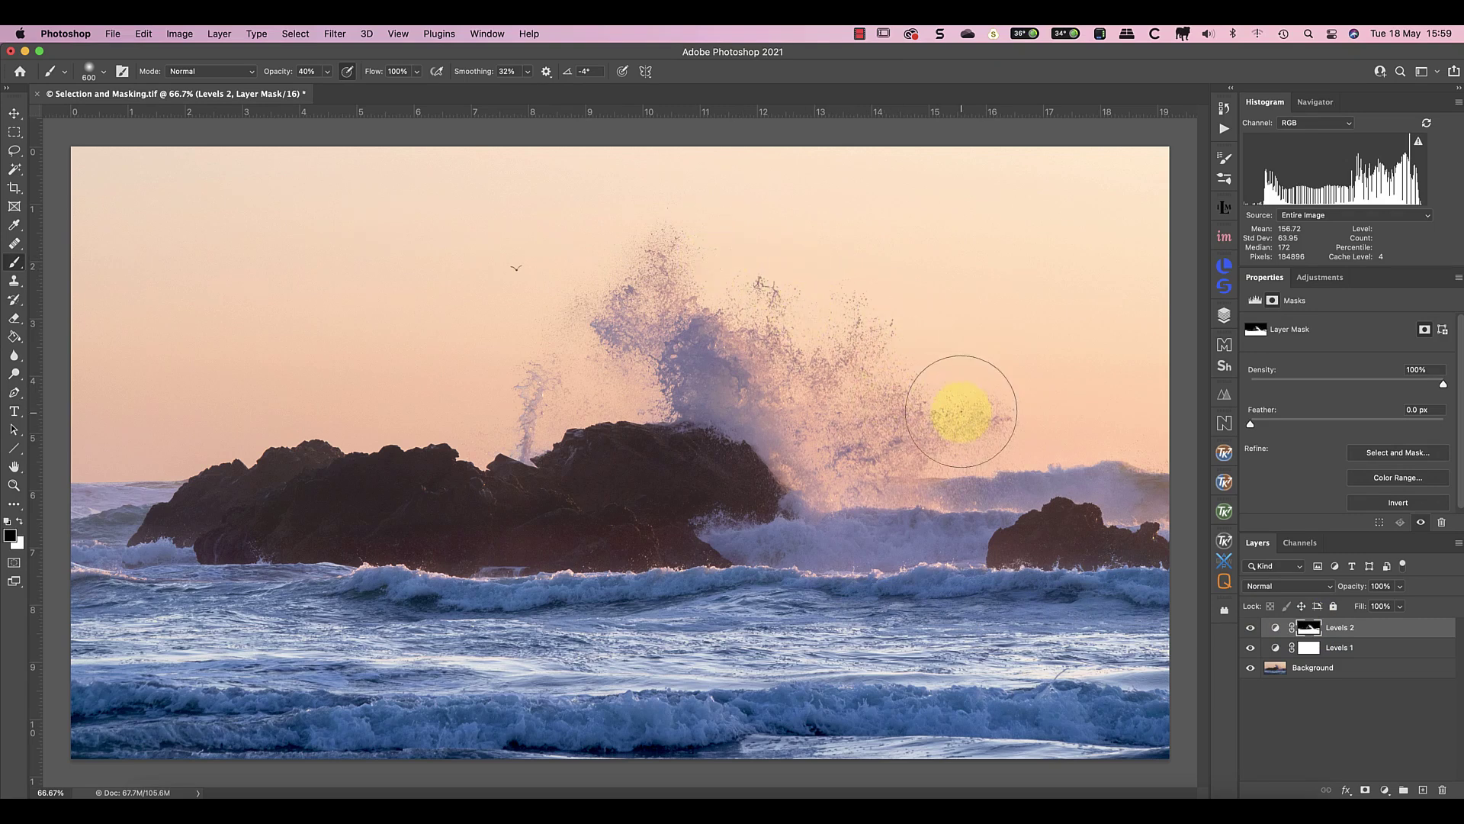